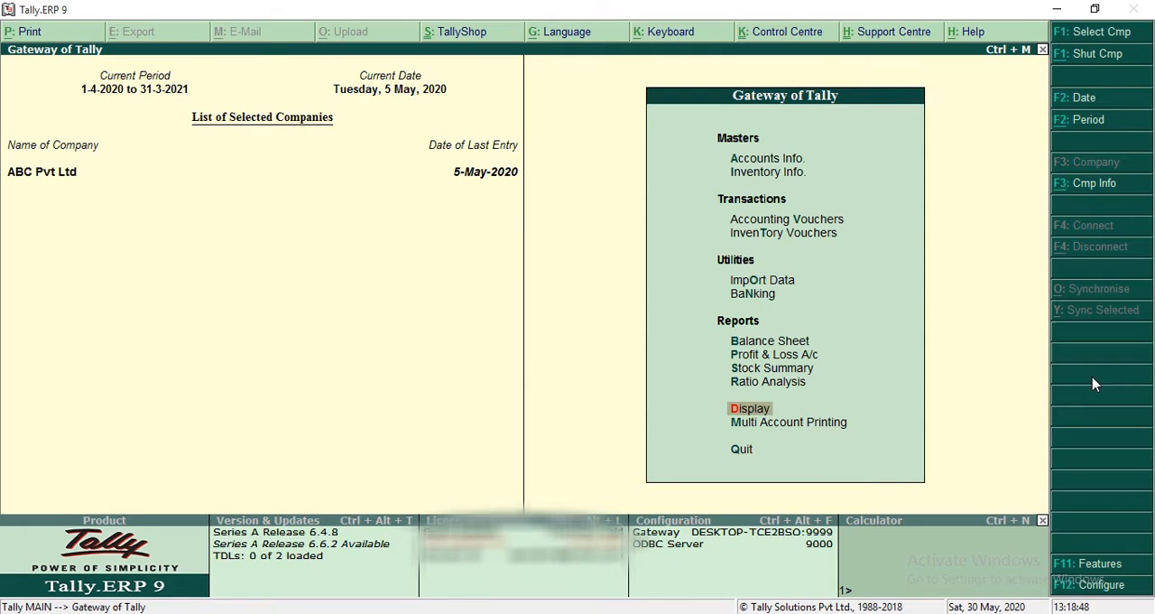
key(Return)
key(Return)
Step: Open the GSTR-1 returns summary and look through its categories down to Nil Rated Invoices
key(Down)
key(Down)
key(Down)
key(Down)
key(Up)
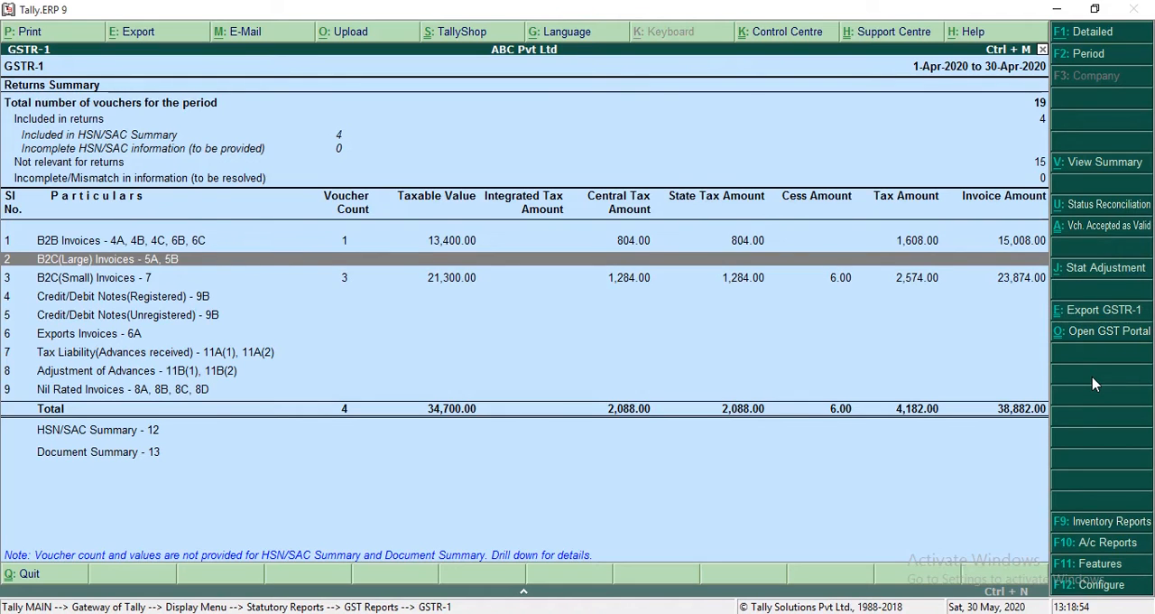
key(Down)
key(Down)
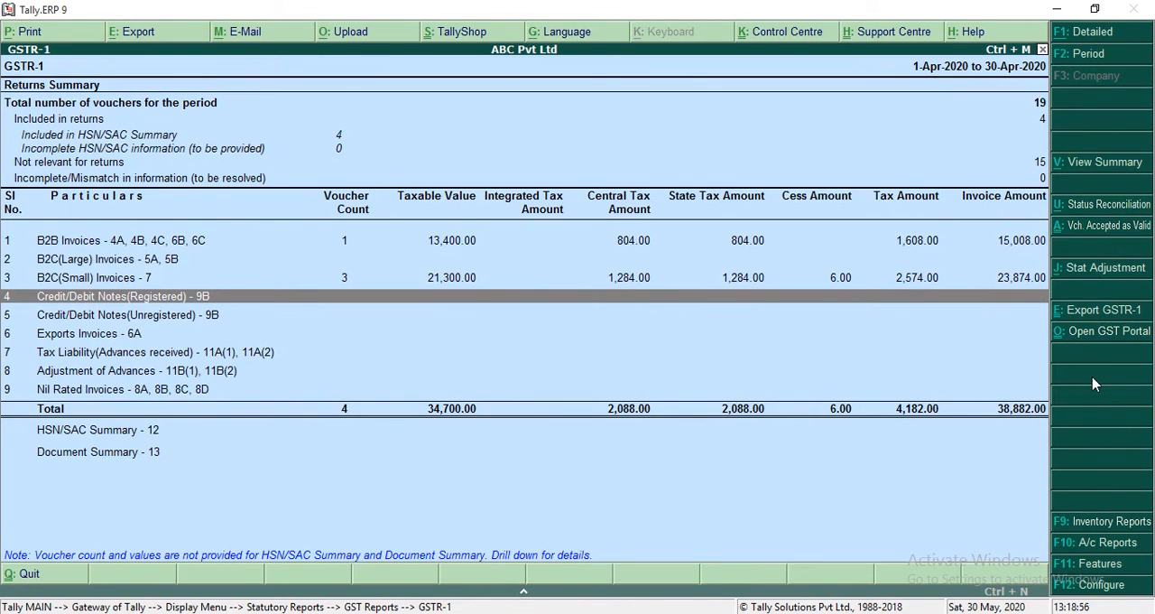
key(Down)
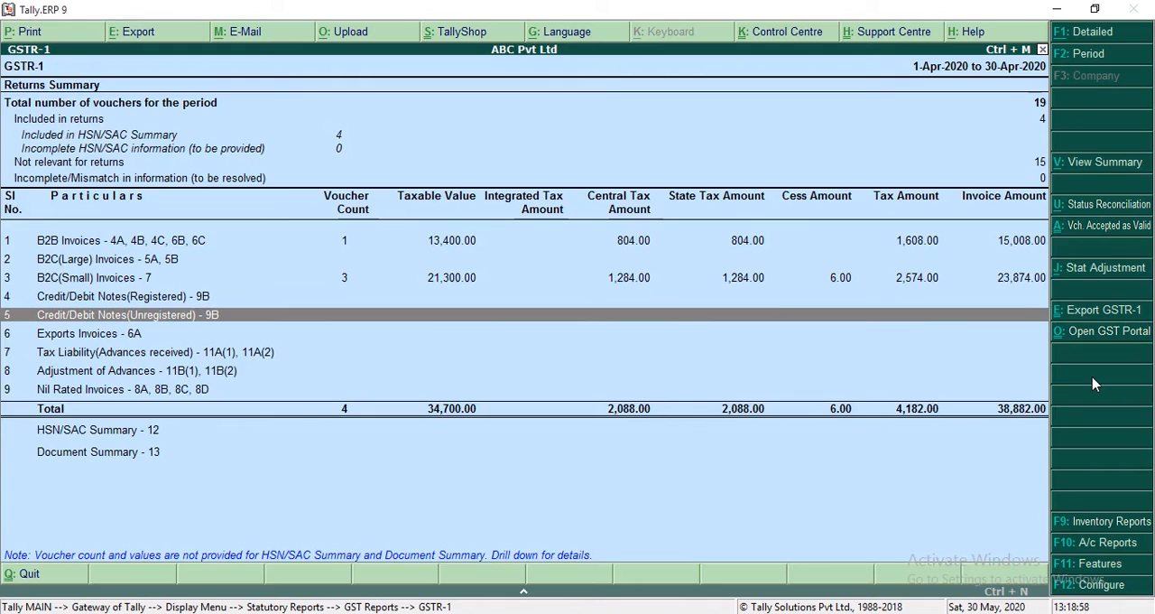
key(Down)
key(Down)
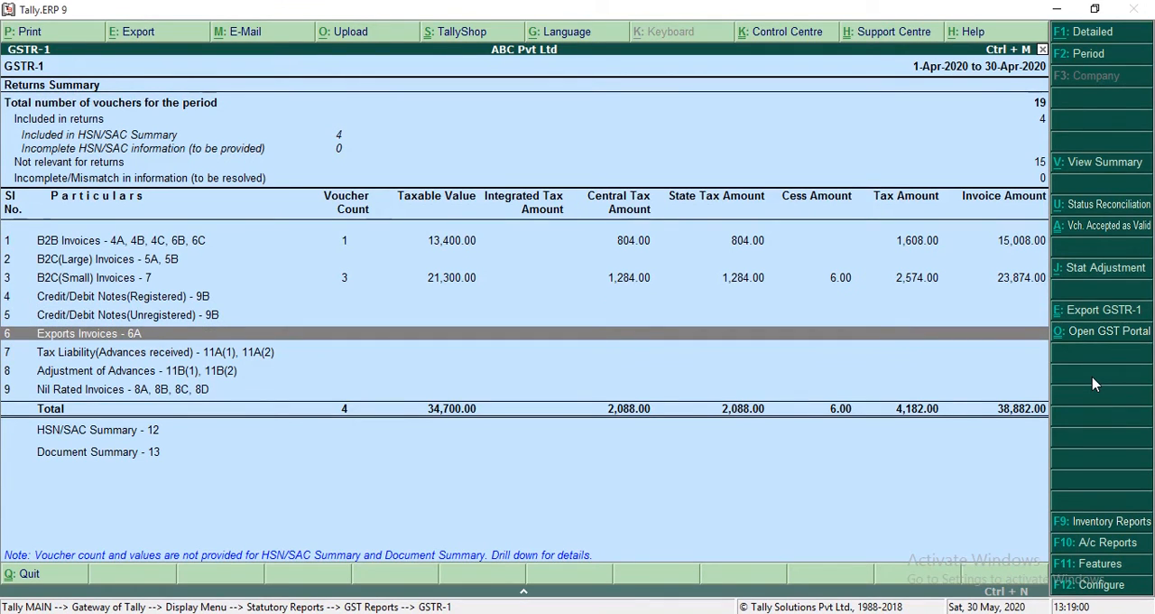
key(Down)
key(Down)
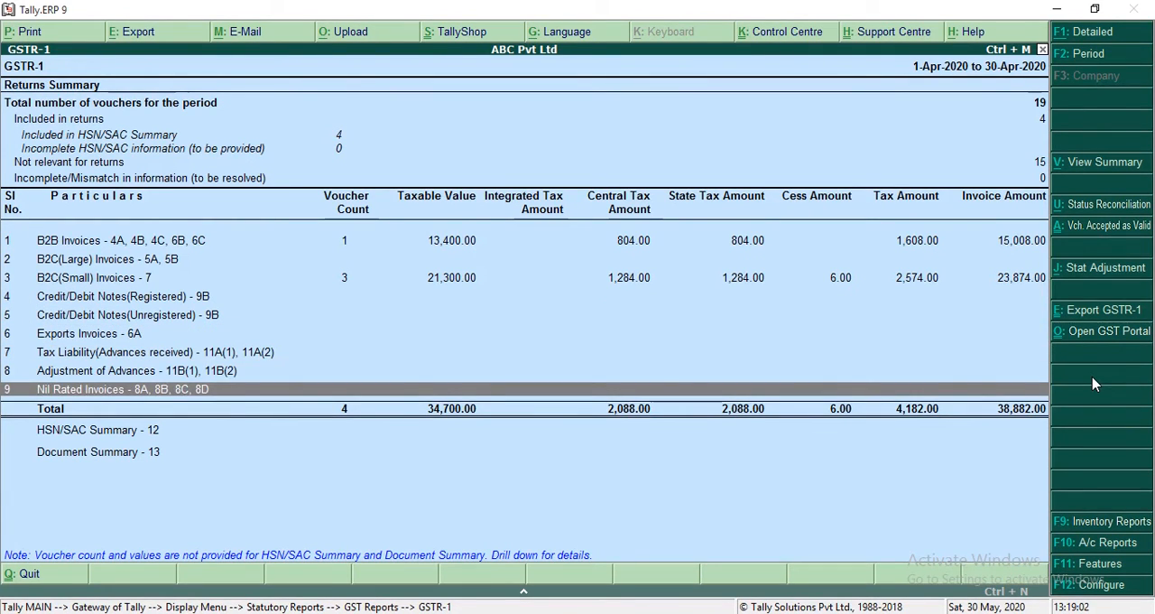
Step: Examine the B2C(Large) Invoices and B2C(Small) Invoices rows of the returns summary, and close the GSTR-1 report
key(Up)
key(Up)
key(Up)
key(Up)
key(Up)
key(Up)
key(Up)
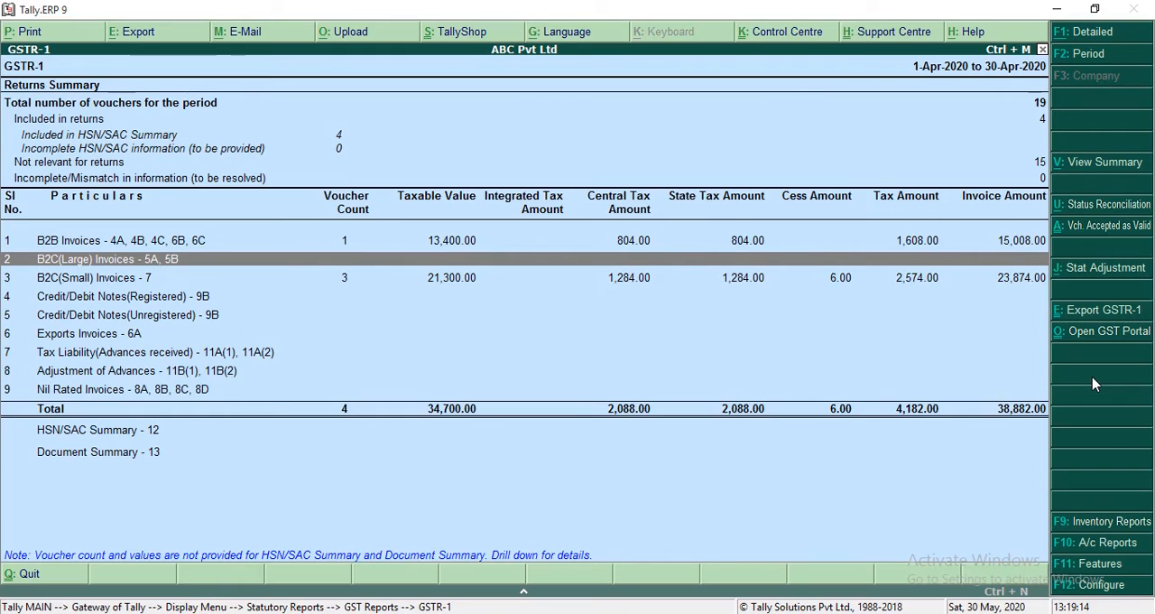
key(Down)
key(Up)
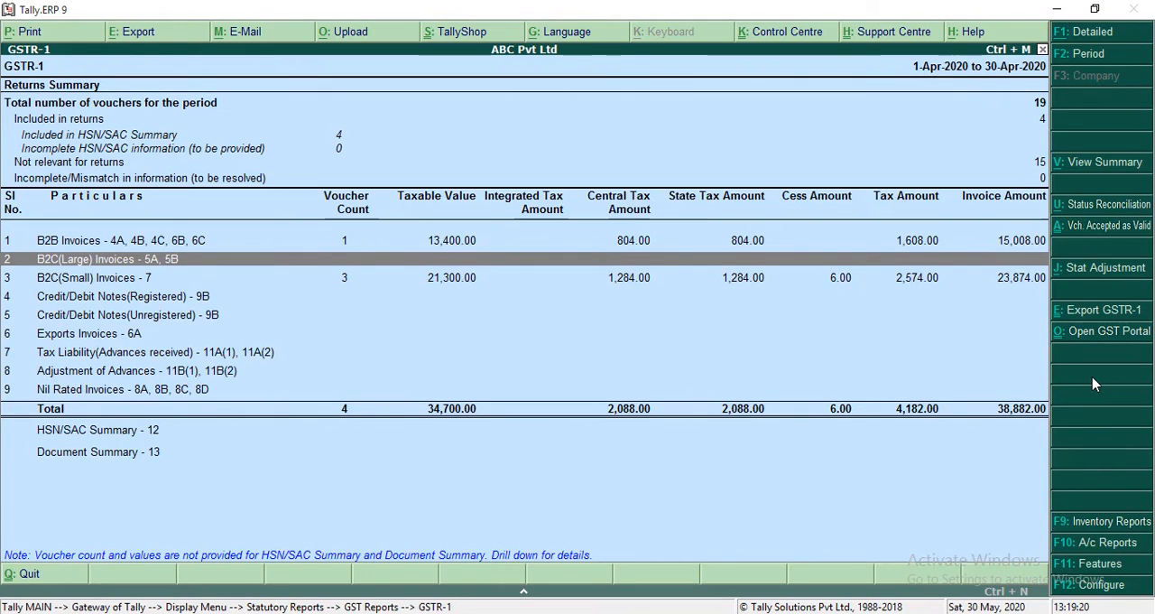
key(Down)
key(Up)
key(Down)
key(Up)
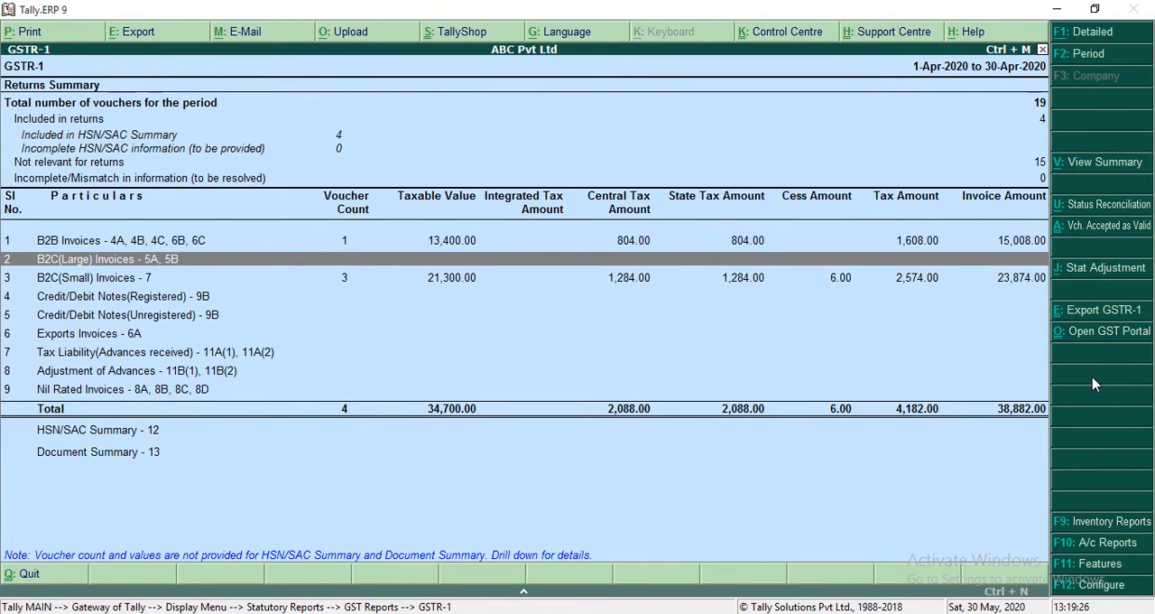
key(Escape)
key(Escape)
key(Escape)
key(Escape)
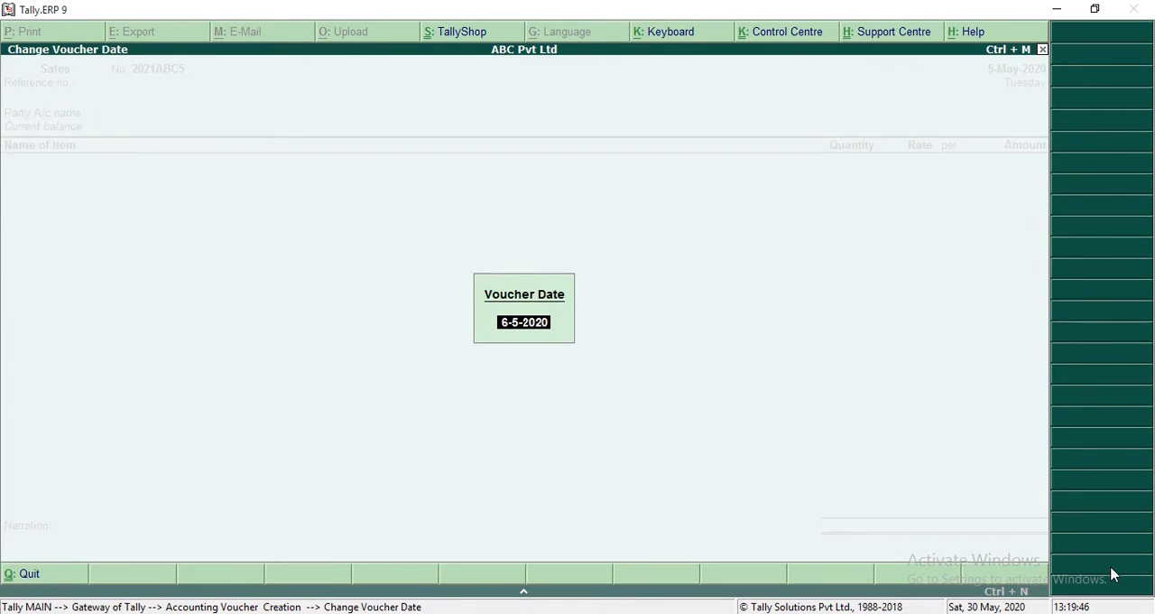
Step: Start a sales voucher dated 10-Apr-2020 with Cash Counter 1 as the party account
text(10.4)
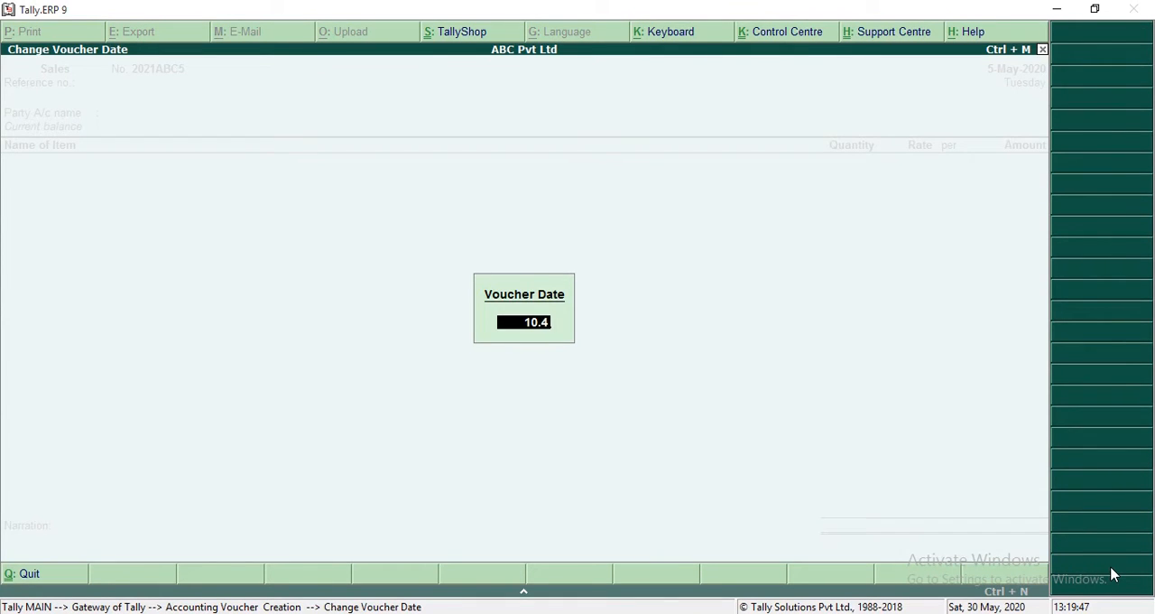
key(Return)
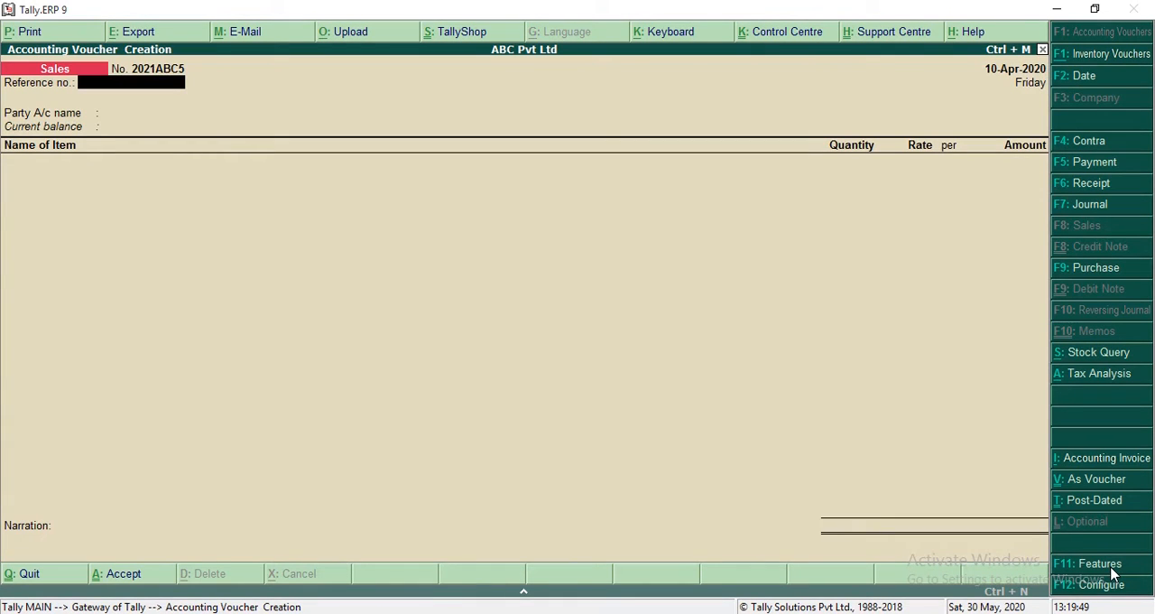
key(Return)
text(Cas)
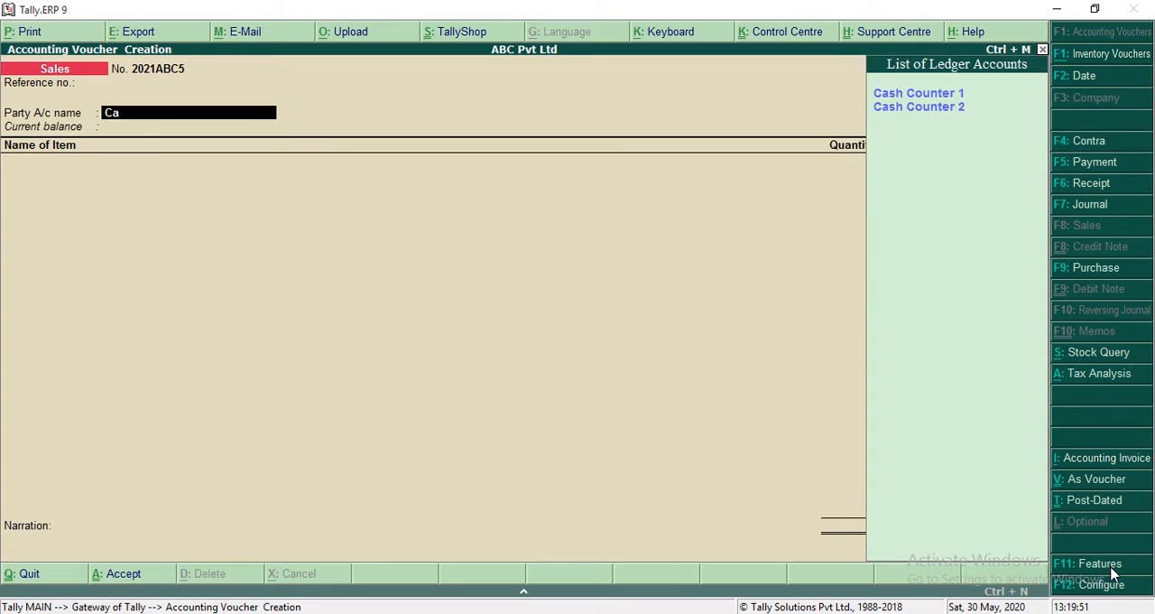
key(Return)
Step: Leave the despatch, order and consignee details as they are, and enter the buyer's name and address in the party details
key(Return)
key(Return)
key(Return)
key(Return)
key(Return)
key(Return)
key(Return)
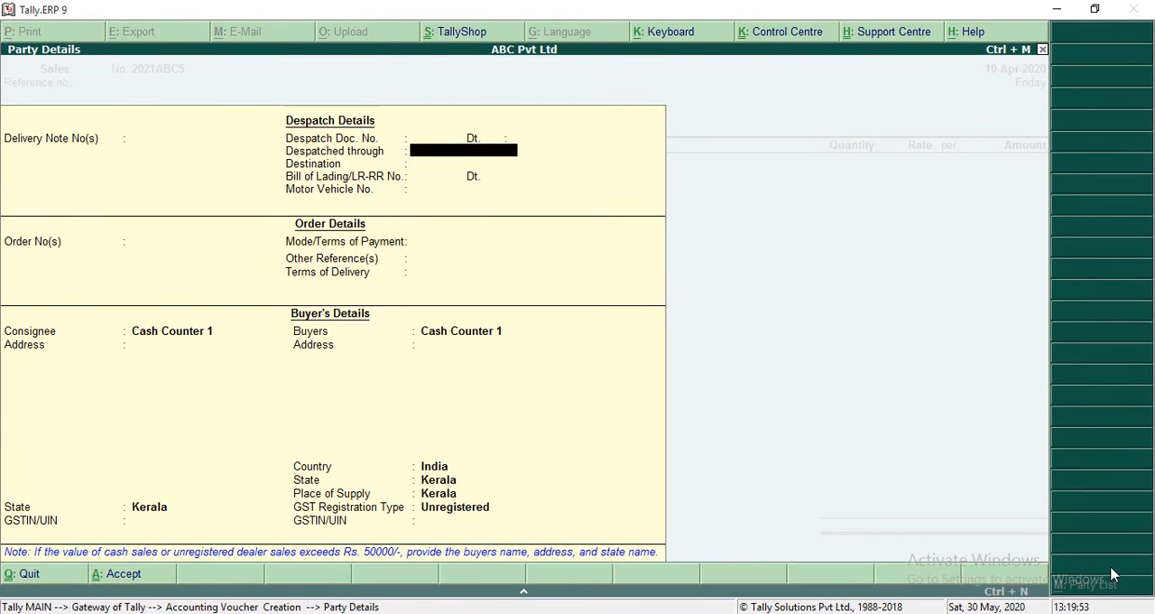
key(Return)
key(Return)
key(Return)
key(Return)
key(Return)
key(Return)
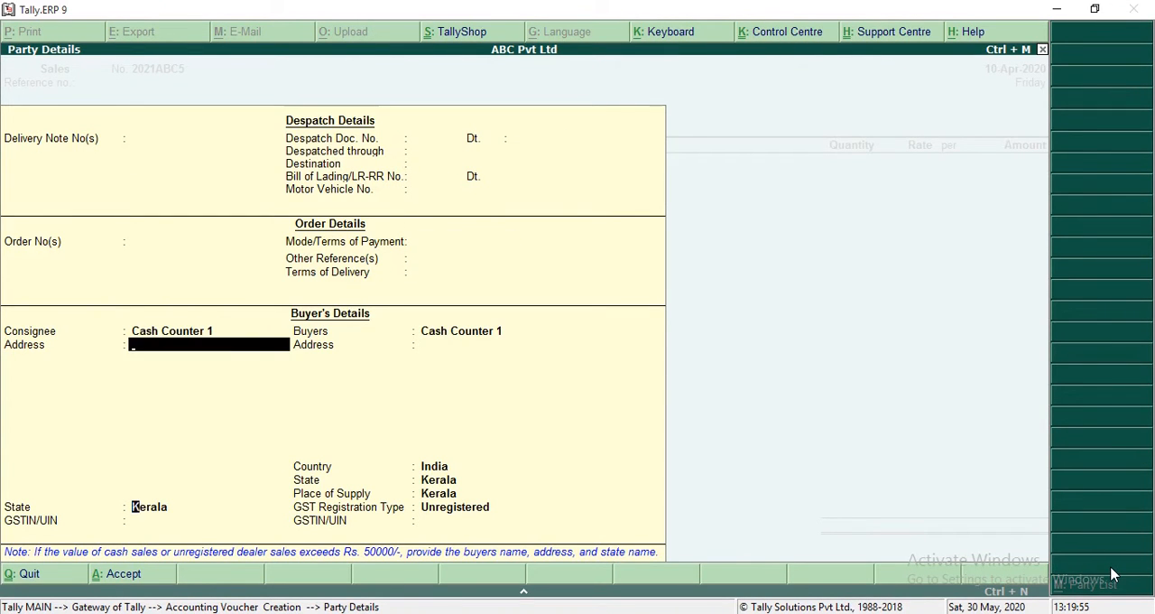
key(Return)
key(Return)
text(ASEET)
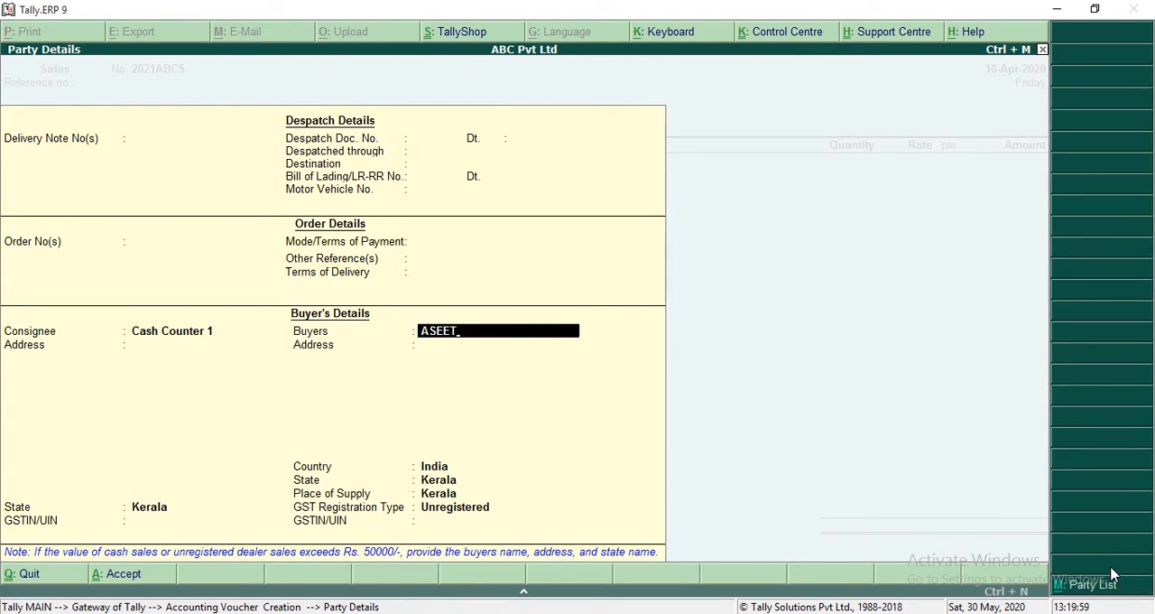
key(Return)
text(Mahe)
key(Return)
key(Return)
Step: Set the buyer's state and place of supply to Puducherry, and choose a GST registration type to complete the party details
key(Return)
text(Pud)
key(Return)
key(Return)
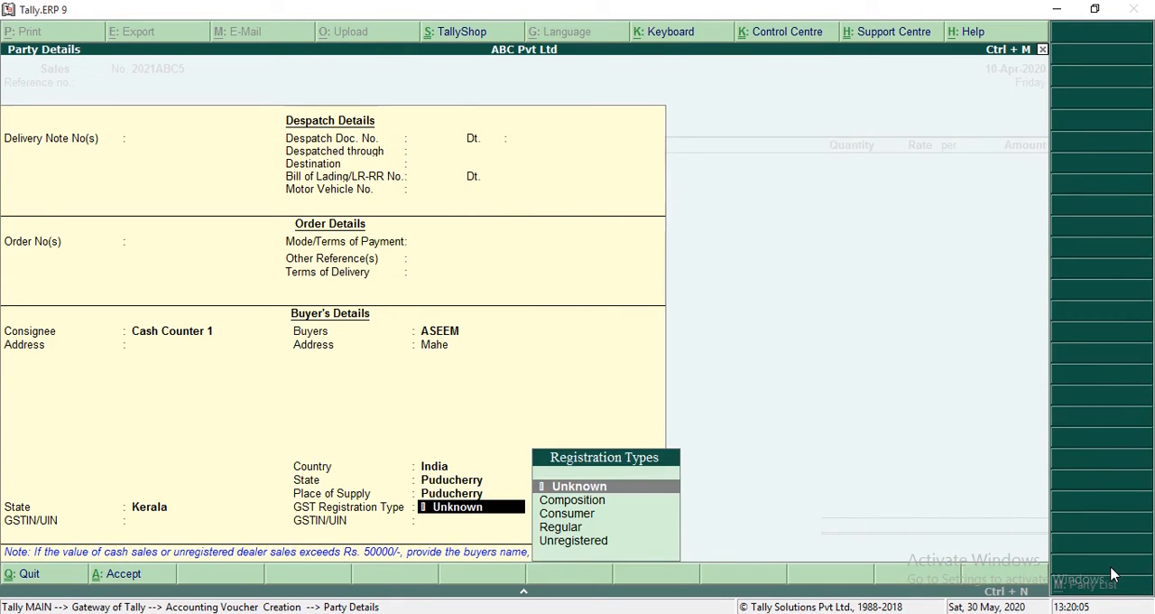
key(Down)
key(Down)
key(Down)
key(Down)
Step: Add Product 1 to the sales voucher without a description, with a quantity of 1 nos
key(Return)
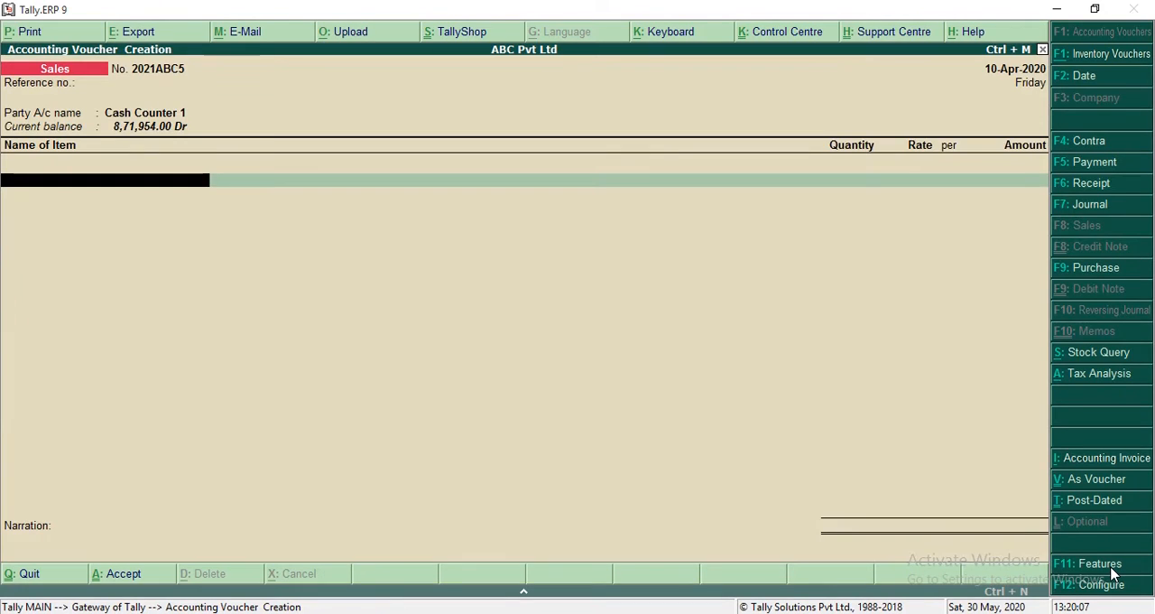
text(Pro)
key(Return)
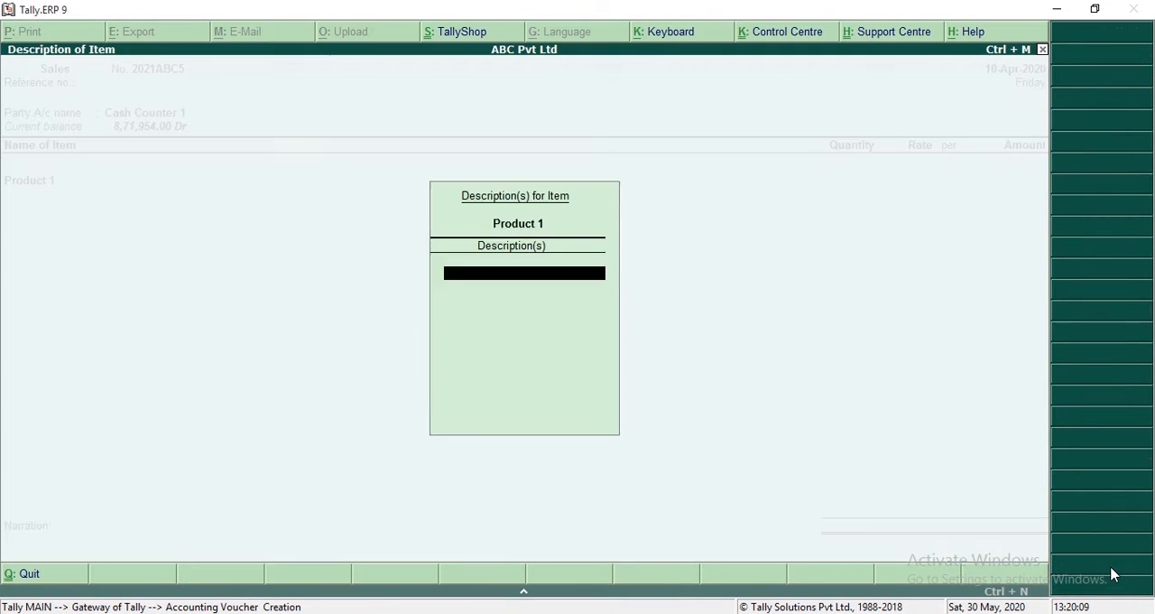
key(Return)
text(1)
key(Return)
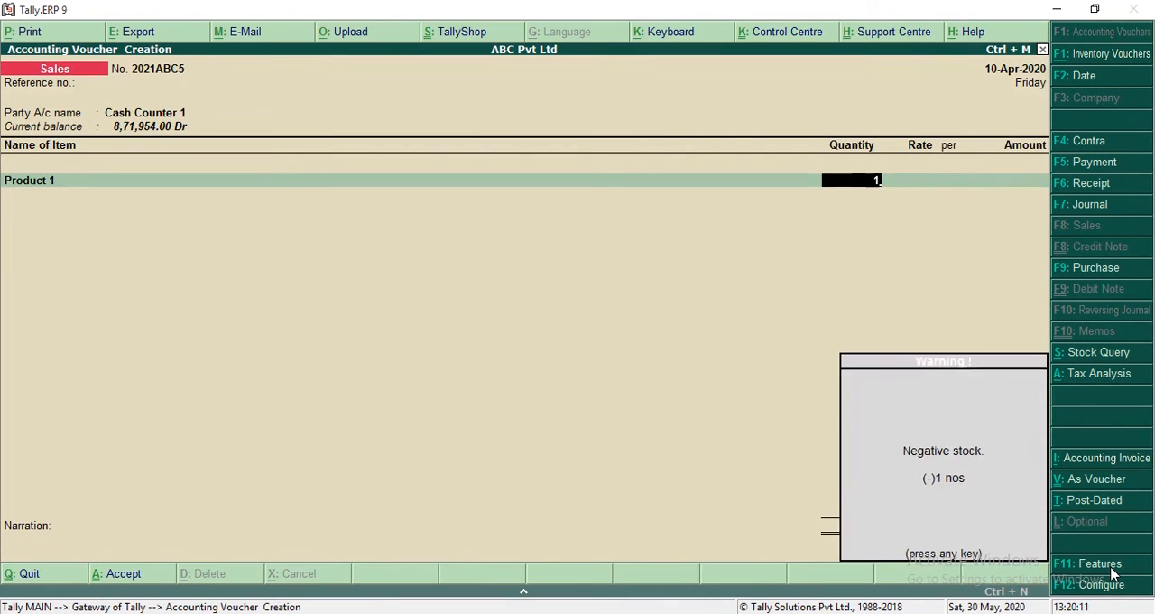
key(Return)
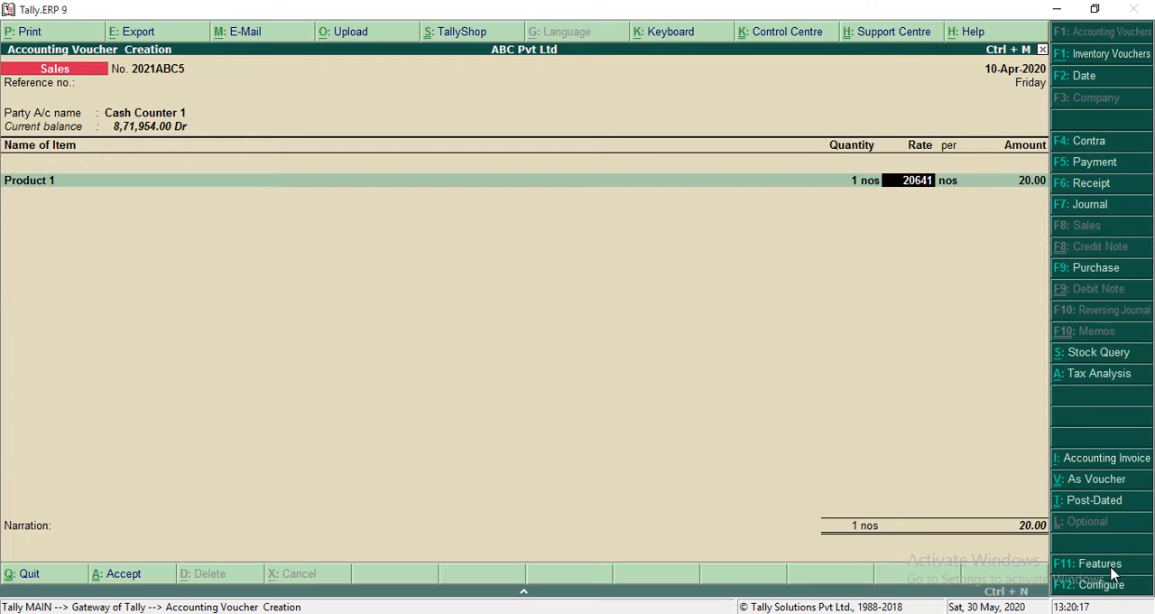
Step: Set the rate of Product 1 to 2,06,612.00 per nos and finish the item list
text(2)
key(Return)
key(Return)
key(Return)
key(Return)
key(Return)
Step: Add the IGST and CESS tax ledgers below the item in the sales voucher
key(Return)
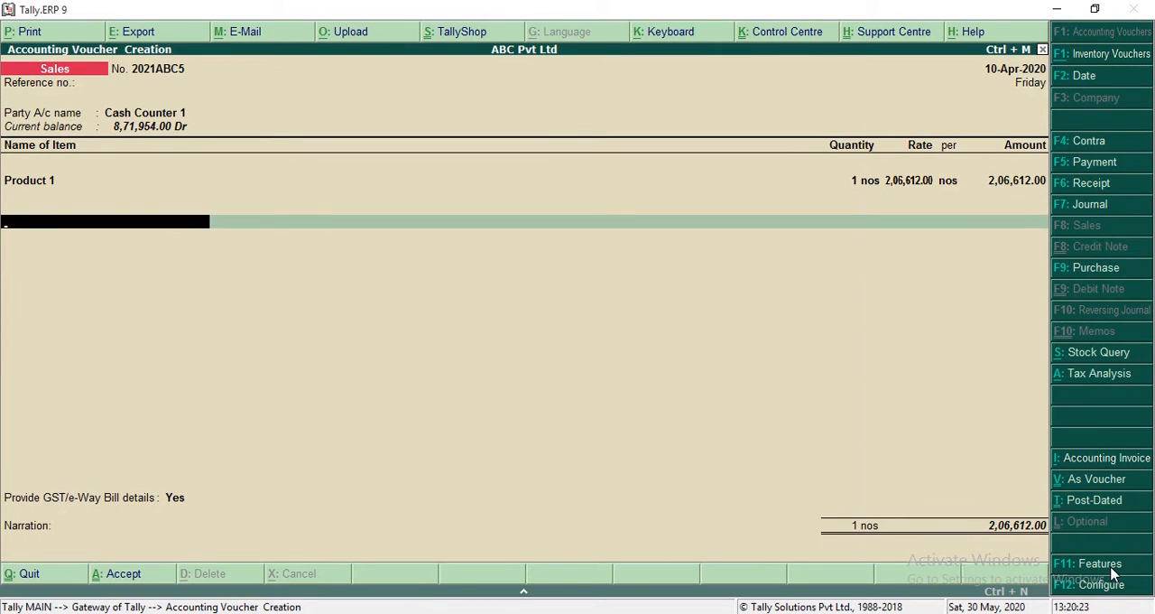
text(Igs)
key(Return)
key(Return)
text(Ces)
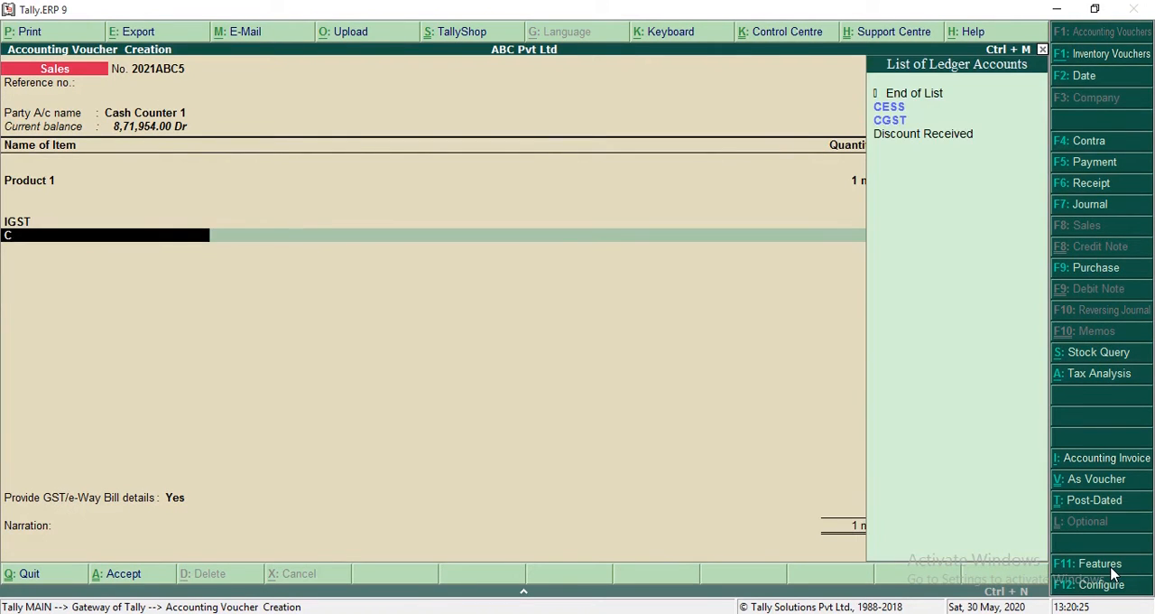
Step: Set Provide GST/e-Way Bill details to No, and save the sales voucher with a blank narration
key(Return)
key(Return)
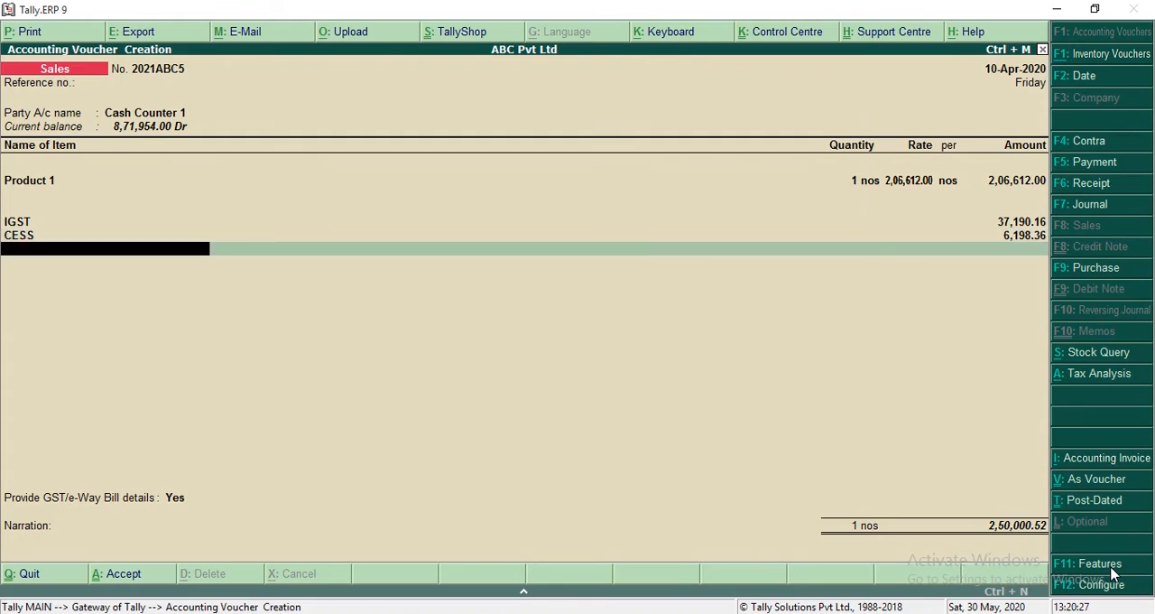
key(Return)
key(Up)
key(Return)
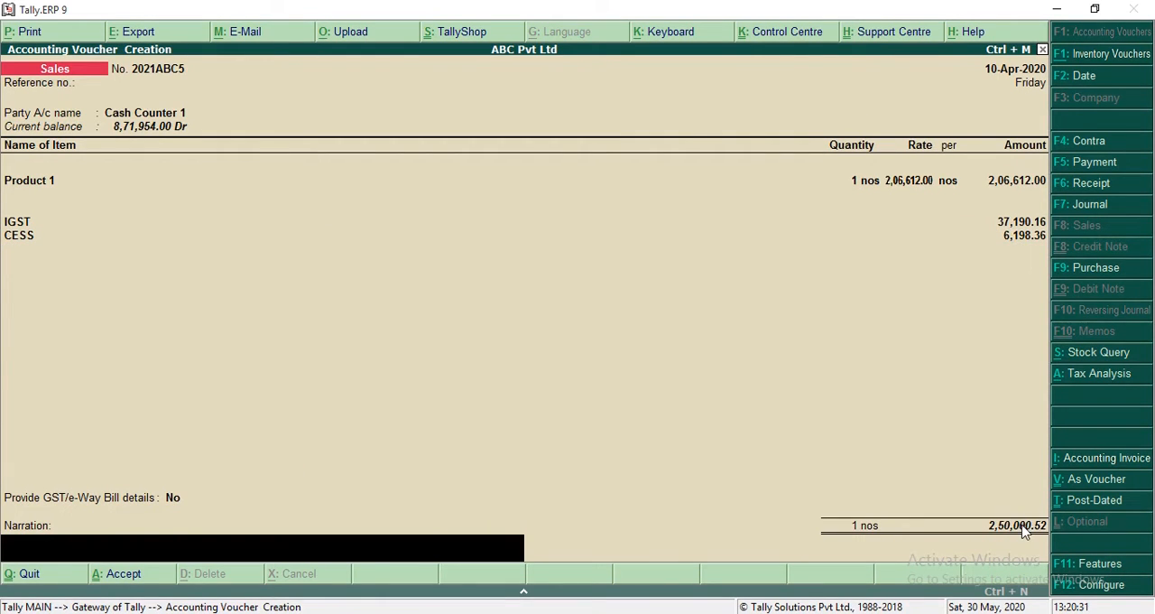
key(Return)
key(Return)
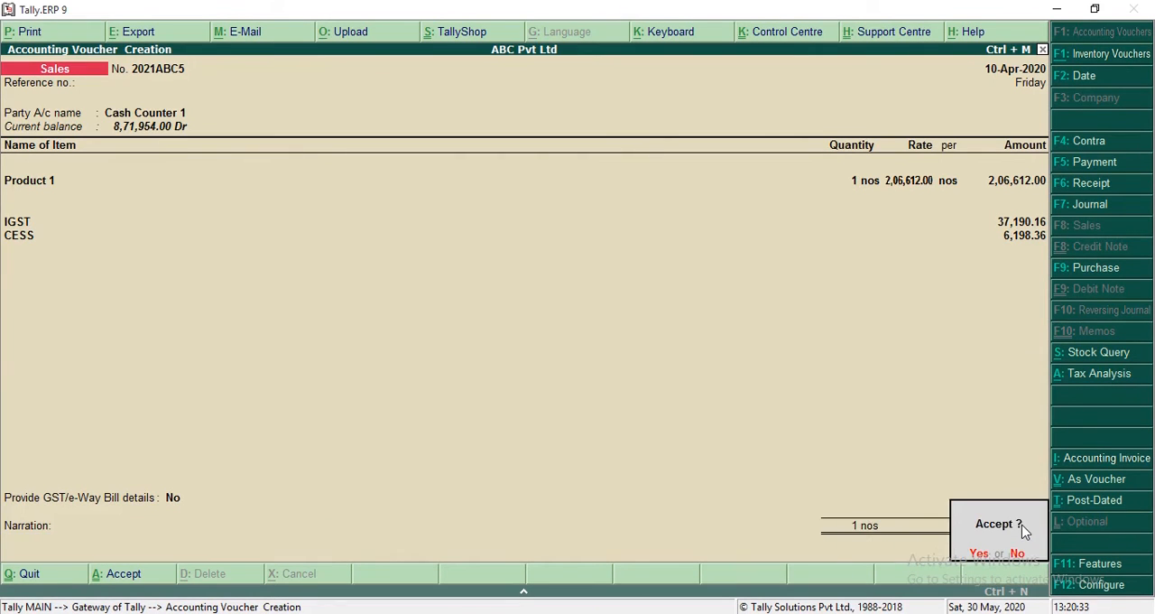
key(Return)
key(Escape)
key(Return)
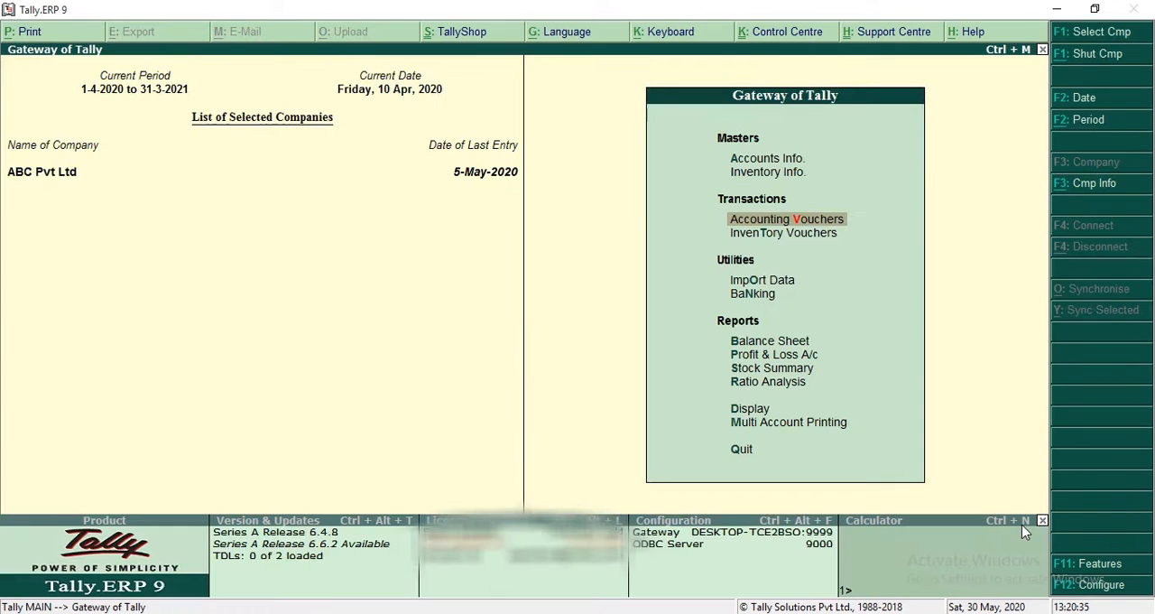
Step: Reopen the GSTR-1 returns summary and examine its B2C invoice rows
key(d)
key(o)
key(g)
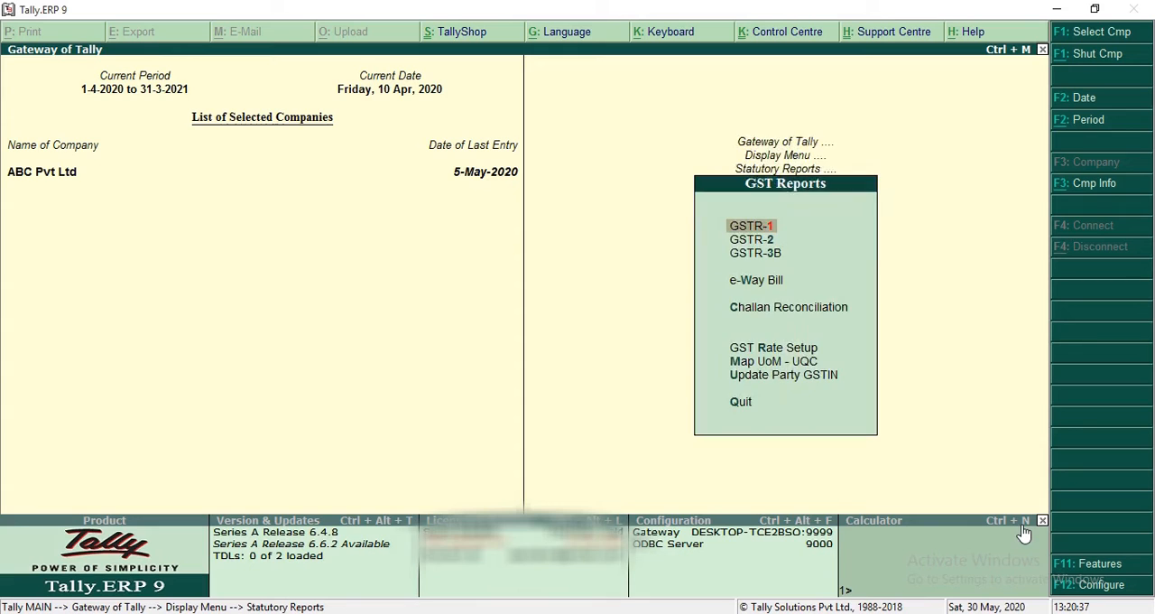
key(Return)
key(Down)
key(Down)
key(Down)
key(Down)
key(Down)
key(Down)
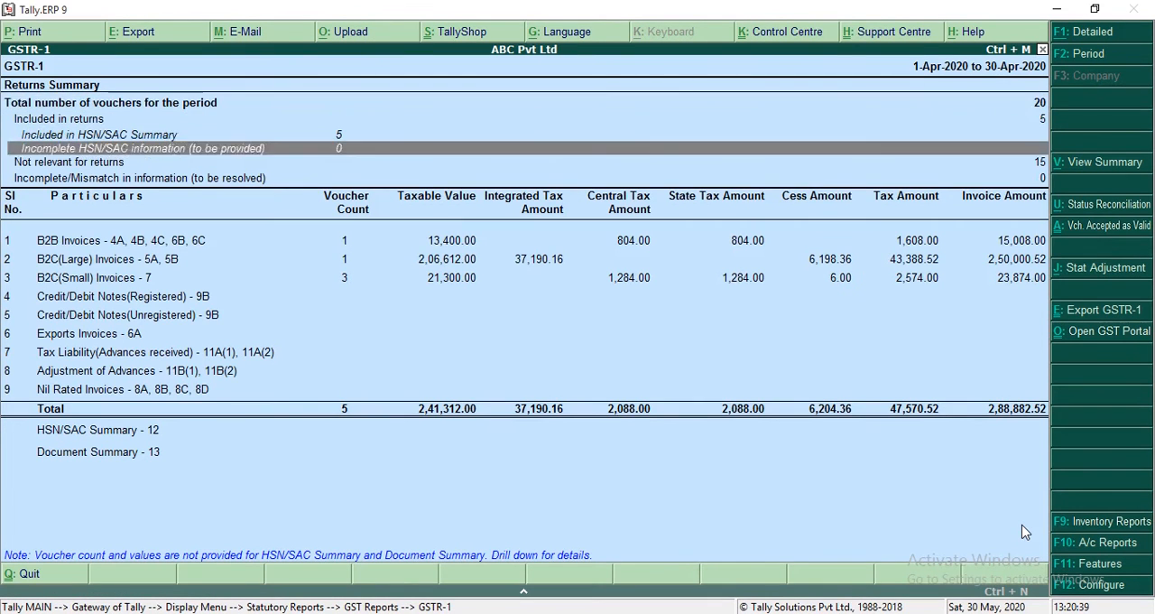
key(Down)
key(Down)
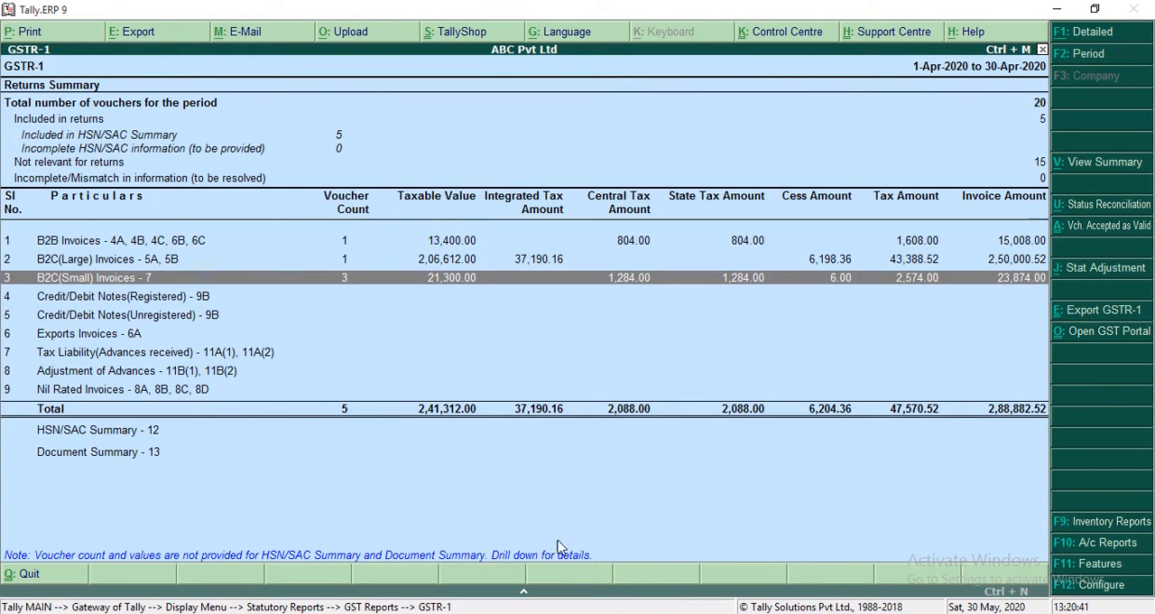
Step: Drill down from B2C(Large) Invoices to the sales voucher behind it, and close the voucher and reports
click(438, 261)
click(439, 262)
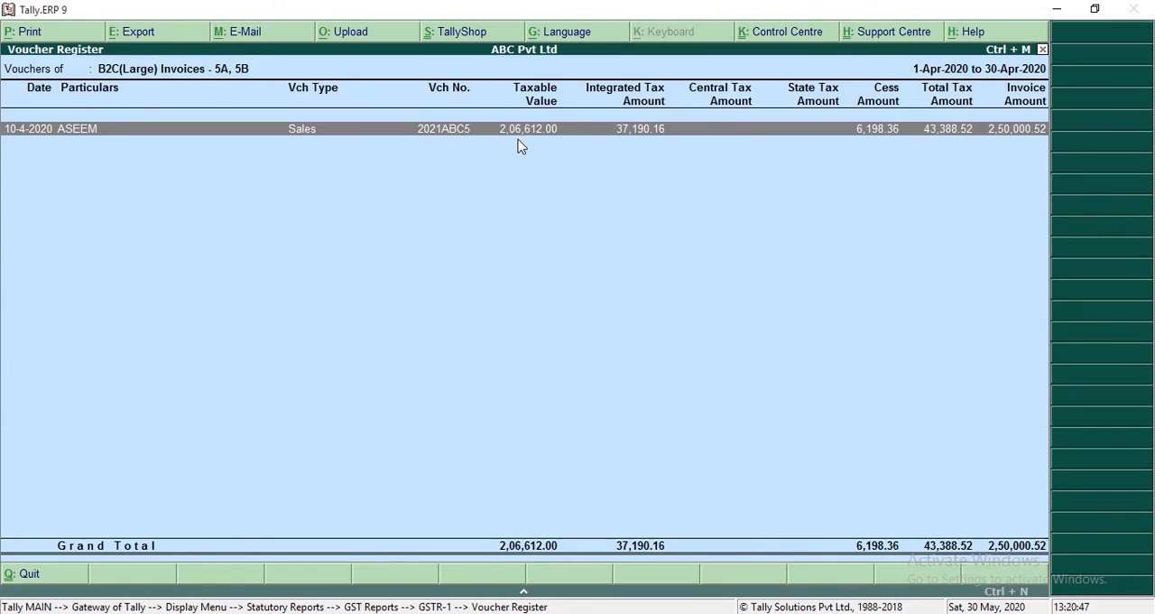
key(Escape)
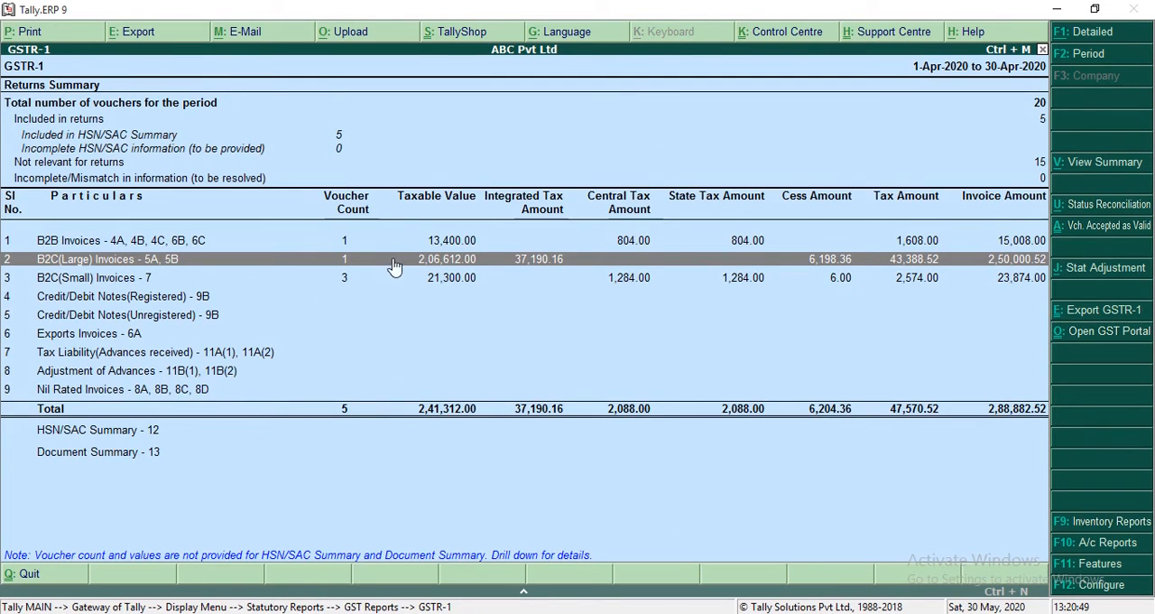
key(Return)
key(Return)
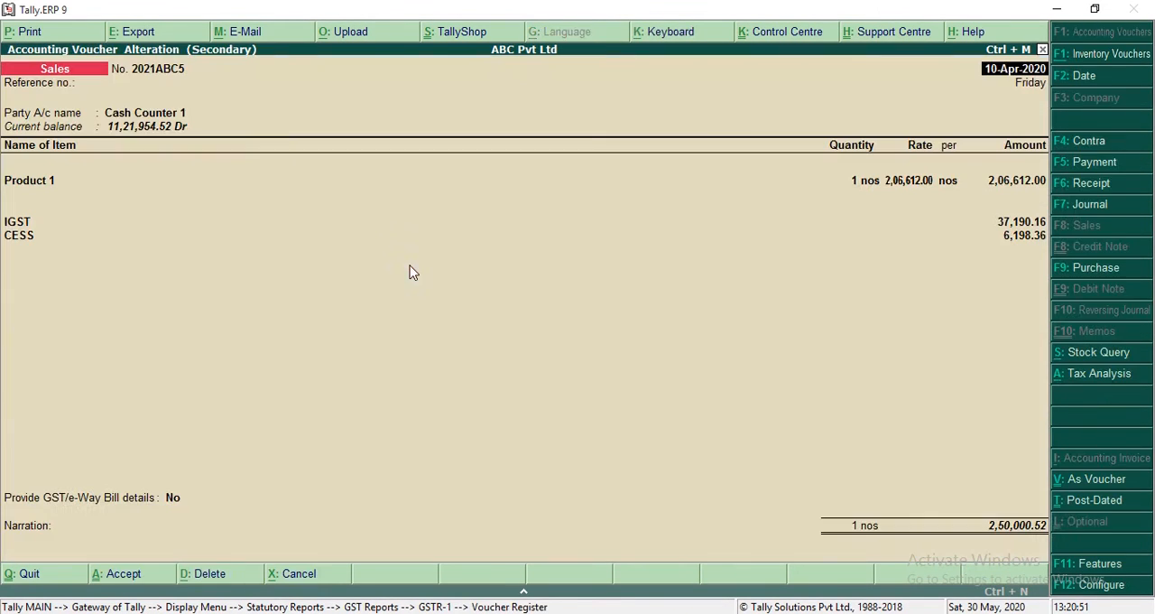
key(Escape)
key(Escape)
key(Escape)
key(Escape)
key(Escape)
key(Escape)
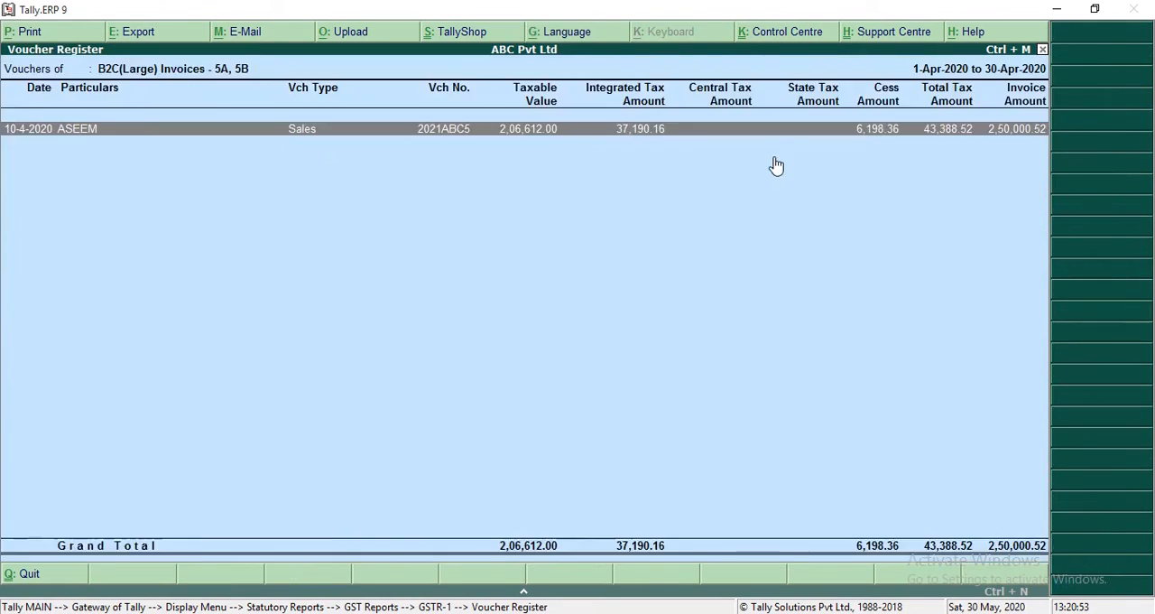
Step: Start another sales voucher dated 10-Apr-2020 with Cash Counter 1 as the party account
key(v)
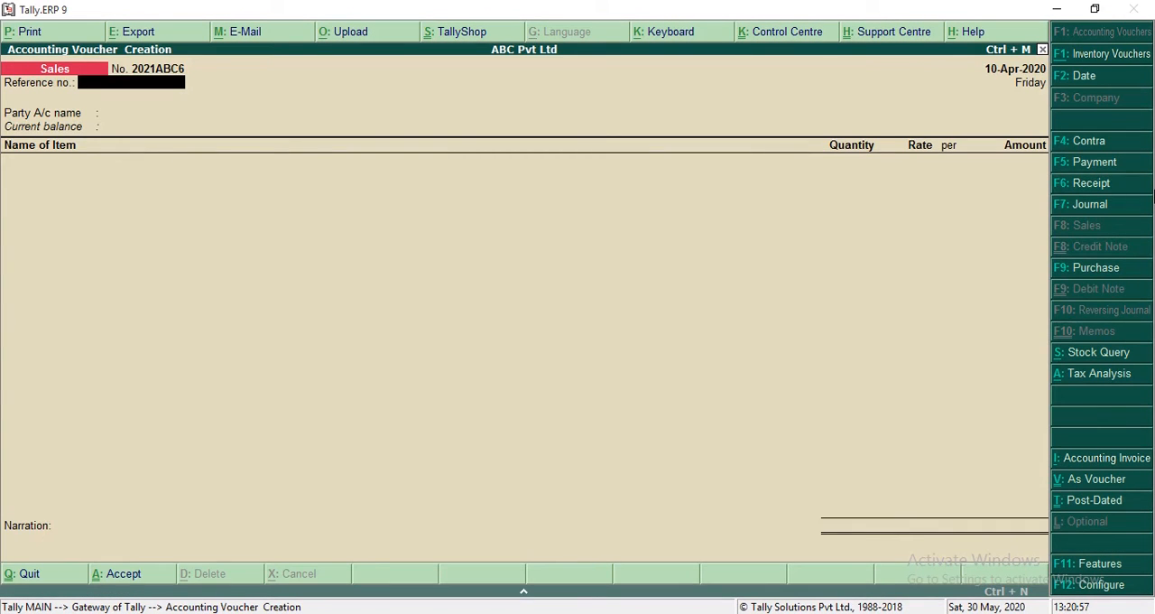
key(Return)
text(Cas)
key(Return)
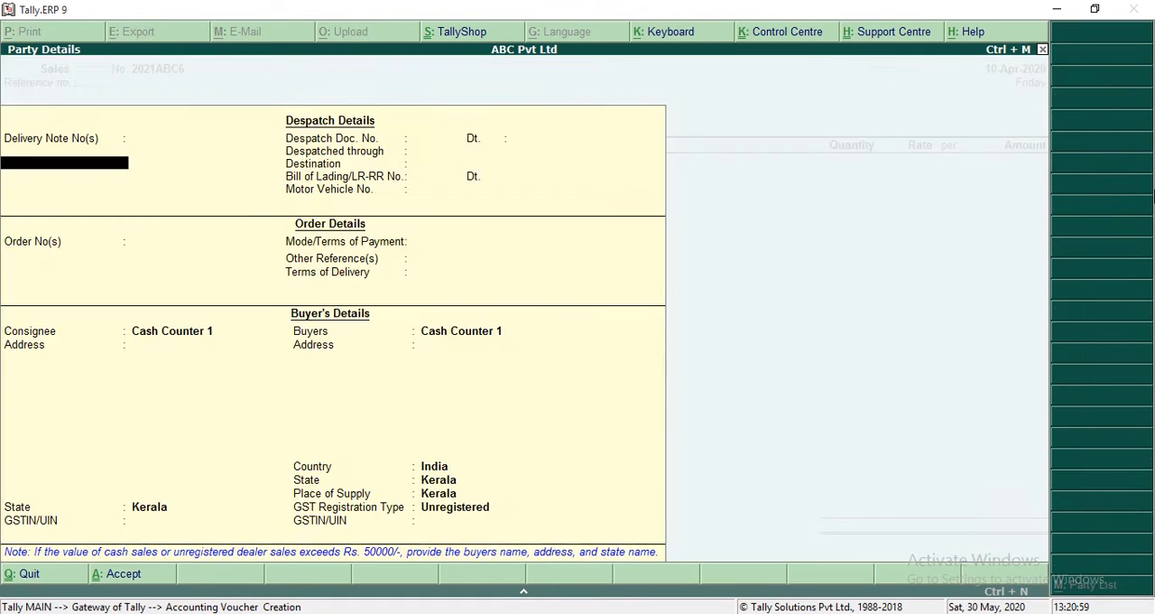
Step: Accept the default party details and add Product 1 with a quantity of 1 nos at a rate of 2,06,611
key(ctrl+a)
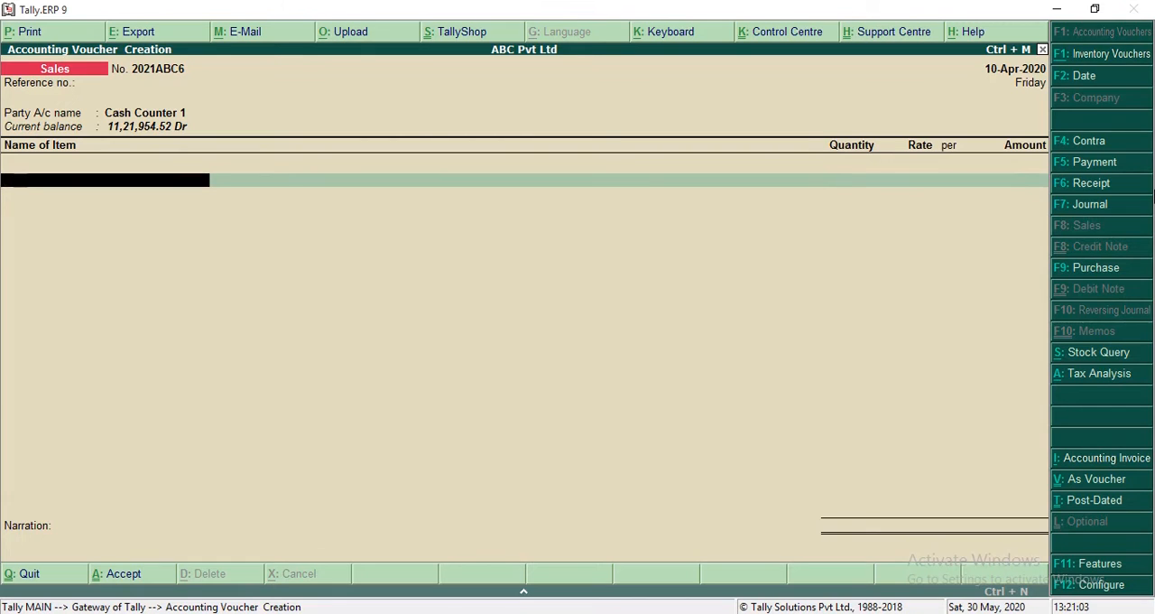
text(Pro)
key(Return)
key(Return)
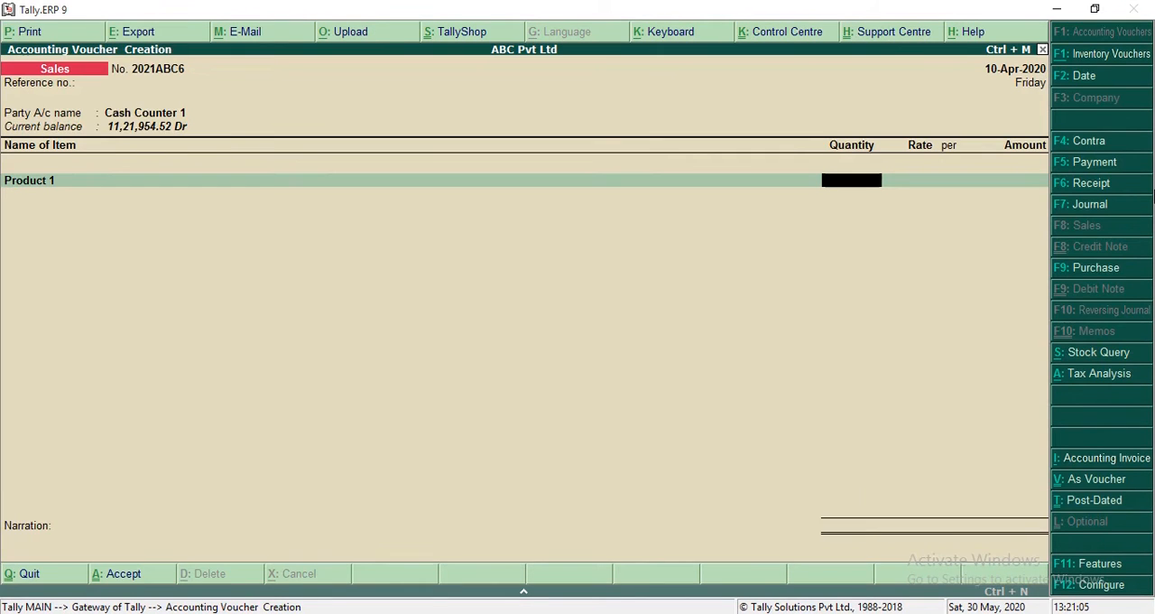
text(1)
key(Return)
key(Return)
text(2,06,611)
key(Return)
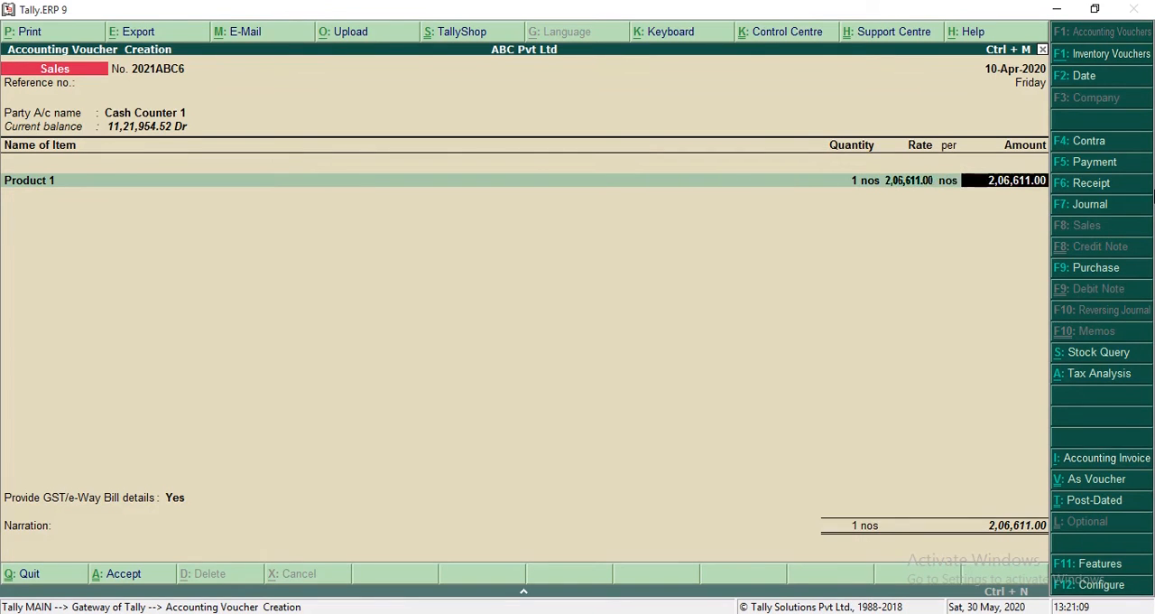
key(Return)
key(Return)
Step: Finish the item list and add the CGST ledger below it
key(Return)
key(Return)
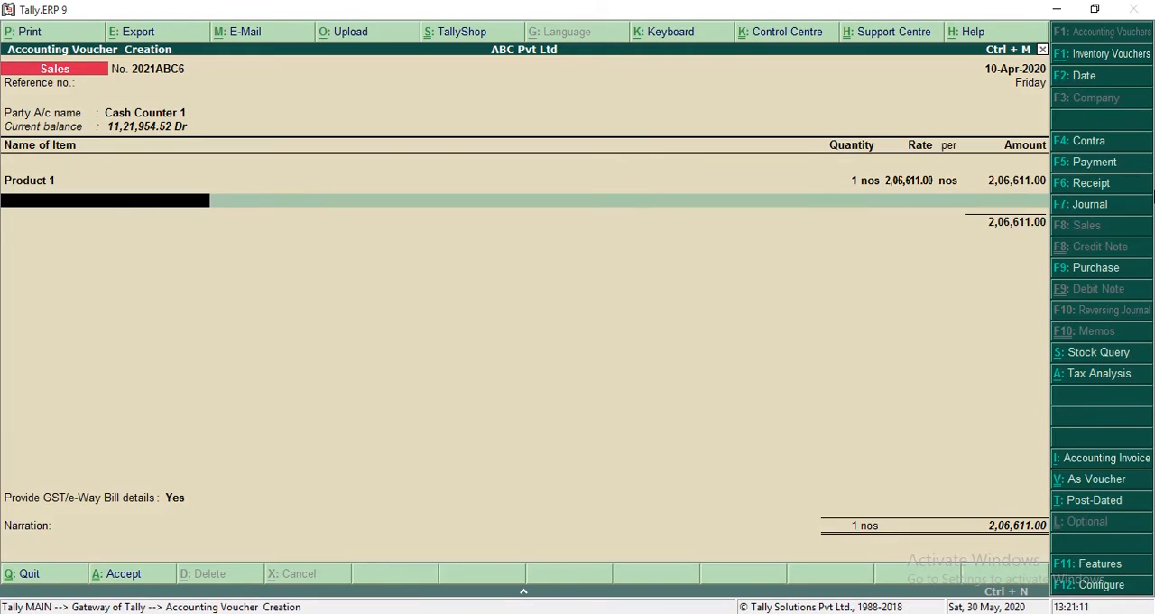
key(Return)
text(cg)
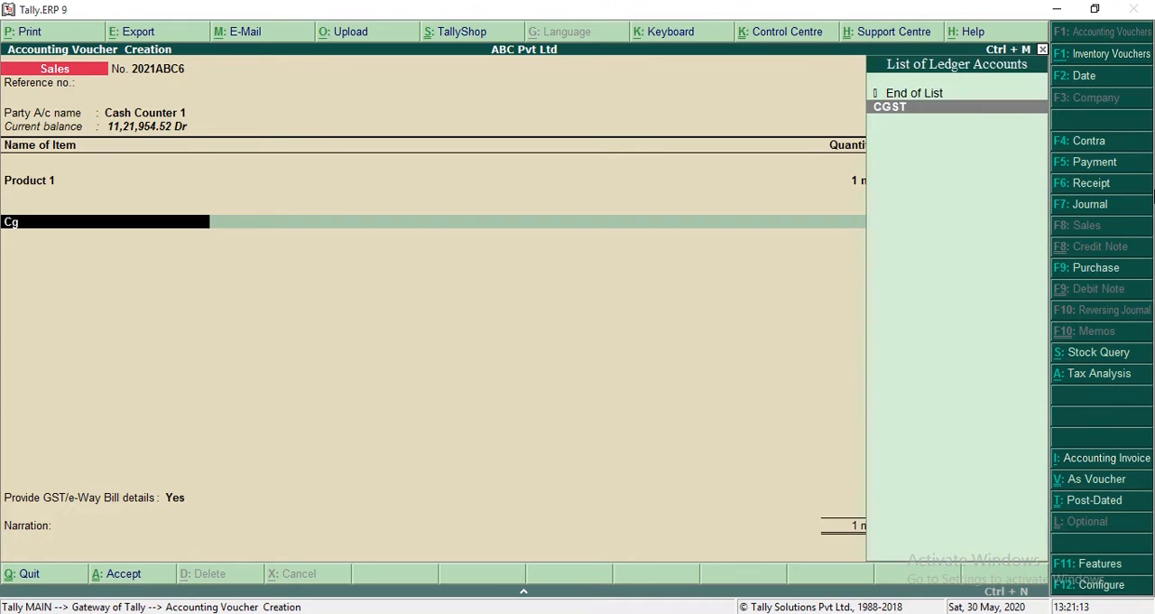
key(Return)
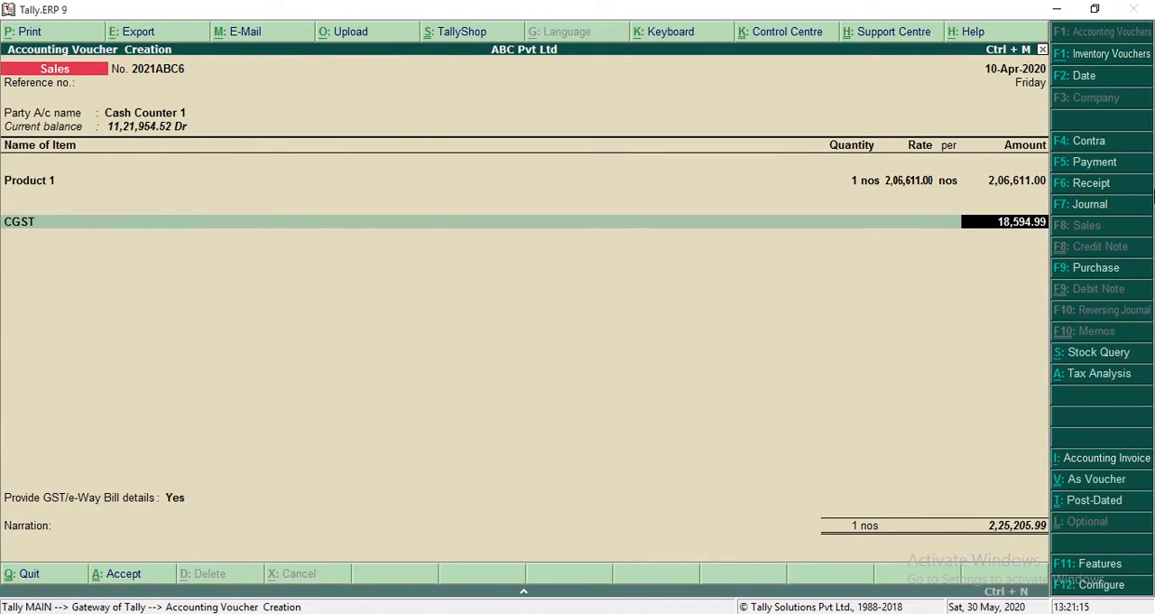
Step: Reopen the voucher's party details and replace Cash Counter 1 in the Buyers field with the customer's name, leaving the address blank
key(Up)
key(Up)
key(Return)
key(Return)
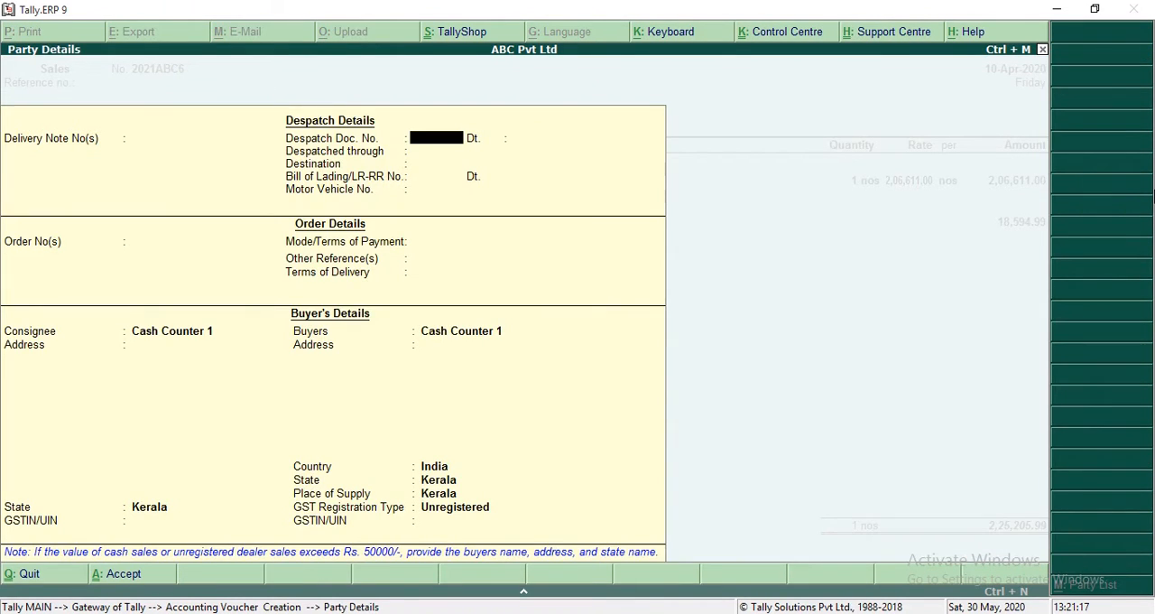
key(Return)
key(Return)
key(Return)
key(Return)
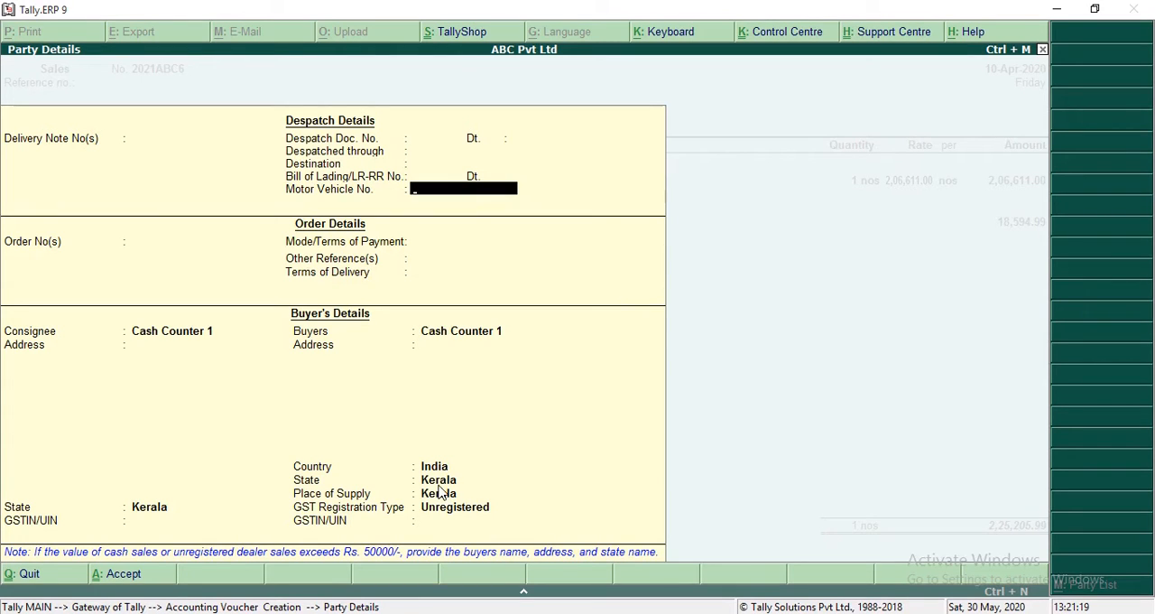
key(Return)
key(Return)
key(Return)
key(Return)
key(Return)
key(Return)
key(Return)
key(Return)
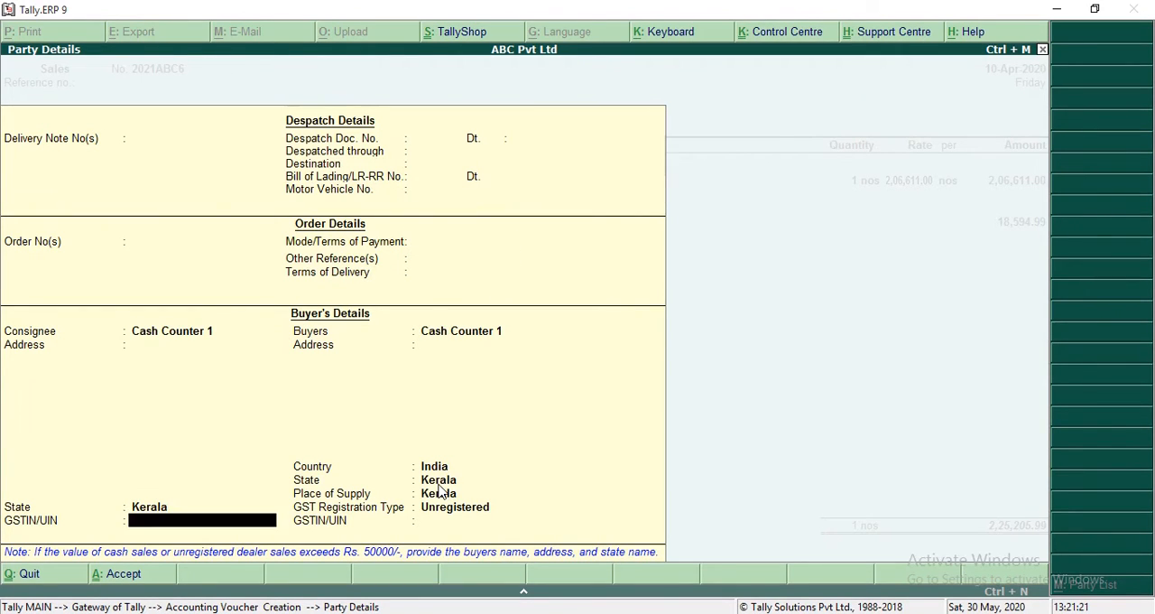
key(Return)
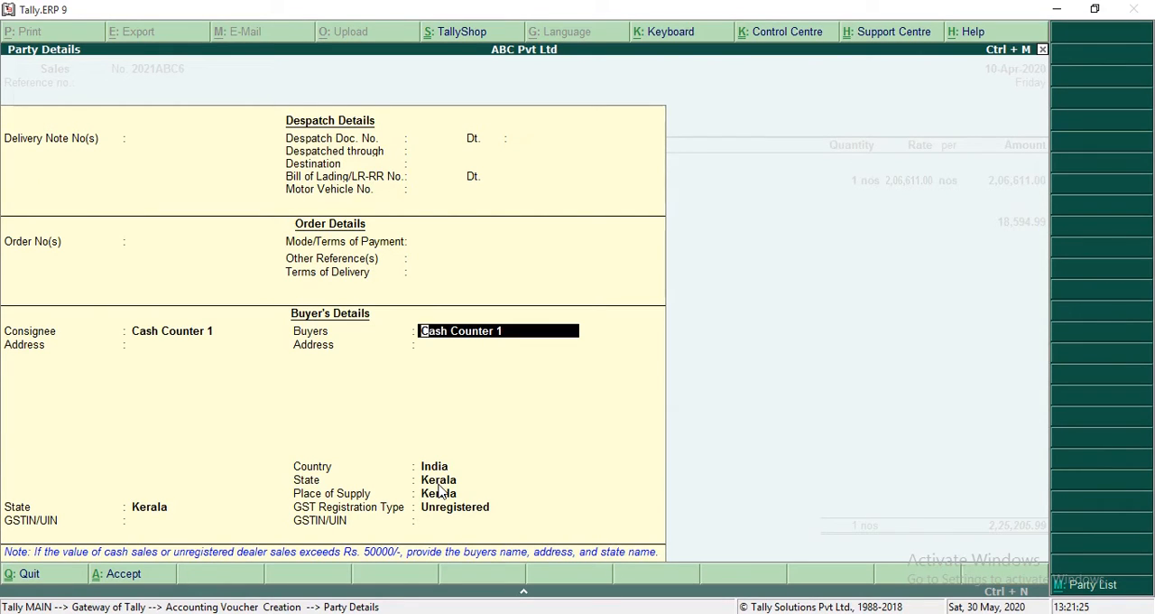
text(Mi)
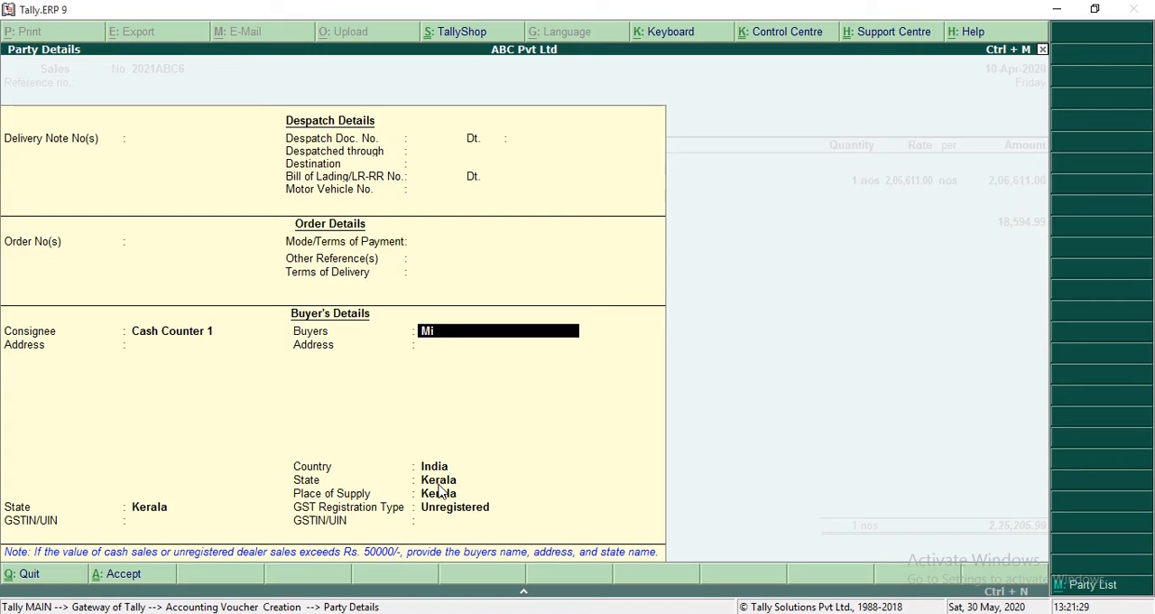
key(Return)
Step: Keep India as the buyer's country, set the state and place of supply to Puducherry, and set the GST registration type to Unregistered
key(Return)
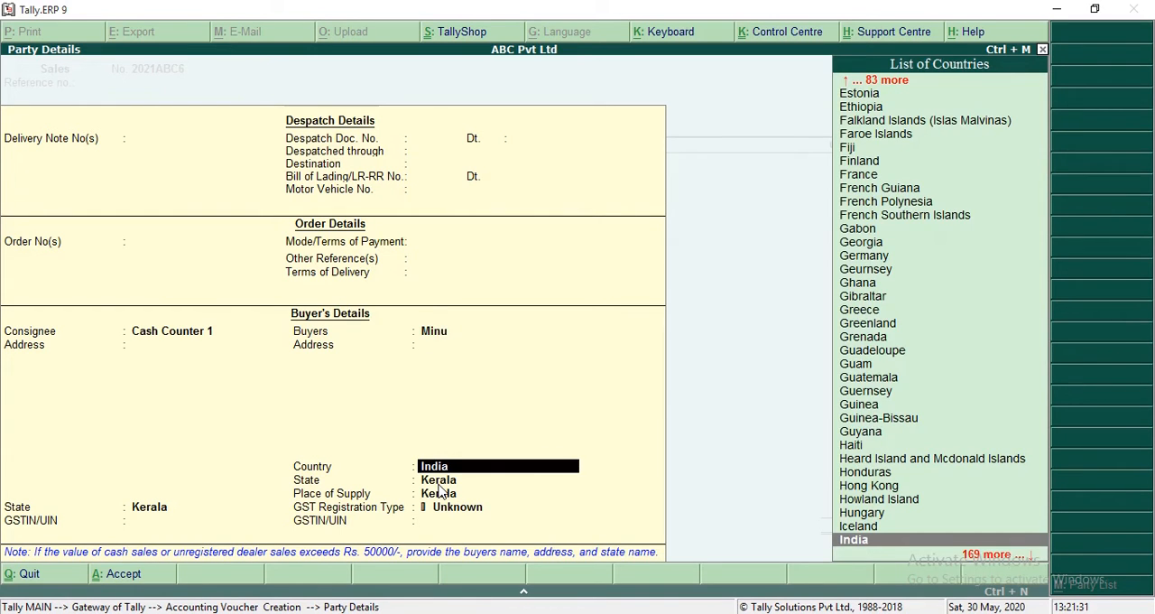
key(Return)
text(Pu)
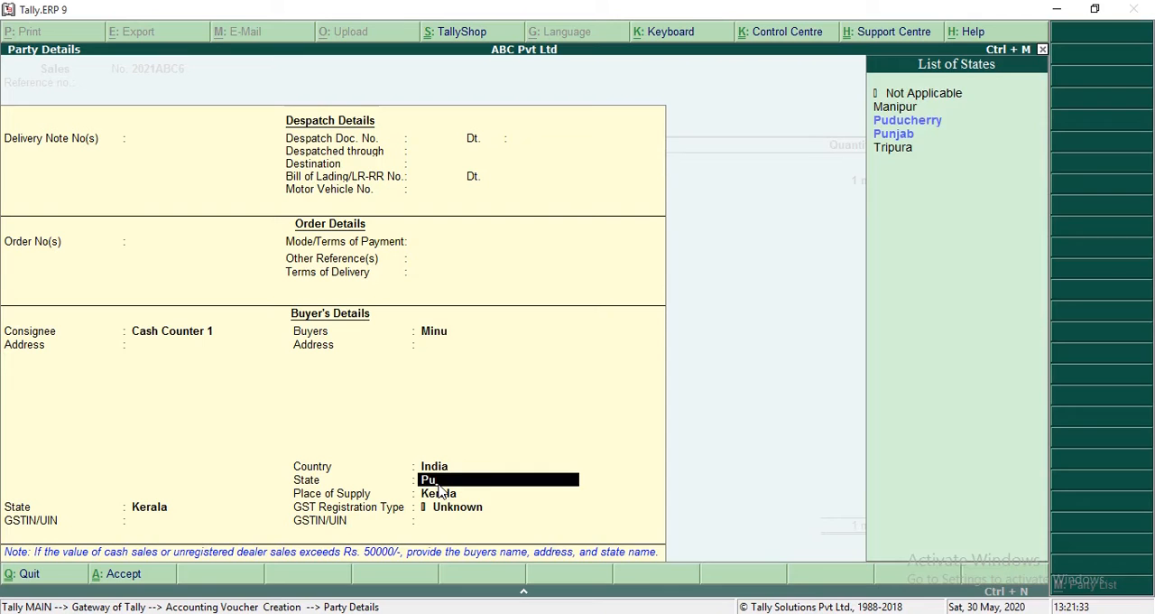
key(Return)
key(Return)
key(Down)
key(Down)
key(Down)
key(Down)
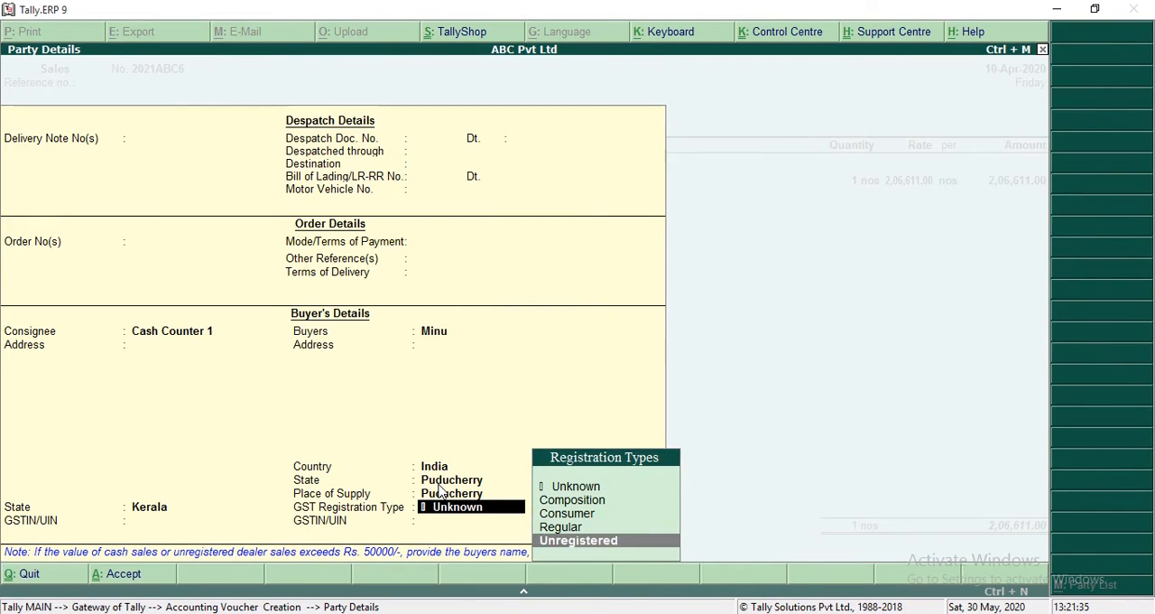
key(Return)
key(Return)
key(Return)
key(Return)
key(Return)
key(Return)
key(Return)
key(Return)
key(Return)
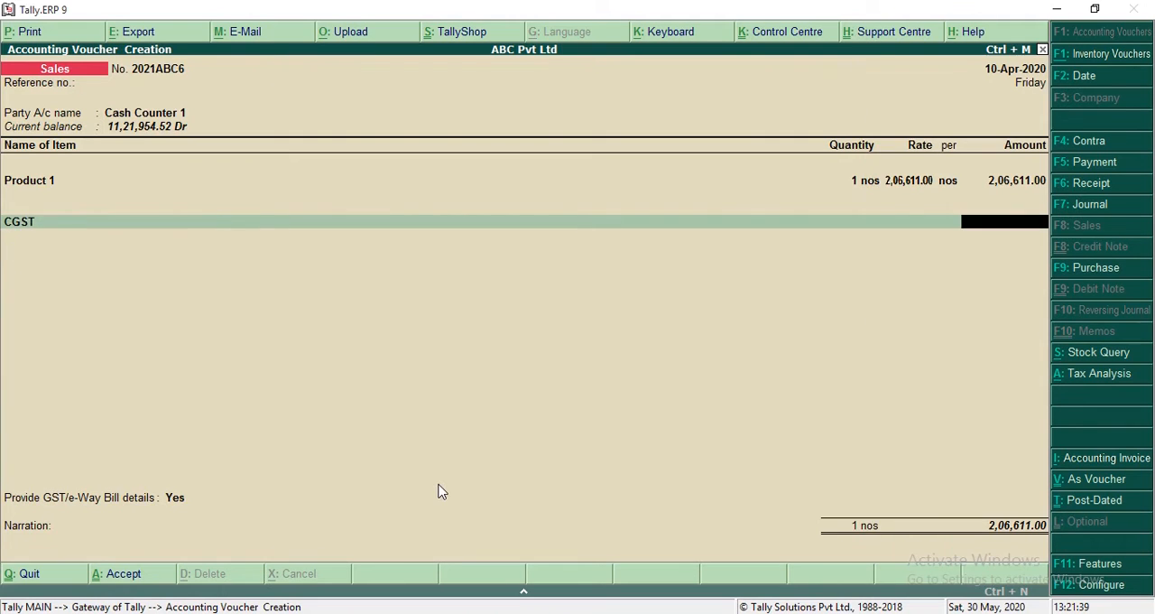
Step: Replace the CGST ledger in the voucher with IGST, and add the CESS ledger below it
key(BackSpace)
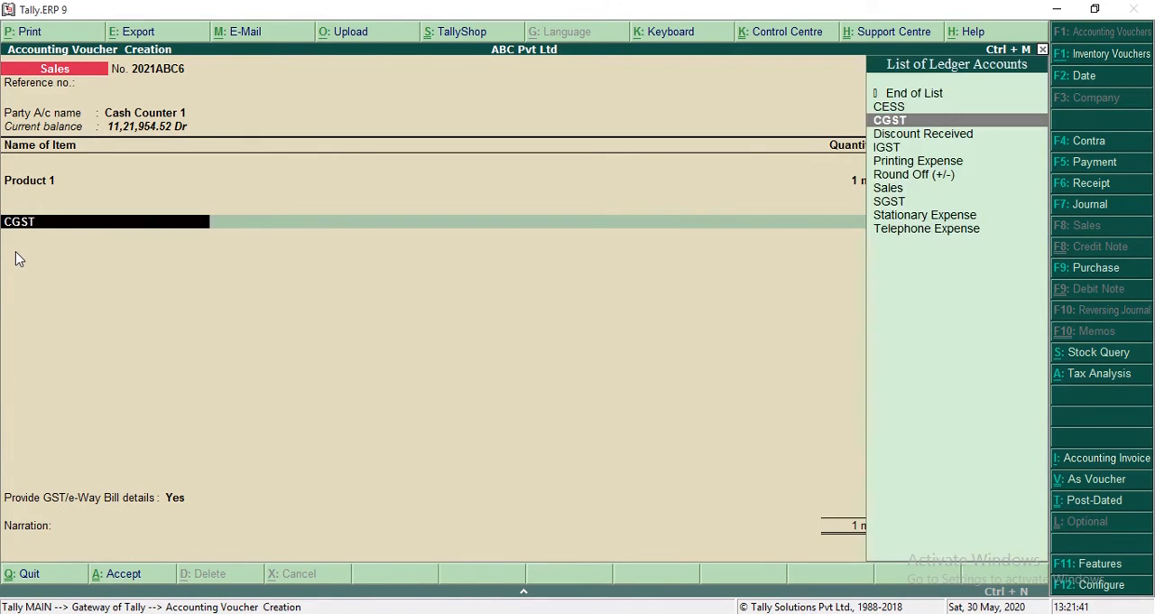
text(Ig)
key(Return)
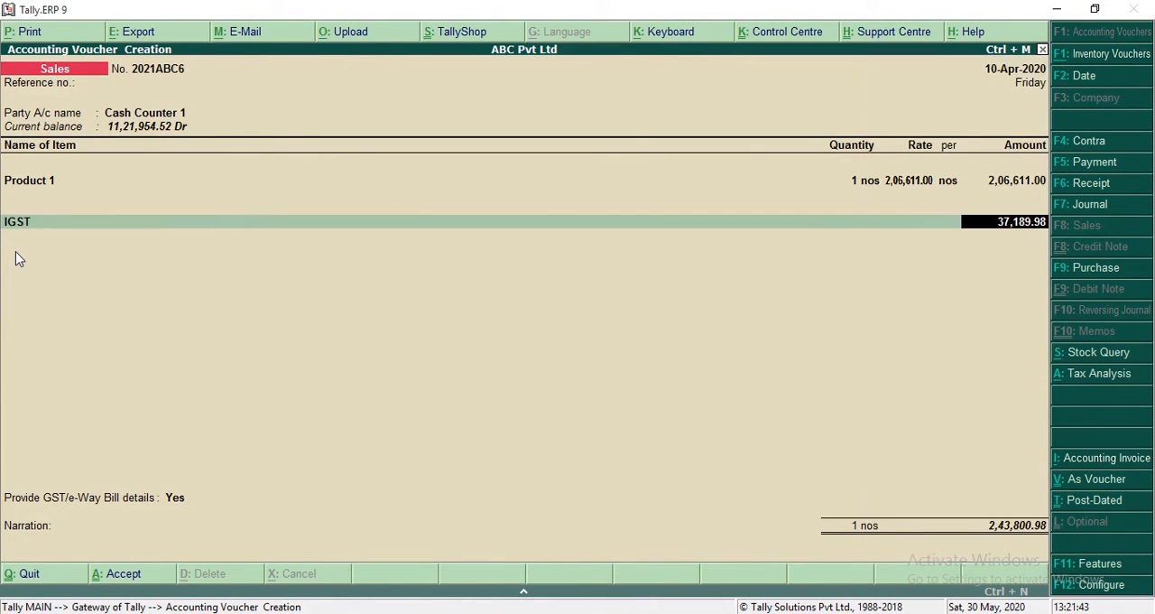
key(Return)
text(Ces)
key(Return)
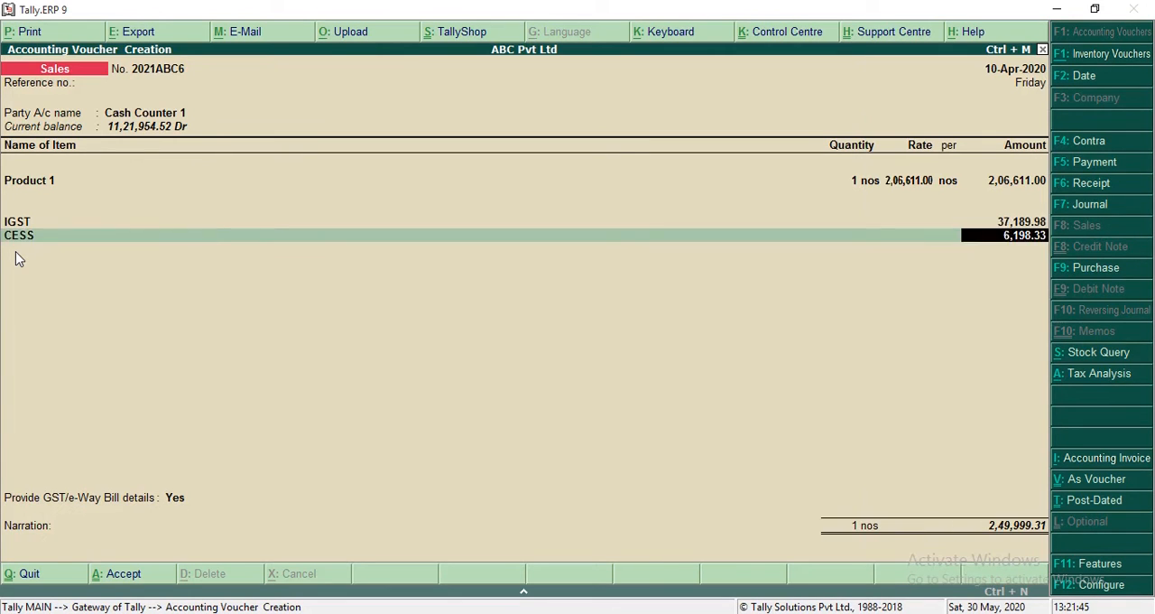
key(Return)
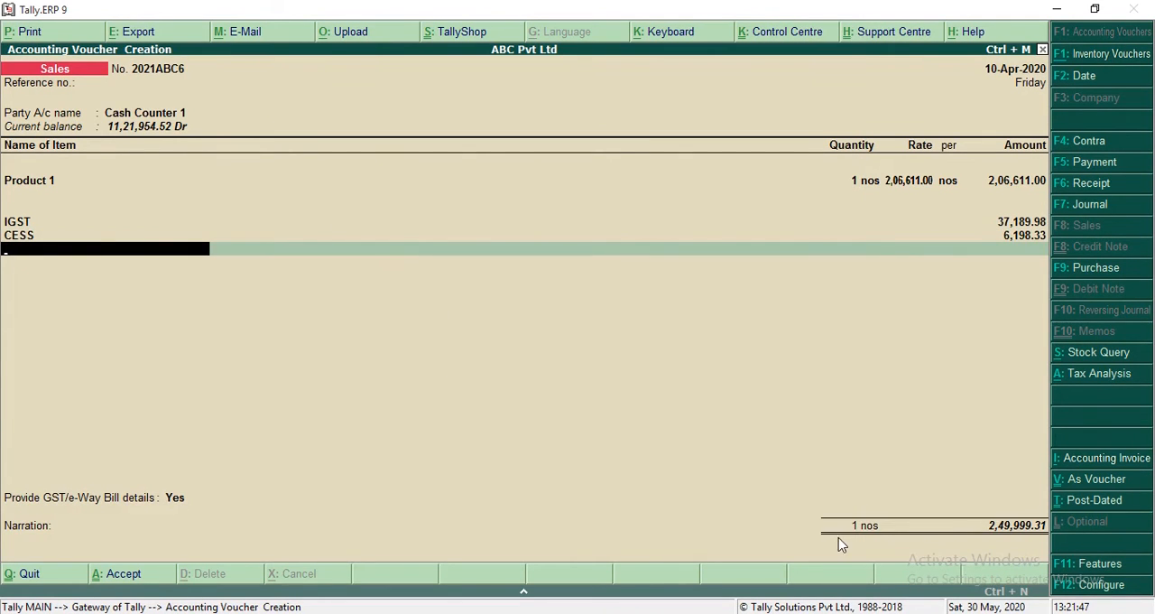
Step: Save the sales voucher with a blank narration and leave voucher creation
key(Return)
key(Down)
key(Return)
key(Return)
click(1011, 540)
key(Escape)
key(Return)
Step: Open the GSTR-1 returns summary and compare its B2C(Large) and B2C(Small) invoice rows
key(d)
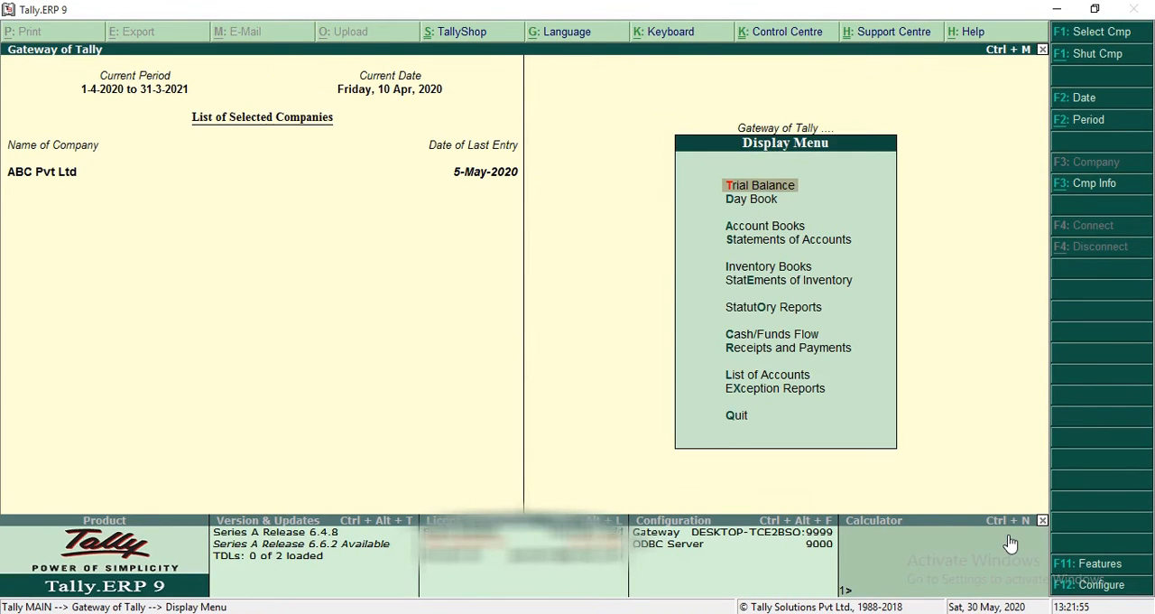
key(o)
key(g)
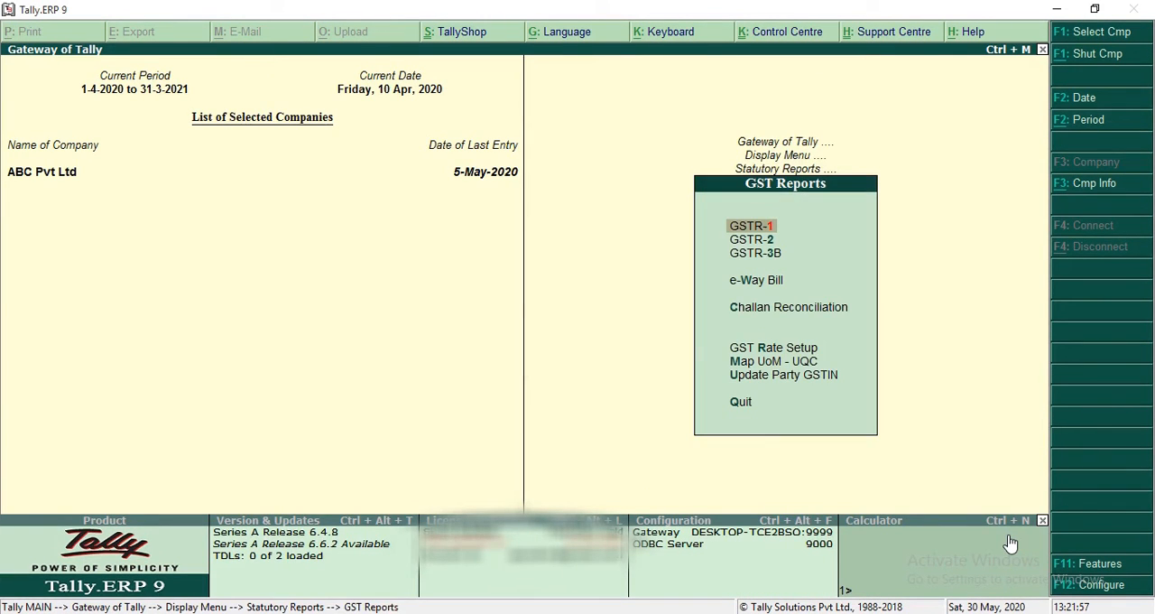
key(Return)
key(Down)
key(Down)
key(Down)
key(Down)
key(Down)
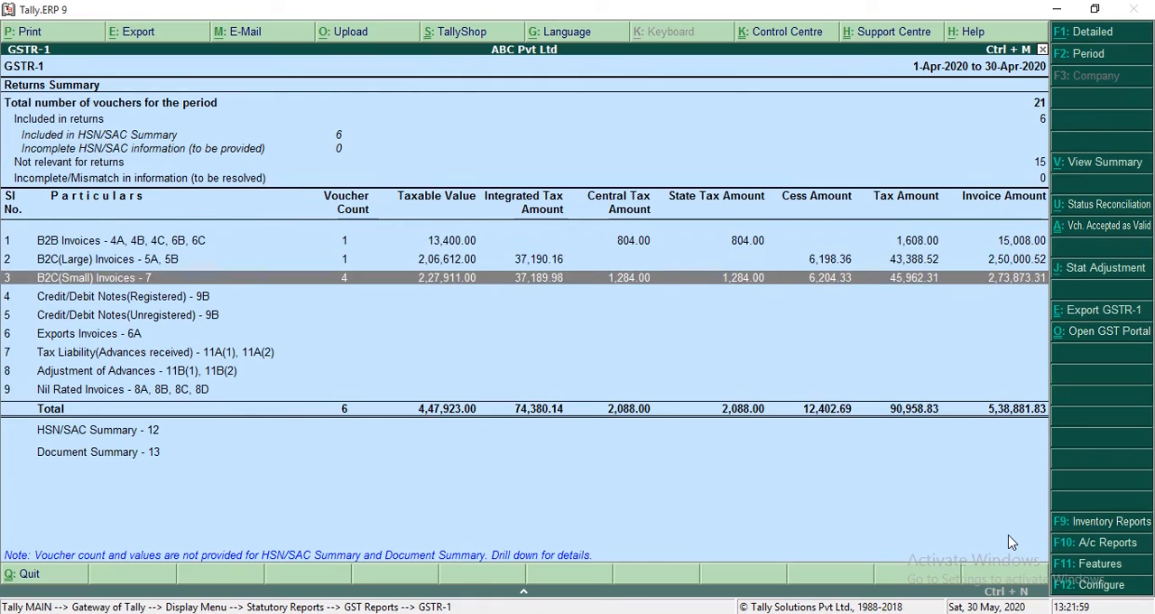
key(Up)
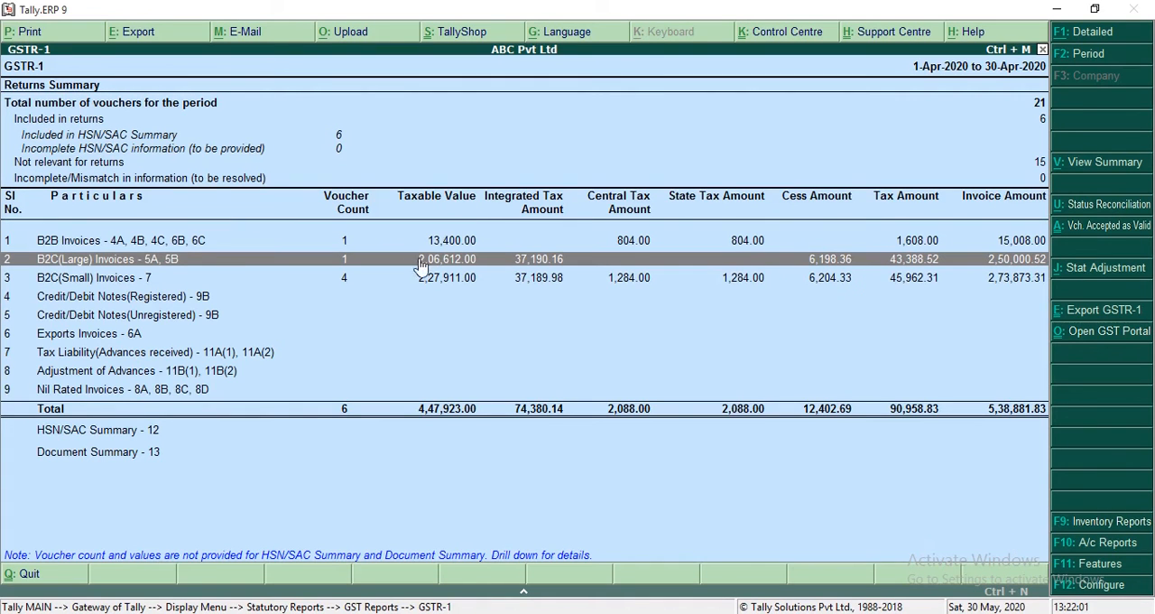
Step: Drill down from B2C(Small) Invoices through the Puducherry row to the list of underlying sales vouchers
key(Down)
key(Down)
key(Up)
key(Return)
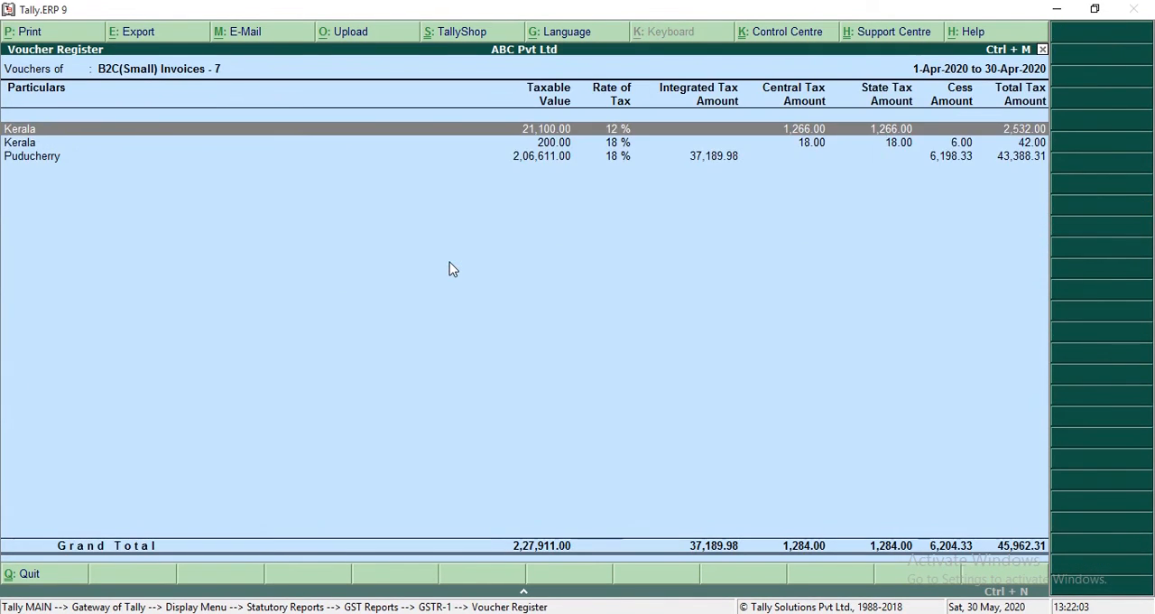
key(Down)
key(Down)
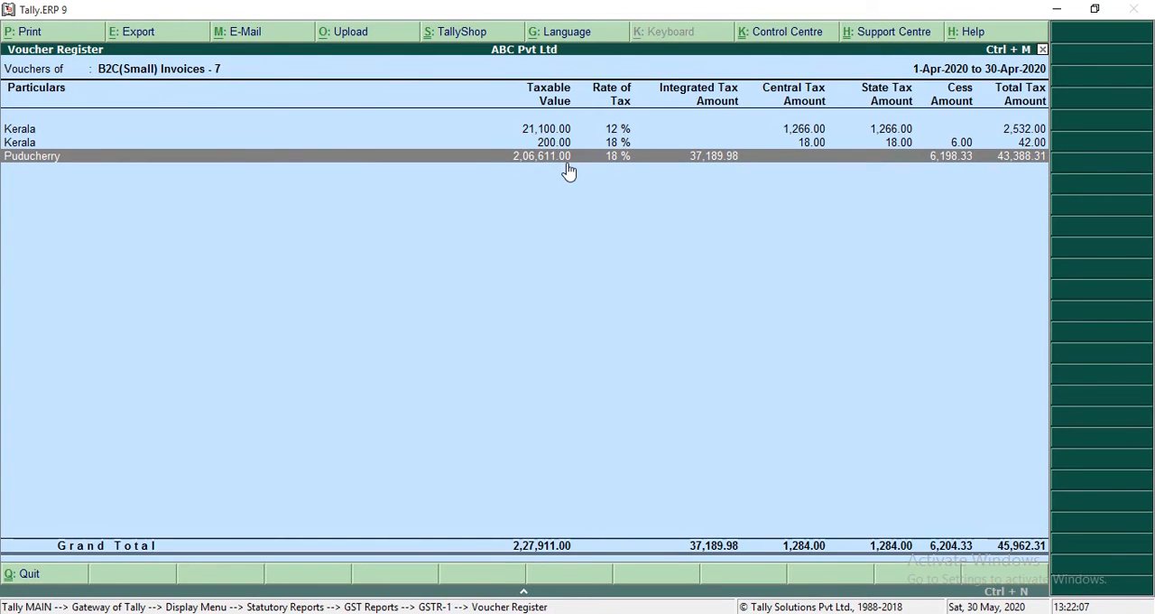
key(Return)
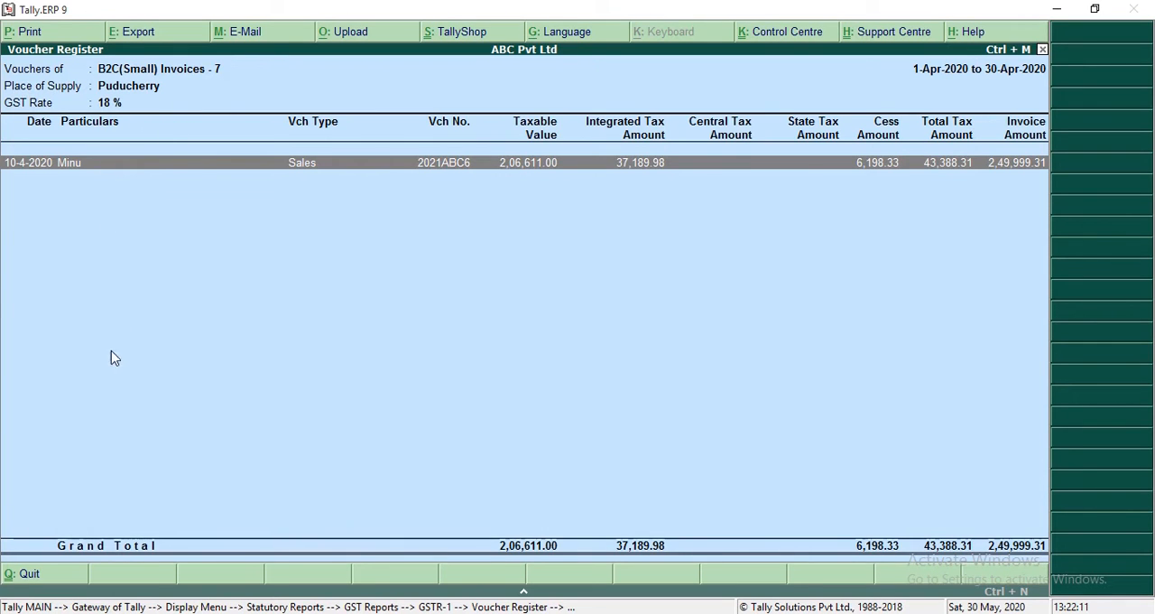
Step: Return to the GSTR-1 summary, drill down from B2B Invoices to the 6-Apr-2020 sales voucher, and quit that voucher
key(Escape)
key(Escape)
key(Down)
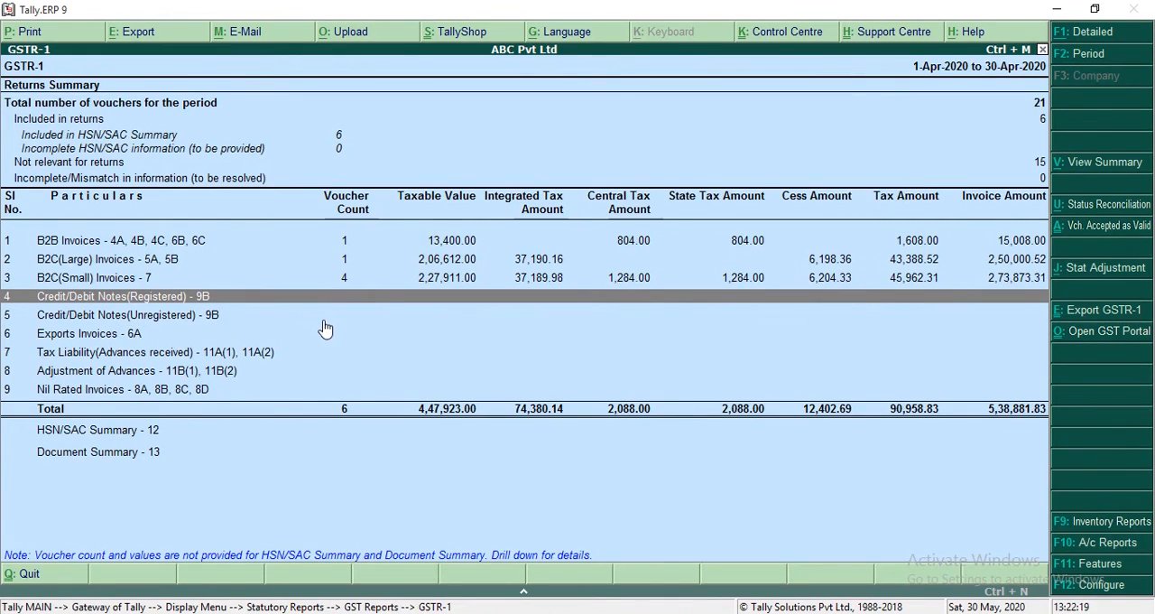
key(Up)
key(Up)
key(Up)
key(Return)
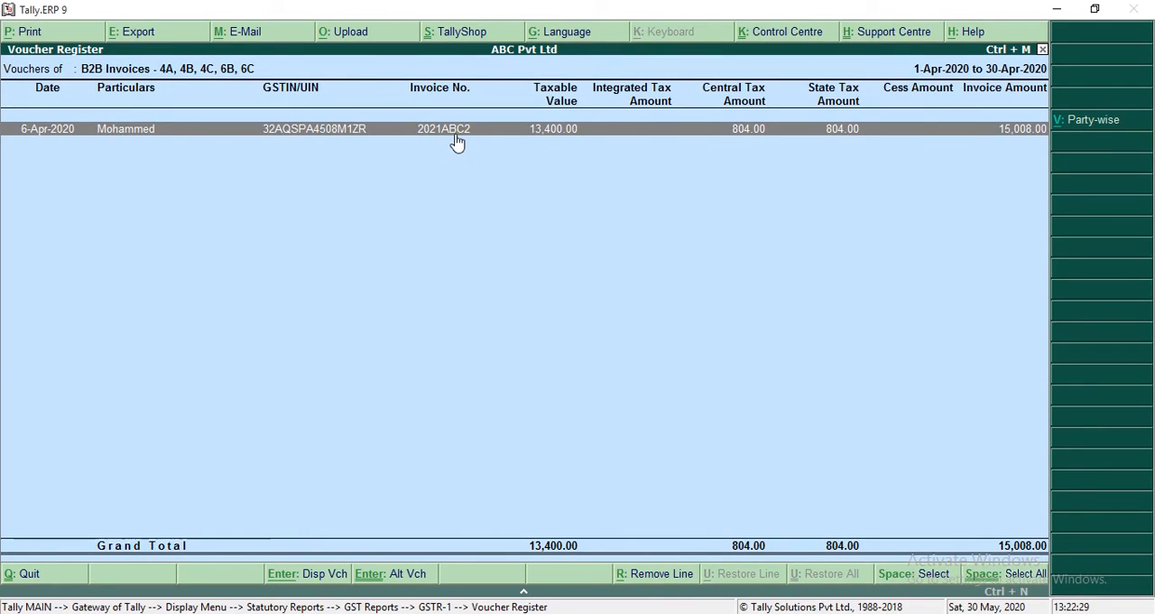
key(Return)
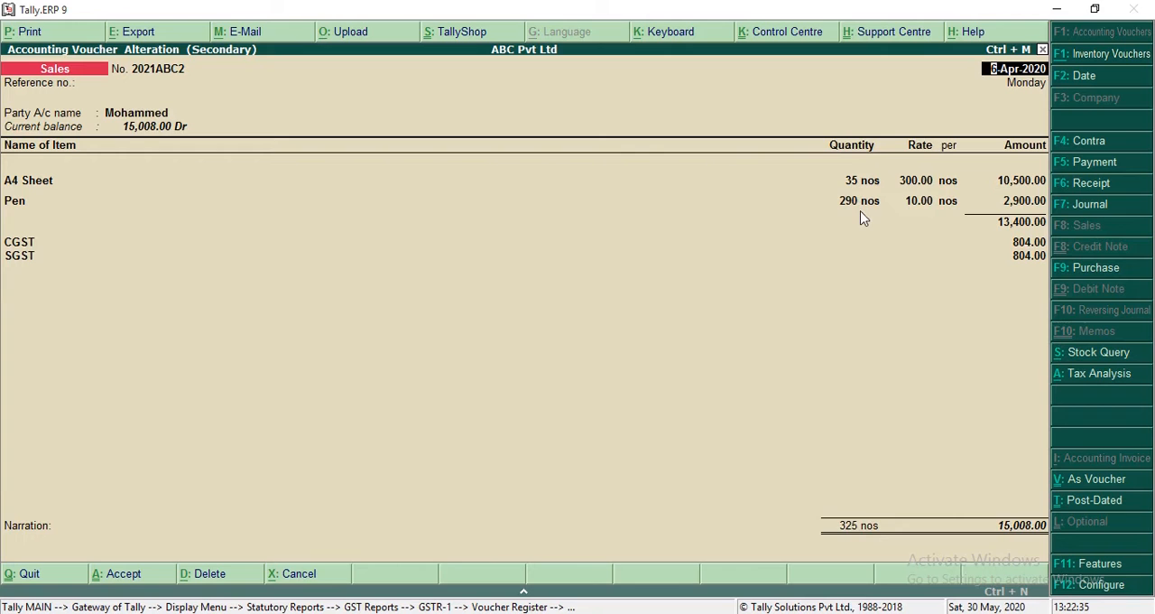
key(Escape)
key(Return)
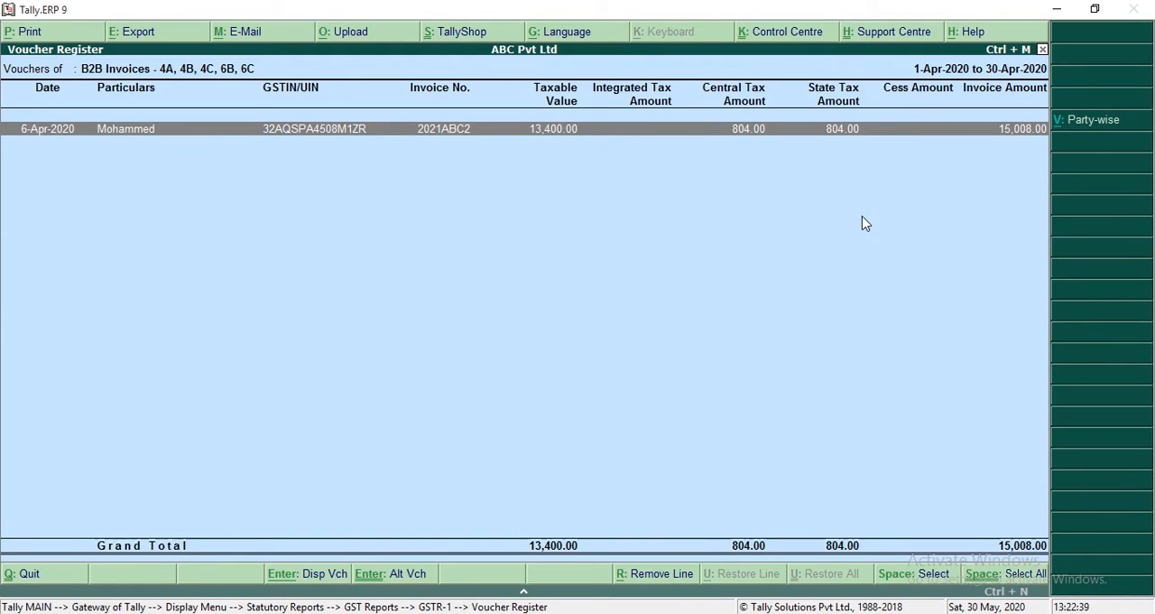
Step: Close the GSTR-1 reports, and open a blank sales voucher and quit it without saving
key(Escape)
key(Escape)
key(Escape)
key(Escape)
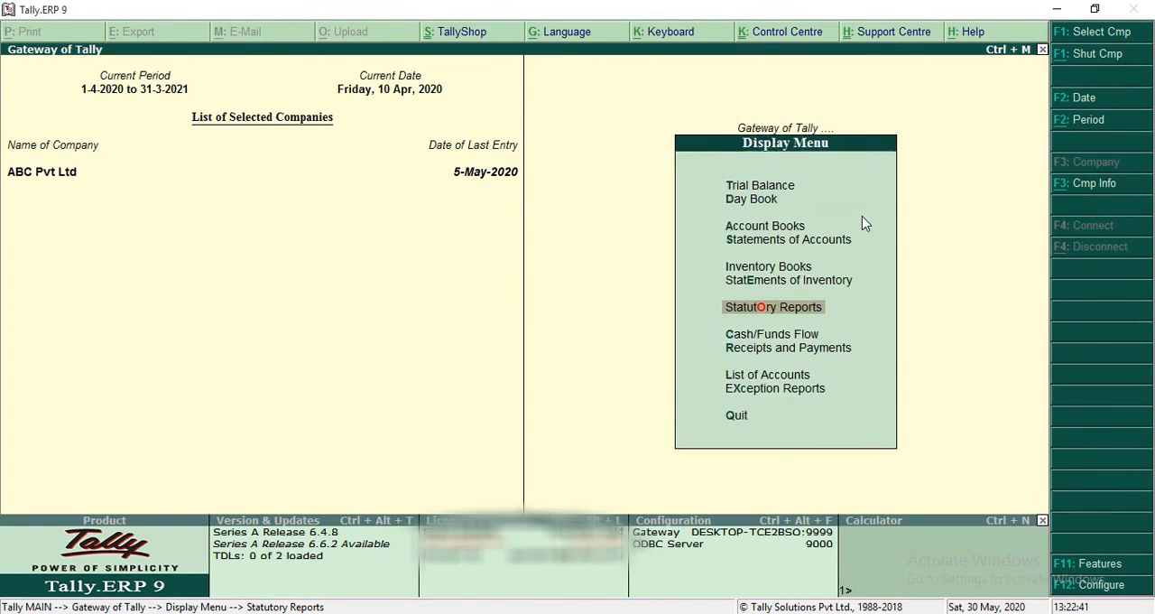
key(Escape)
key(v)
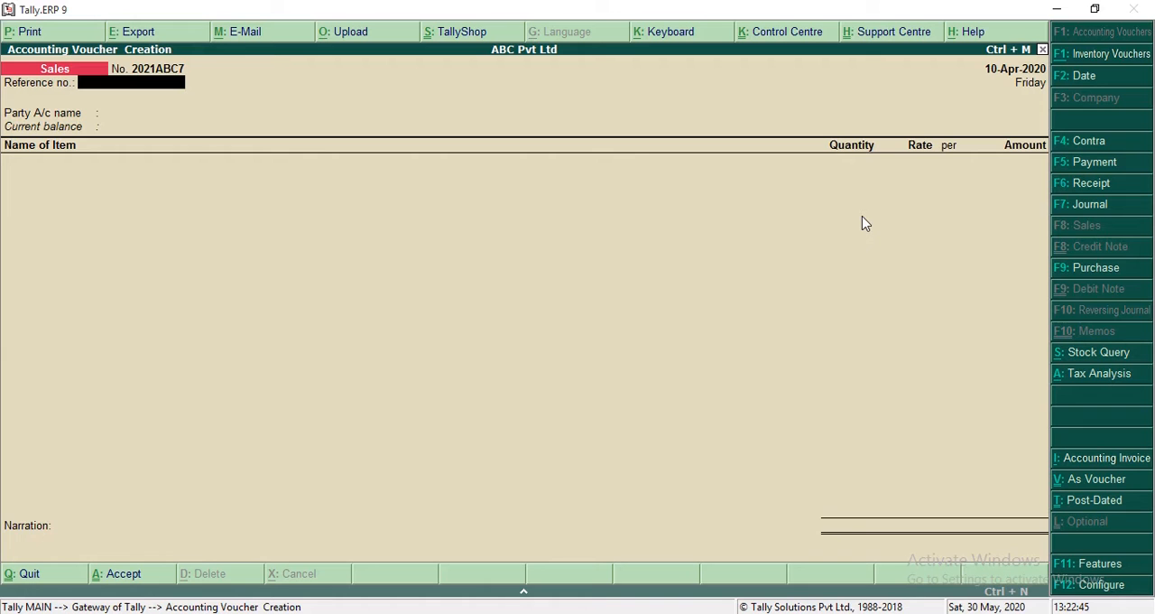
key(Escape)
Step: Reopen GSTR-1, drill down through the party-wise B2B Invoices to the party's voucher list, and close the reports
key(d)
key(Return)
key(Return)
key(Return)
key(Down)
key(Down)
key(Down)
key(Up)
key(Return)
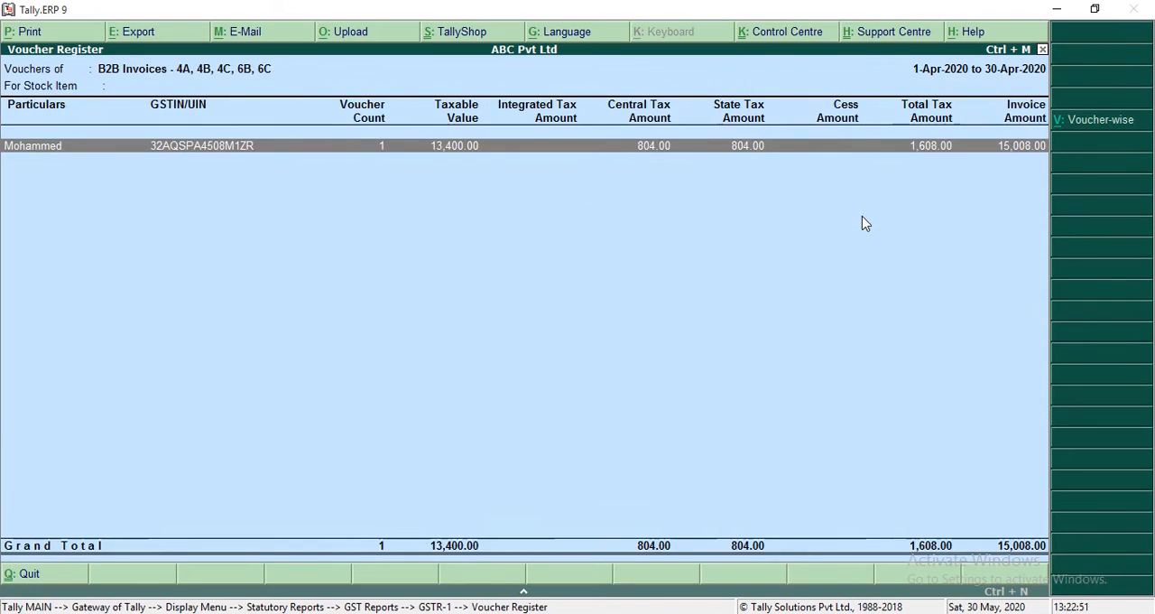
key(Return)
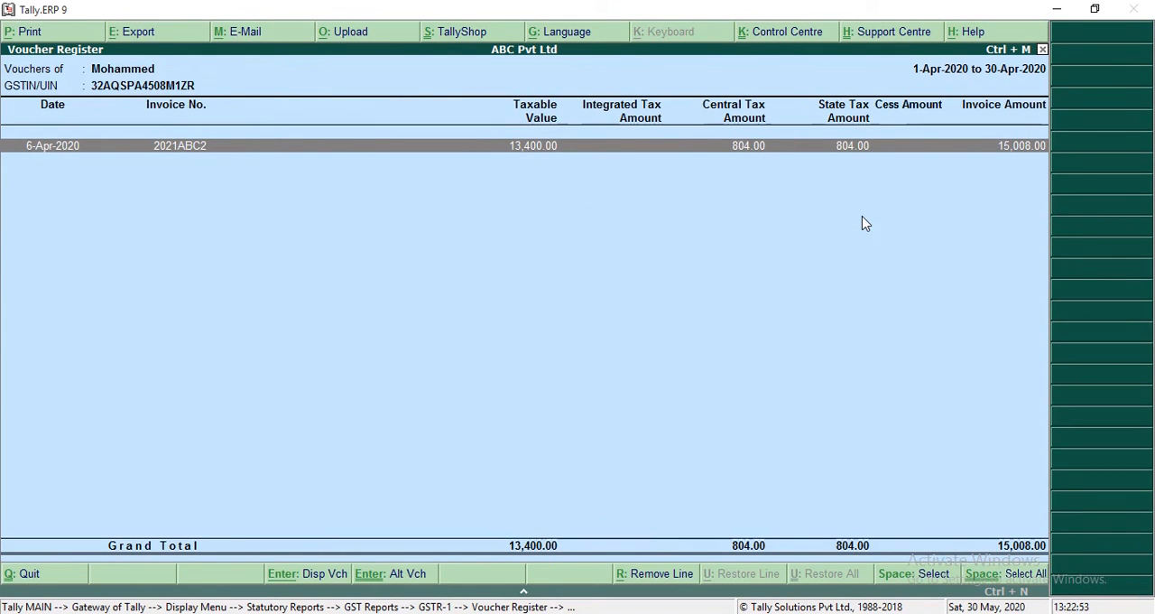
key(Escape)
key(Escape)
key(Escape)
key(Escape)
key(Escape)
key(Escape)
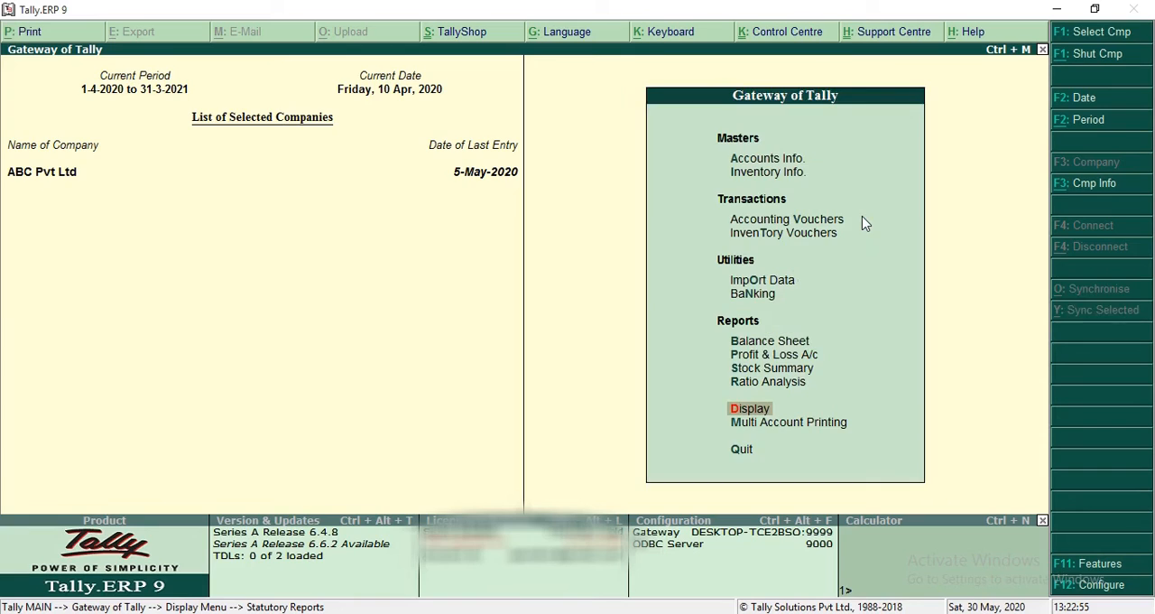
Step: Open voucher entry and enable debit and credit notes, both recorded in invoice mode, in the company's accounting features
key(v)
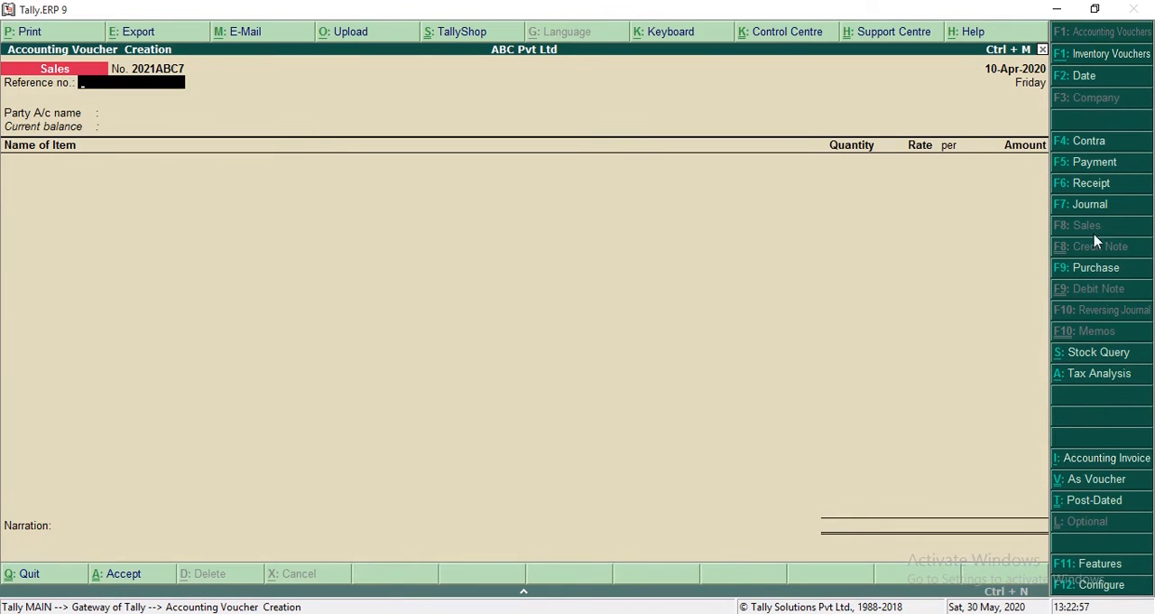
click(1092, 569)
key(Return)
key(Return)
key(Return)
key(Return)
key(Return)
key(Return)
key(Return)
text(y)
key(Return)
key(Return)
key(Up)
text(y)
key(Return)
key(Return)
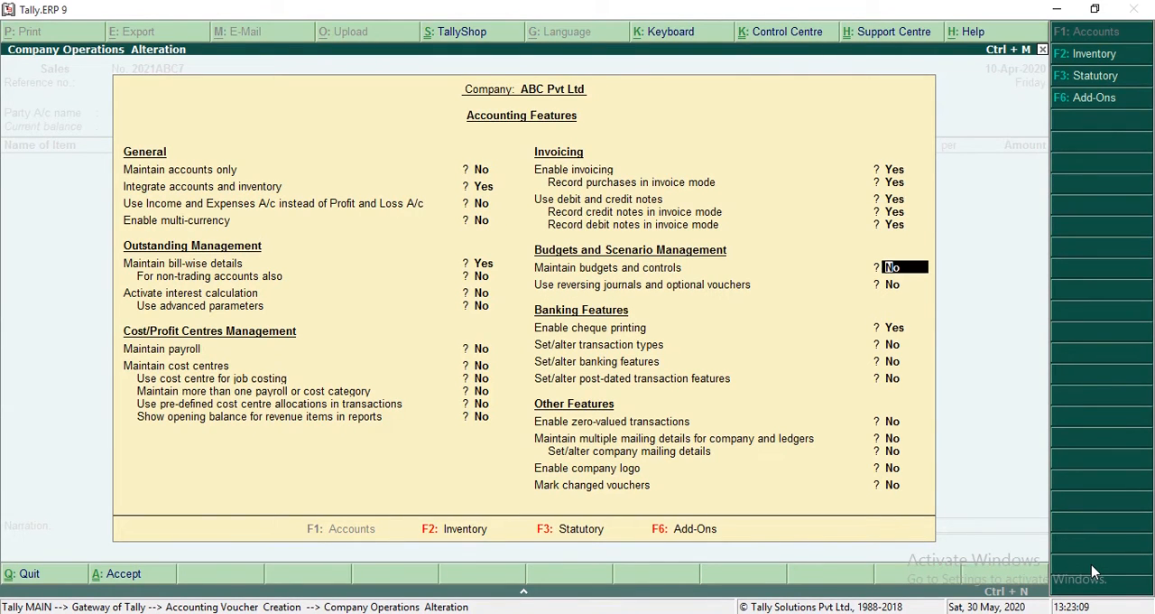
key(ctrl+a)
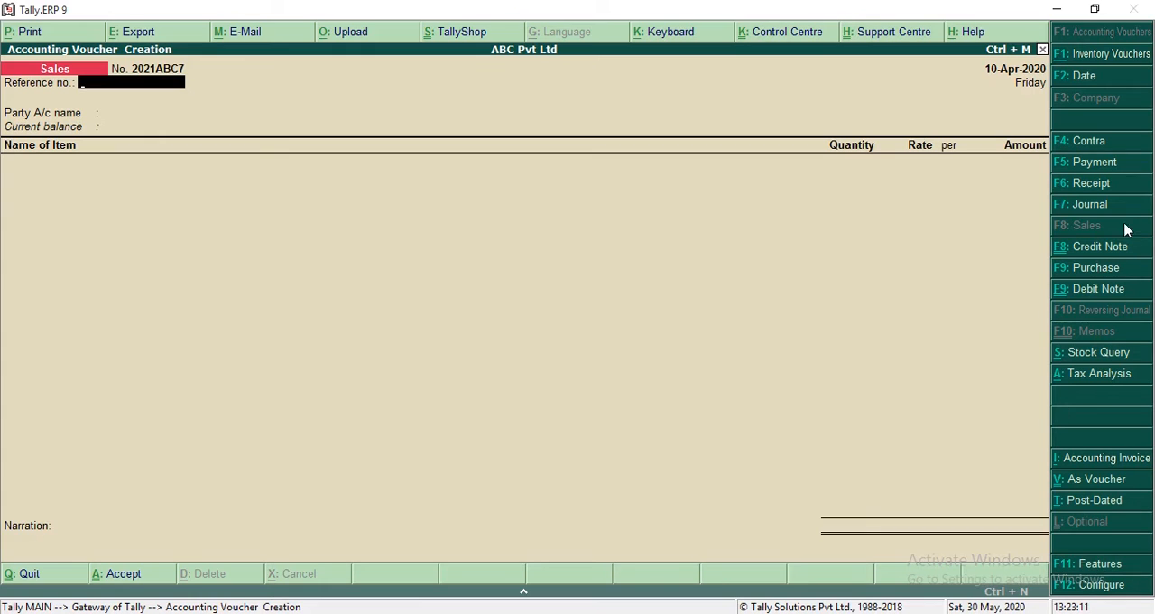
Step: Start a credit note against original invoice 2021ABC2 dated 6-Apr-2020, with that invoice's registered customer as the party
click(1103, 251)
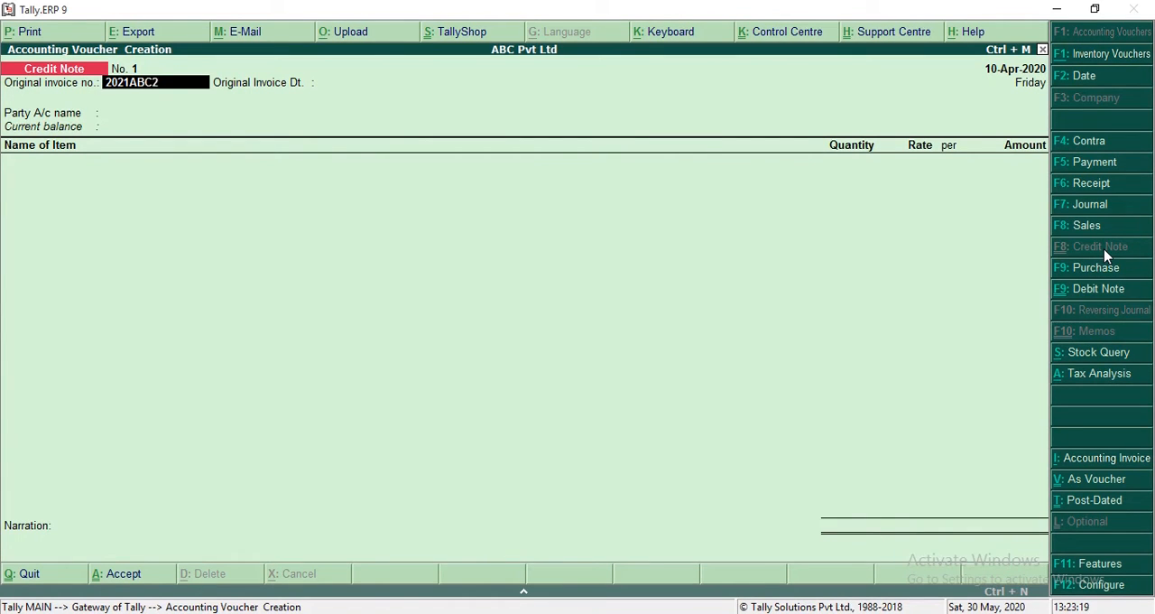
key(Return)
text(6)
key(Return)
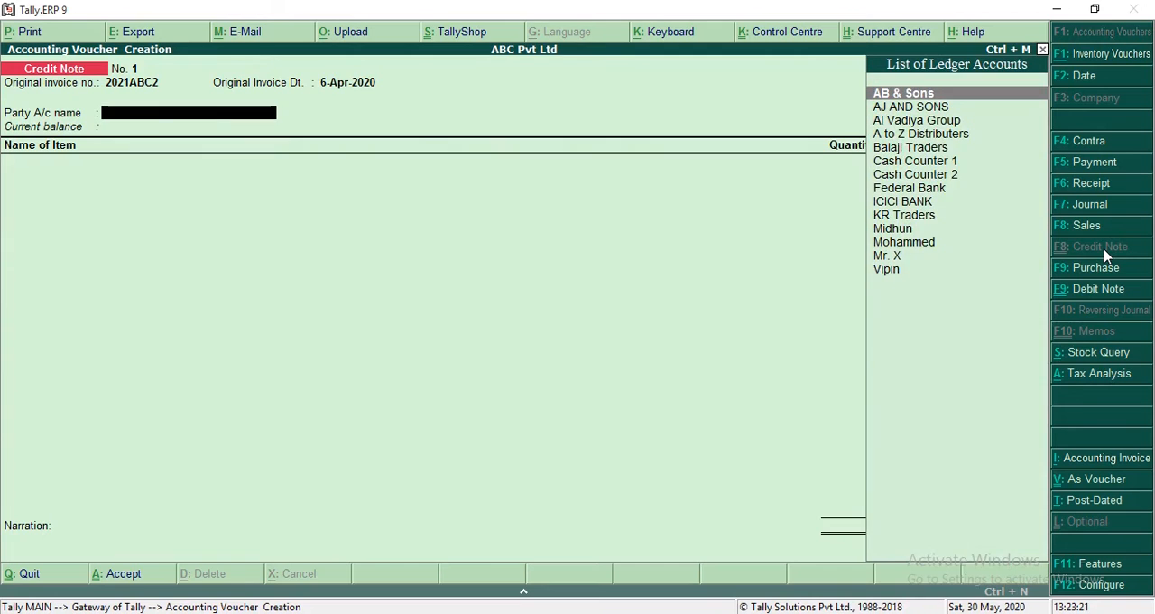
text(M,)
key(Down)
key(Up)
key(Return)
key(ctrl+a)
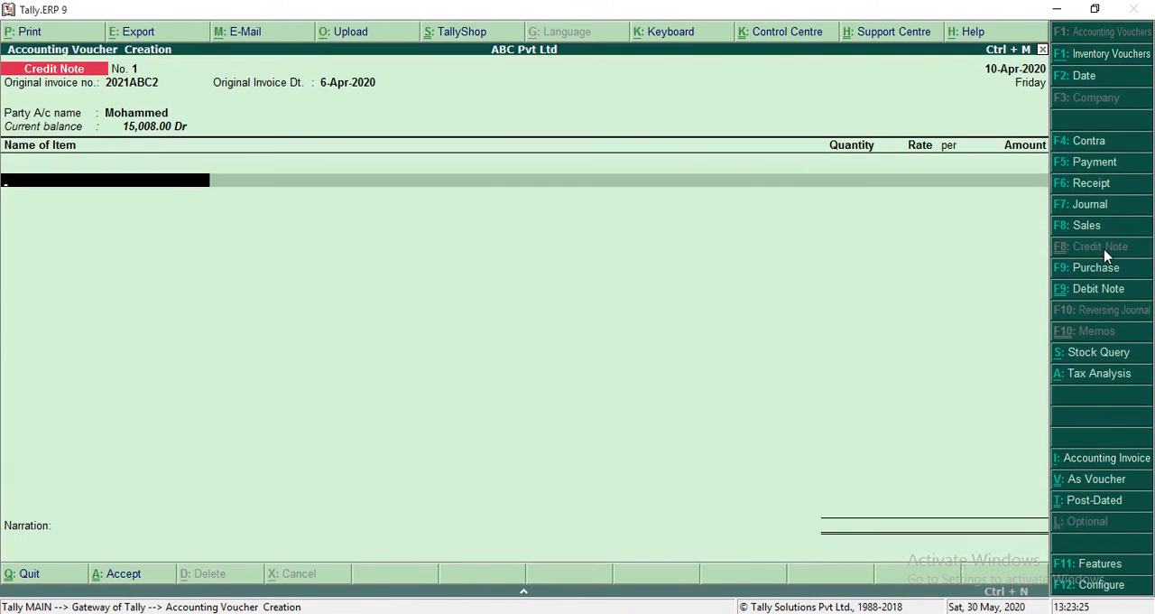
Step: Add the item Pen to the credit note with 10 nos at a rate of 10.00
text(PE)
key(Return)
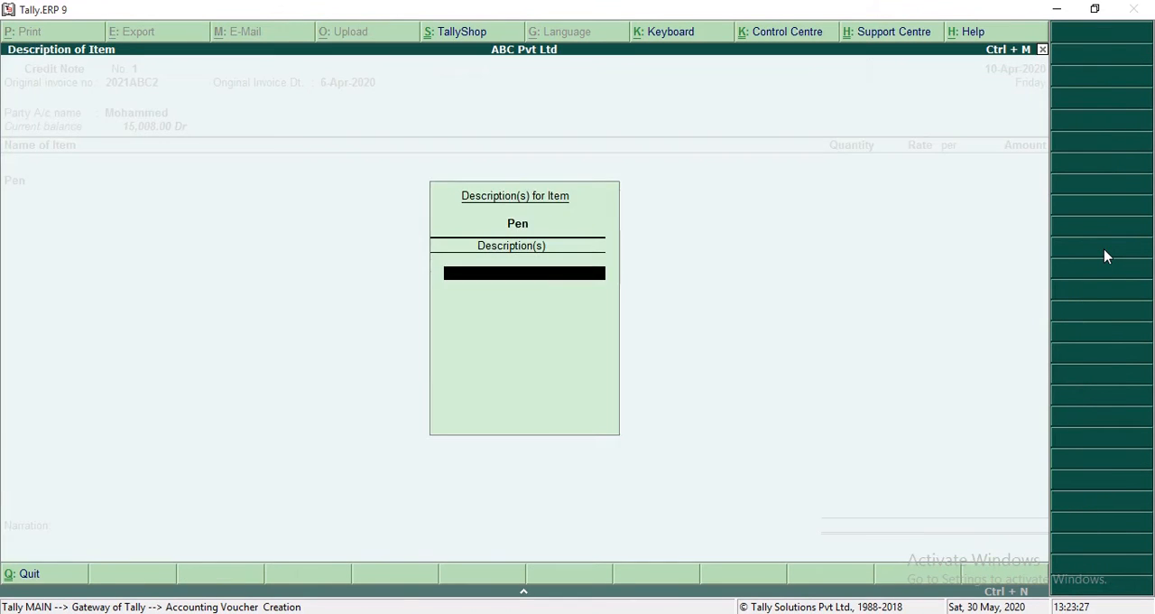
key(Return)
key(Return)
key(Return)
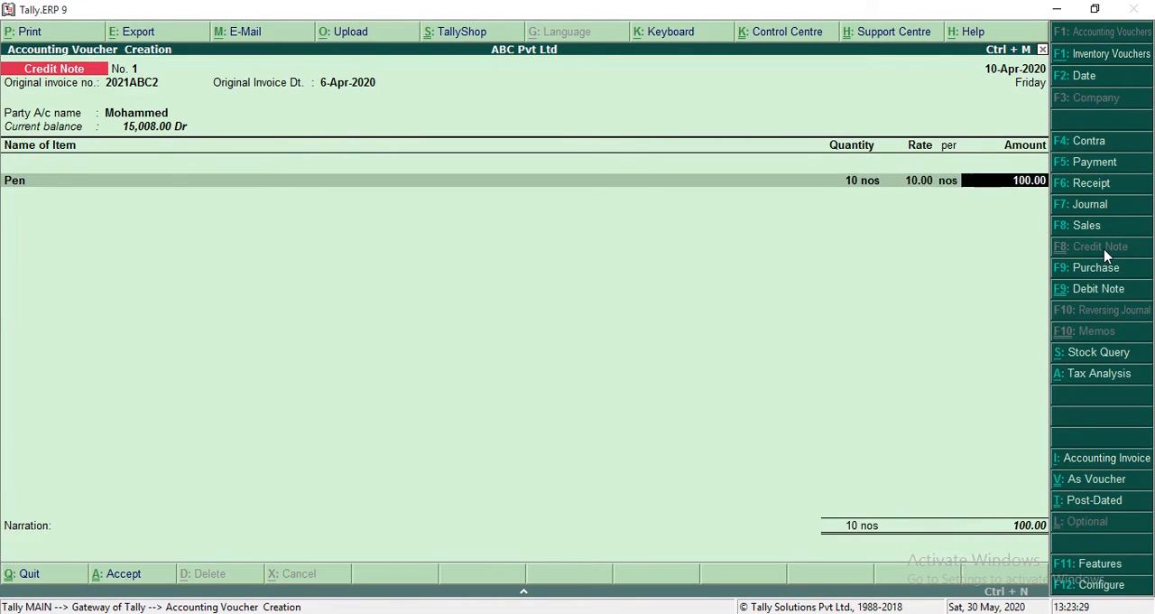
key(Return)
Step: Add the item A4 Sheet with 5 nos at a rate of 300.00 and end the item list
key(Return)
text(A)
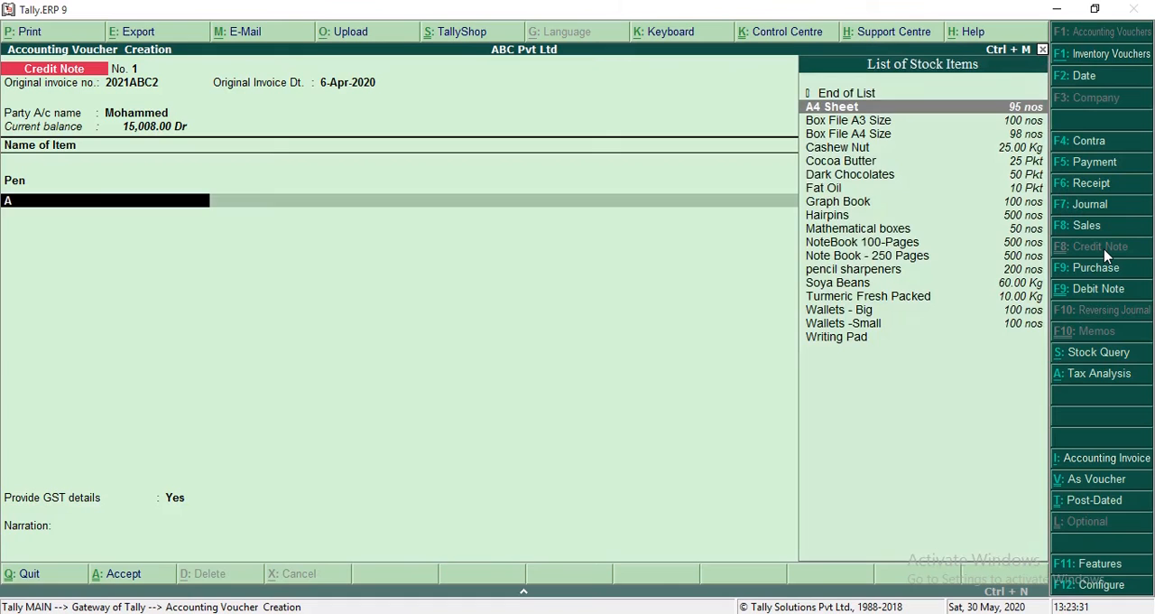
text(4)
key(Return)
key(Return)
key(Return)
key(Return)
key(Return)
key(Return)
key(Return)
key(Return)
Step: Add the CGST and SGST ledgers to the credit note
key(Return)
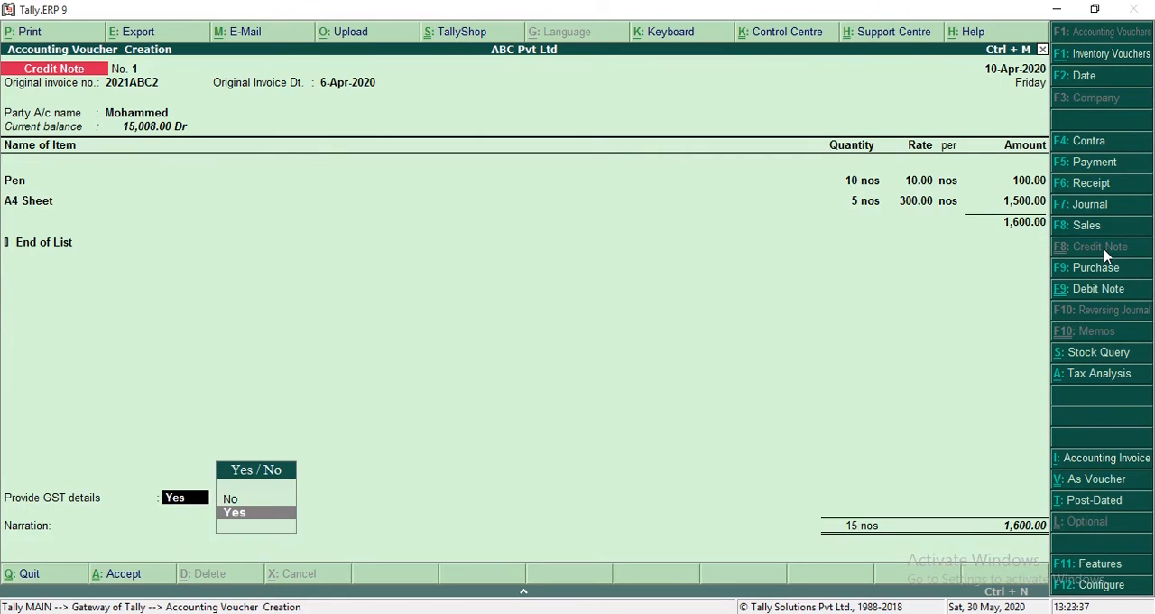
key(Return)
text(CGST)
key(Return)
key(Return)
text(SGST)
key(Return)
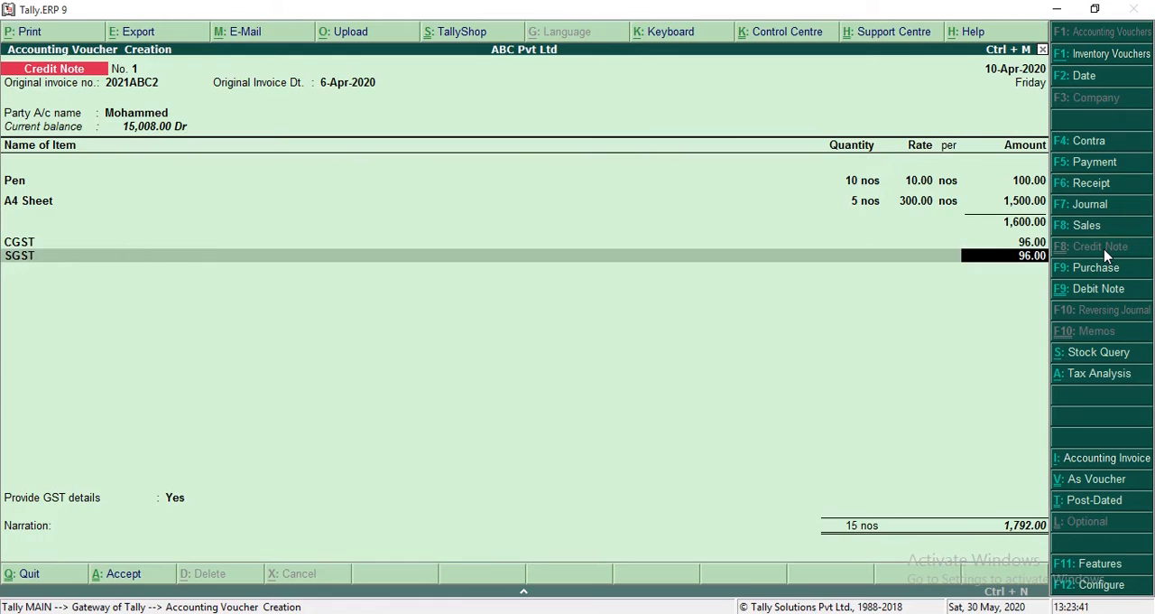
key(Return)
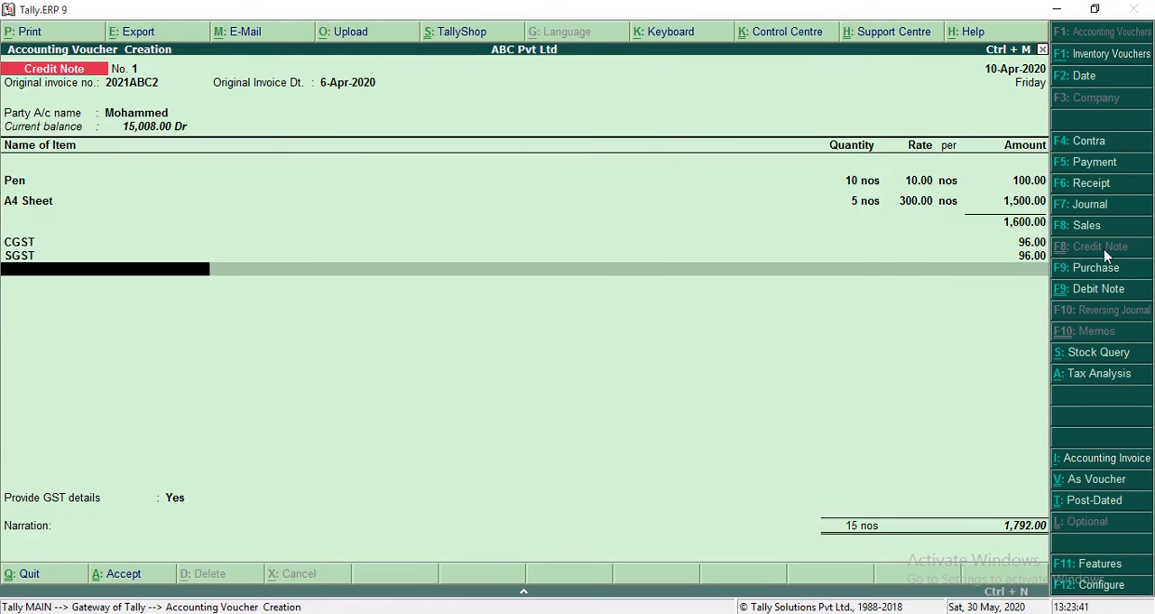
Step: Check the credit note's tax analysis in detailed view for the item-wise central and state tax
click(1112, 381)
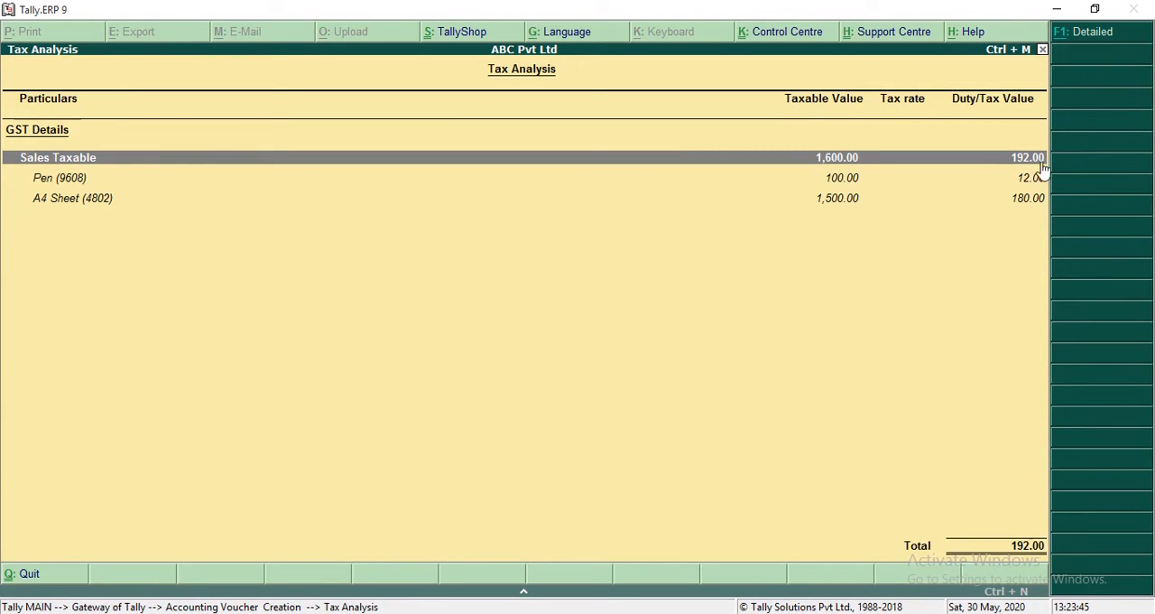
click(1108, 37)
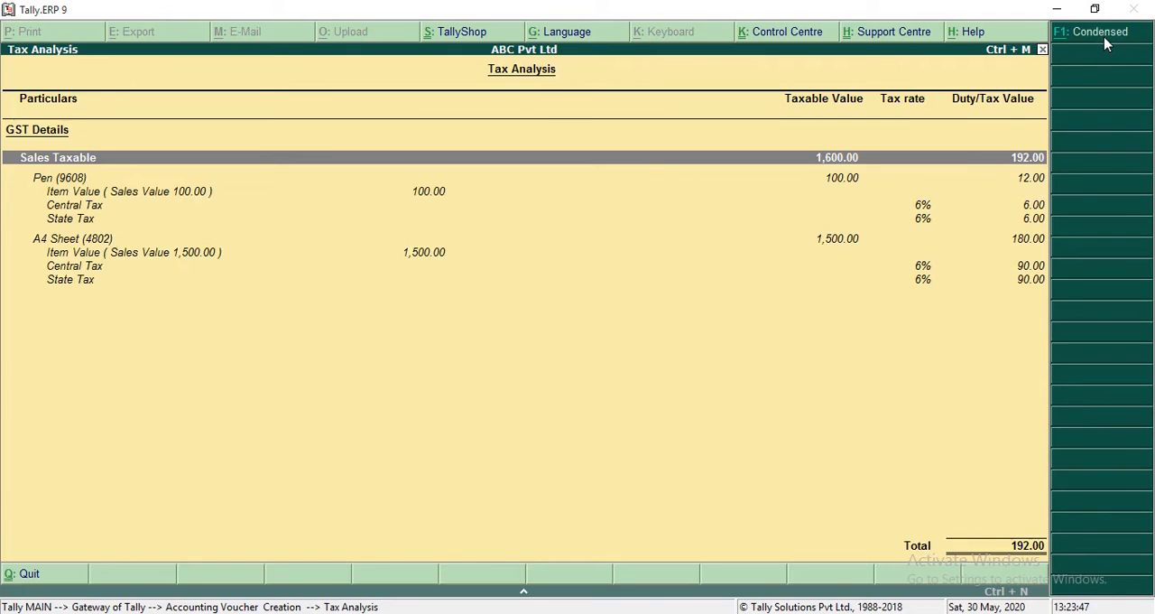
key(Escape)
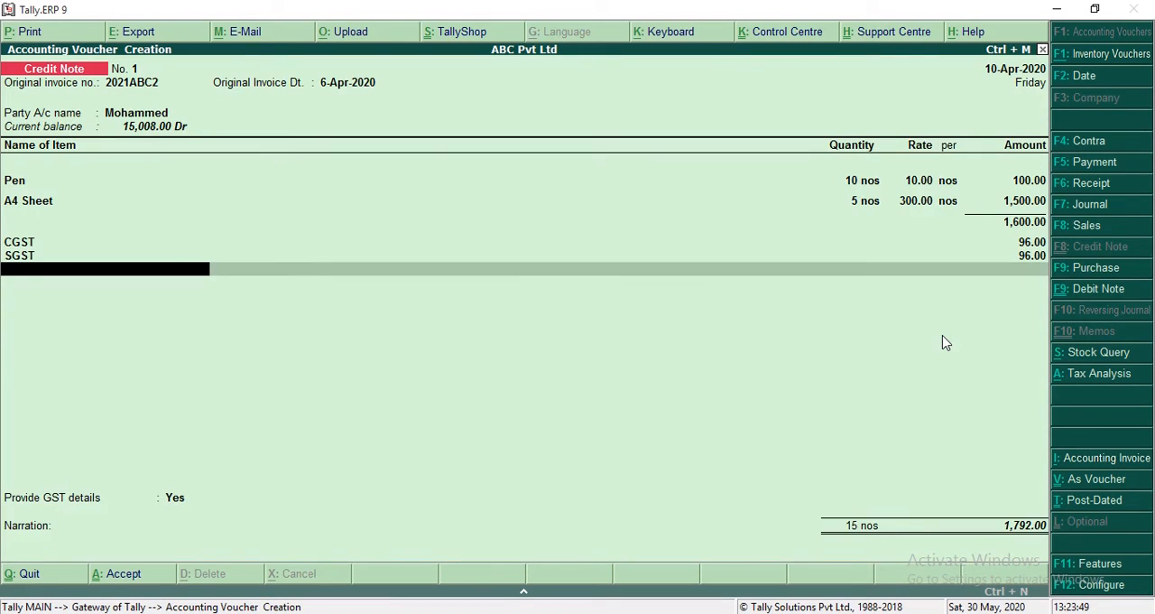
Step: Set the credit note's GST details option to No, save the voucher, and leave voucher entry
key(Return)
key(Up)
key(Return)
key(Return)
key(Return)
key(Return)
key(Return)
key(Return)
key(Return)
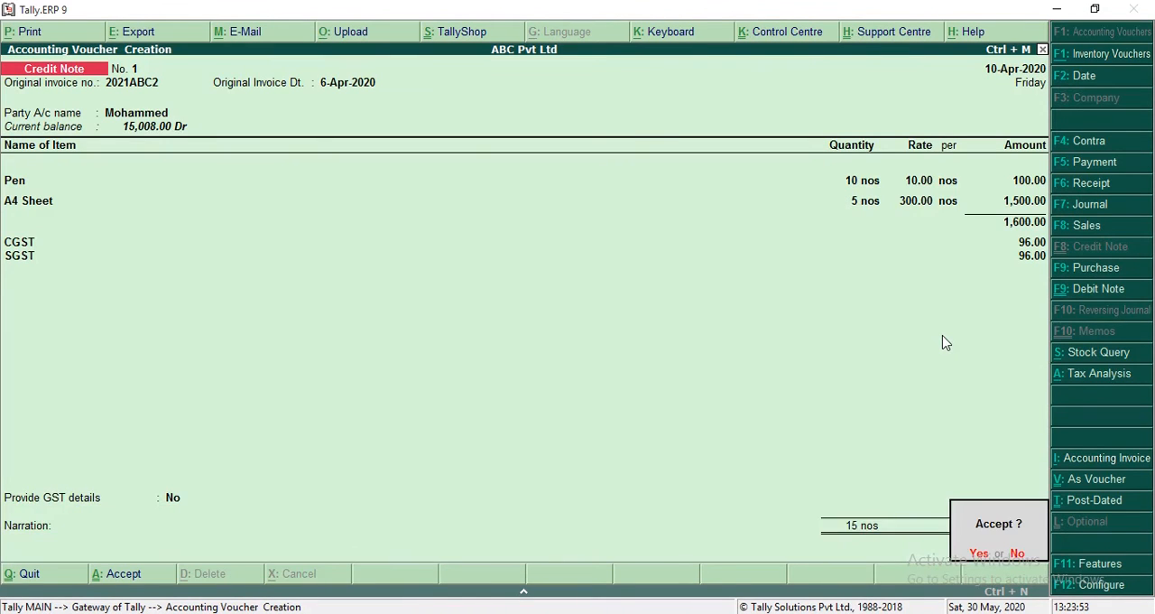
Step: Open GSTR-1 and drill down into Credit/Debit Notes(Registered) to examine the credit note
key(Return)
key(Escape)
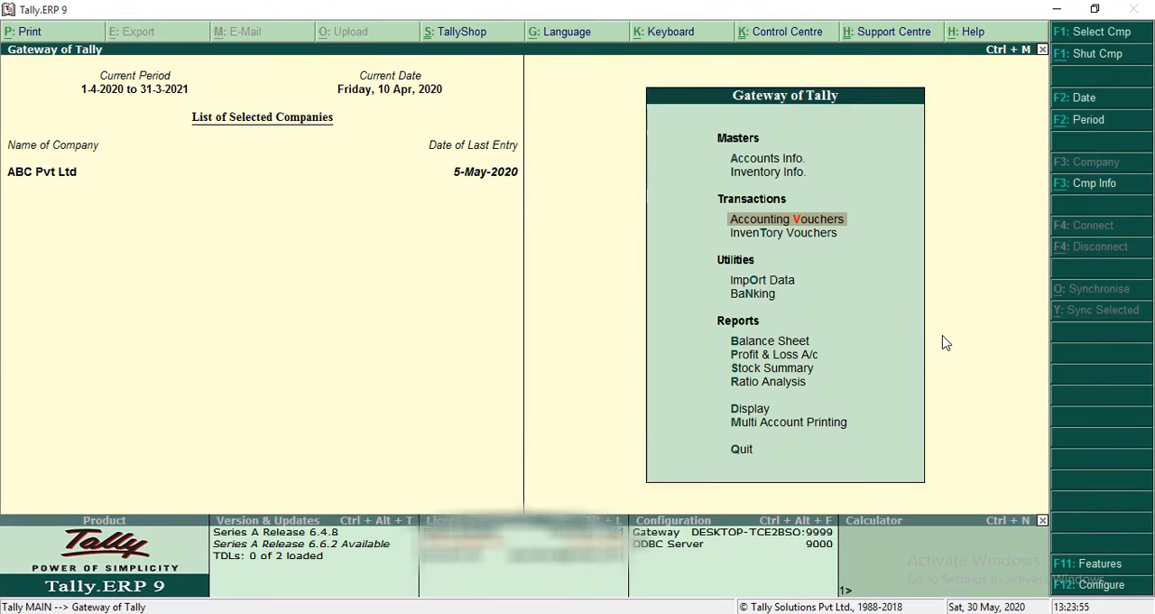
key(d)
key(o)
key(Return)
key(Return)
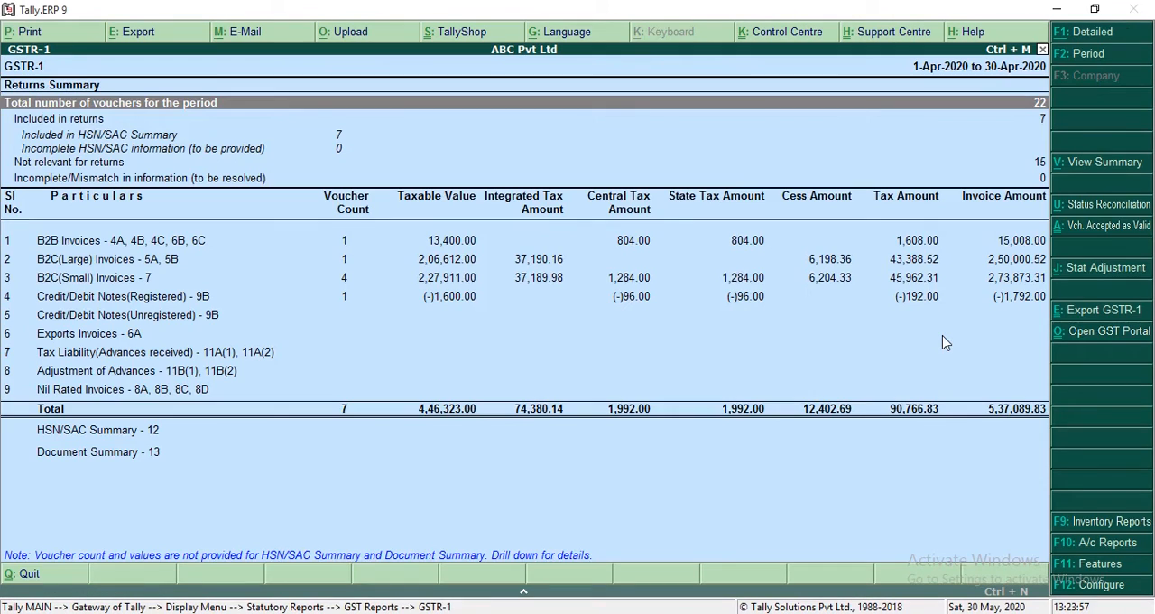
key(Down)
key(Down)
key(Down)
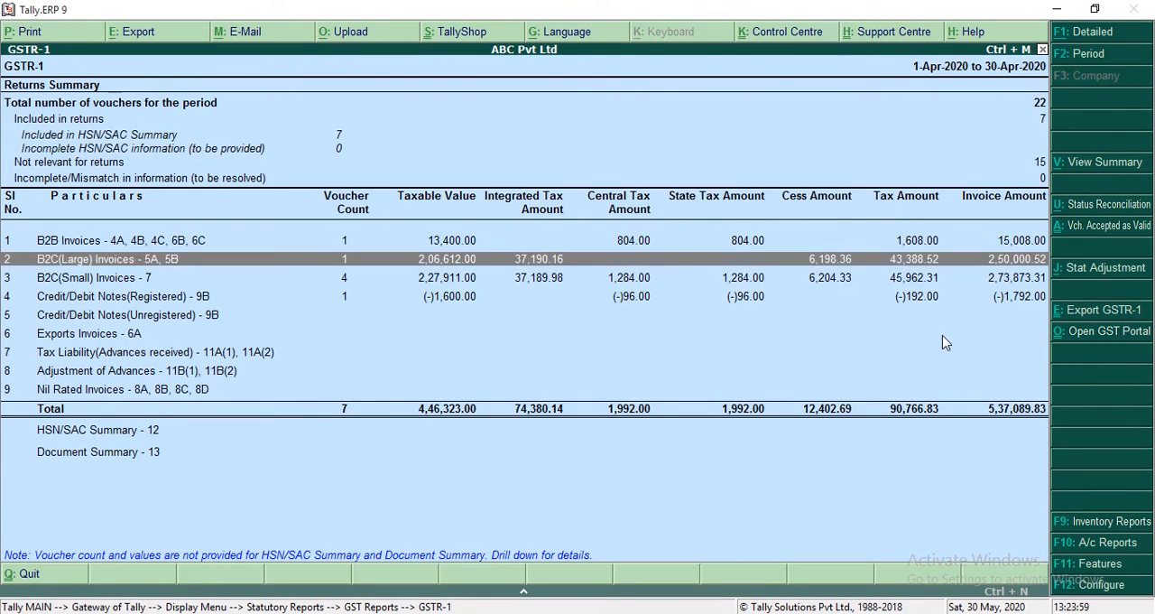
key(Down)
key(Down)
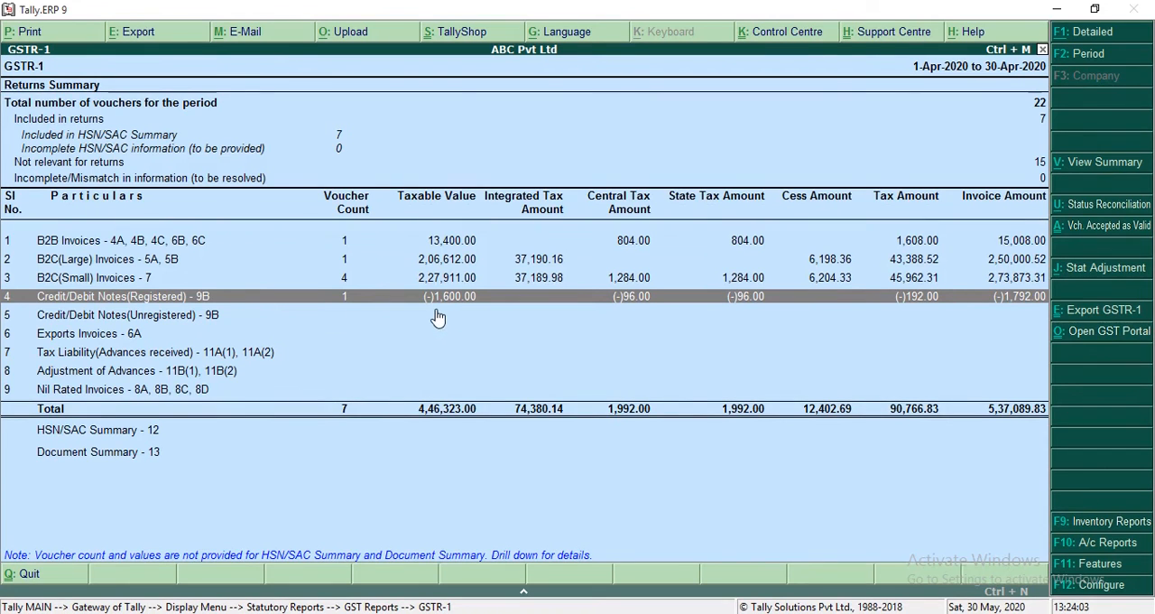
key(Return)
key(Return)
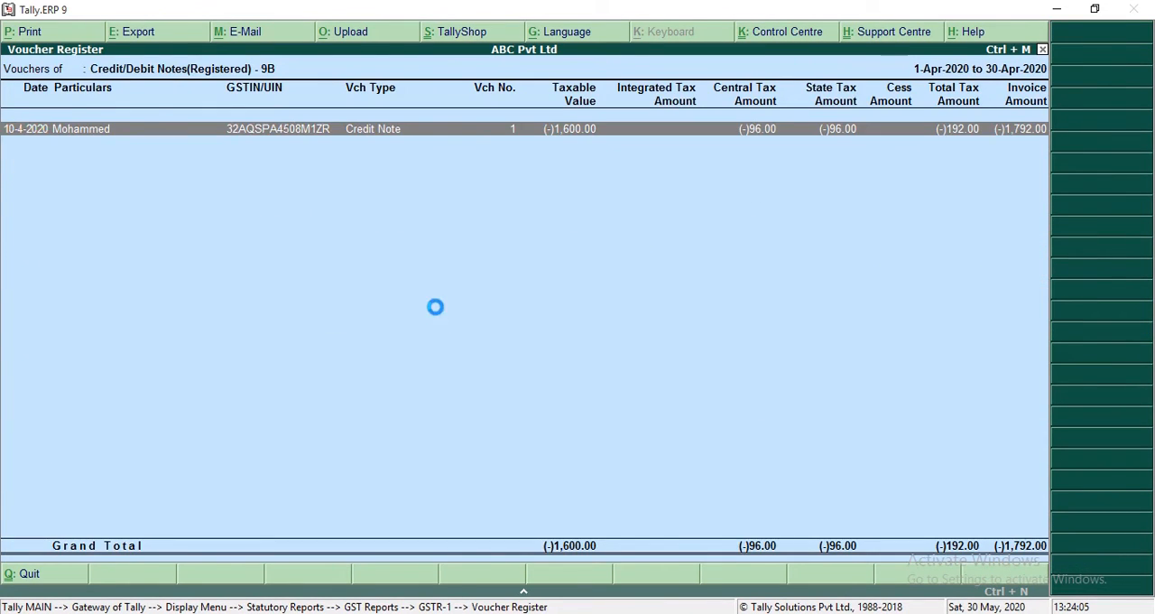
Step: Return to the GSTR-1 summary and drill down from B2C(Large) Invoices to the underlying sales voucher
key(Escape)
key(Escape)
click(344, 320)
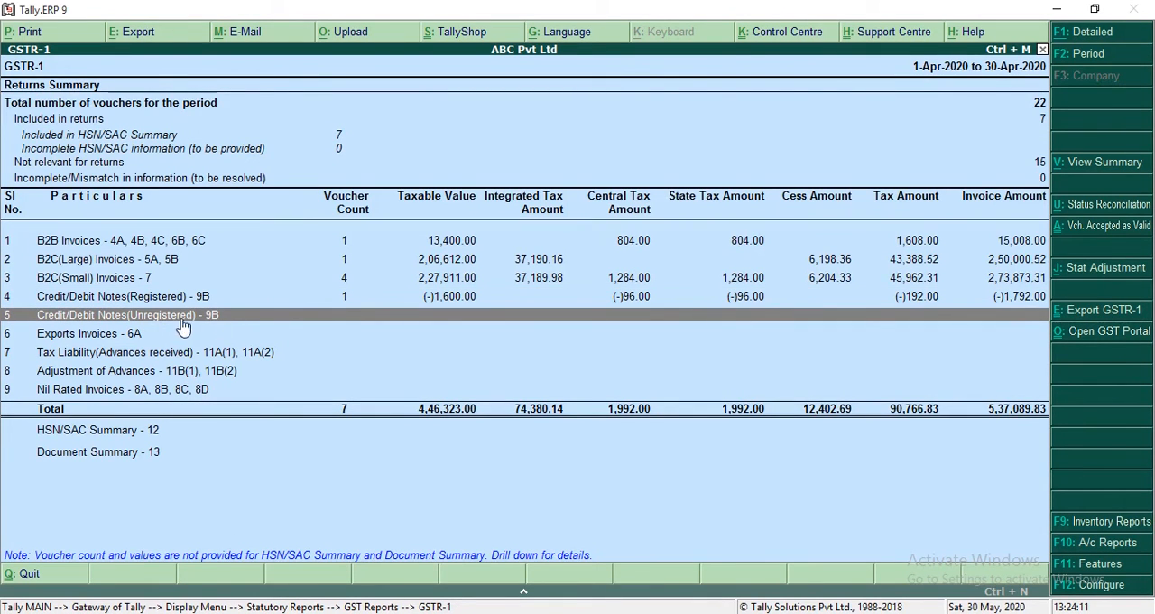
key(Up)
key(Up)
key(Up)
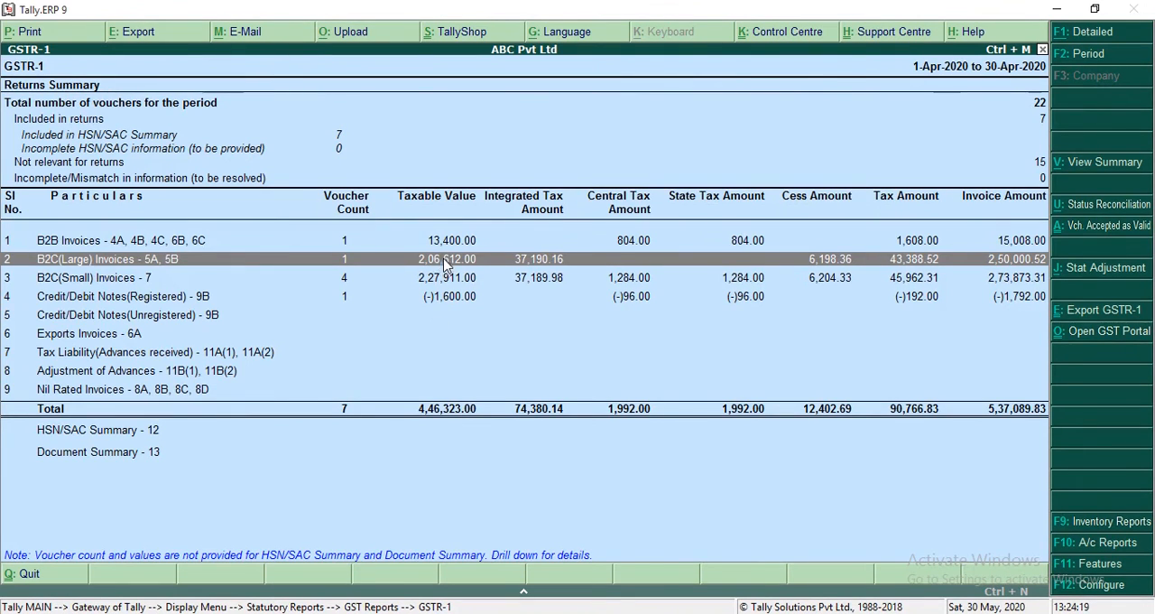
key(Return)
Step: Set Product 1's quantity to 2 nos and its amount to 2,06,612 in the B2C(Large) sales voucher, and save it
key(Return)
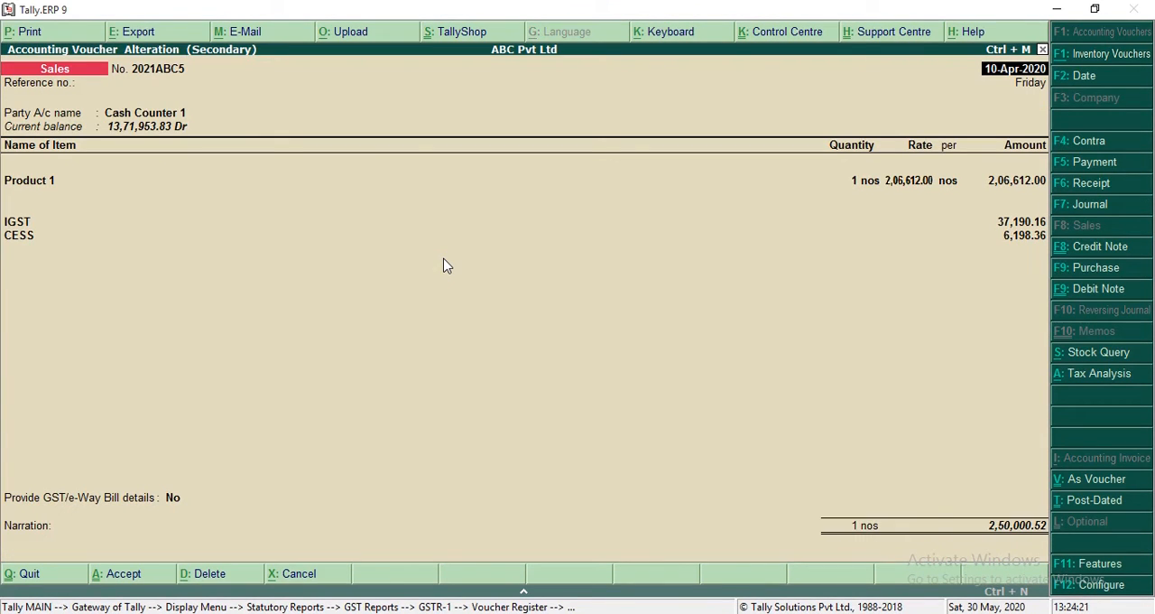
key(Return)
key(Return)
key(Return)
key(Return)
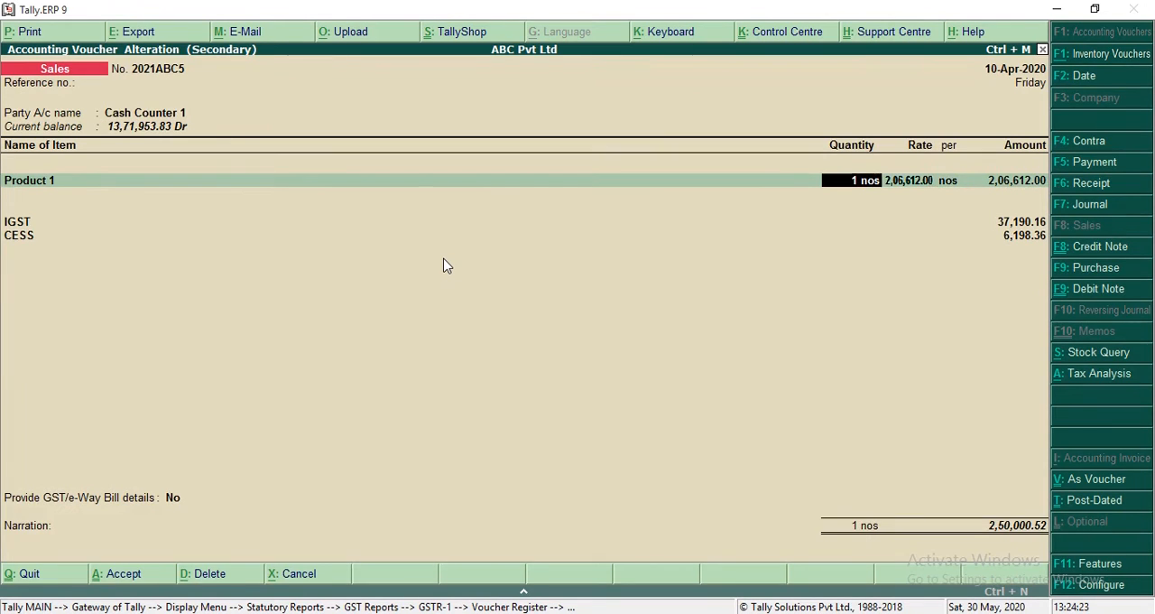
text(2)
key(Return)
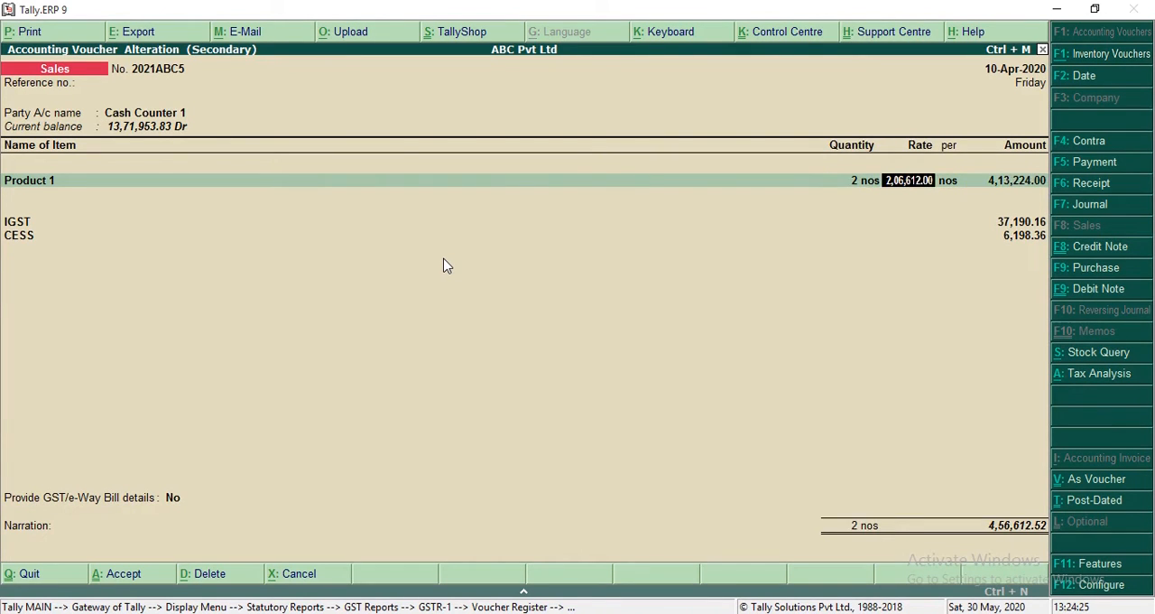
key(Return)
text(2)
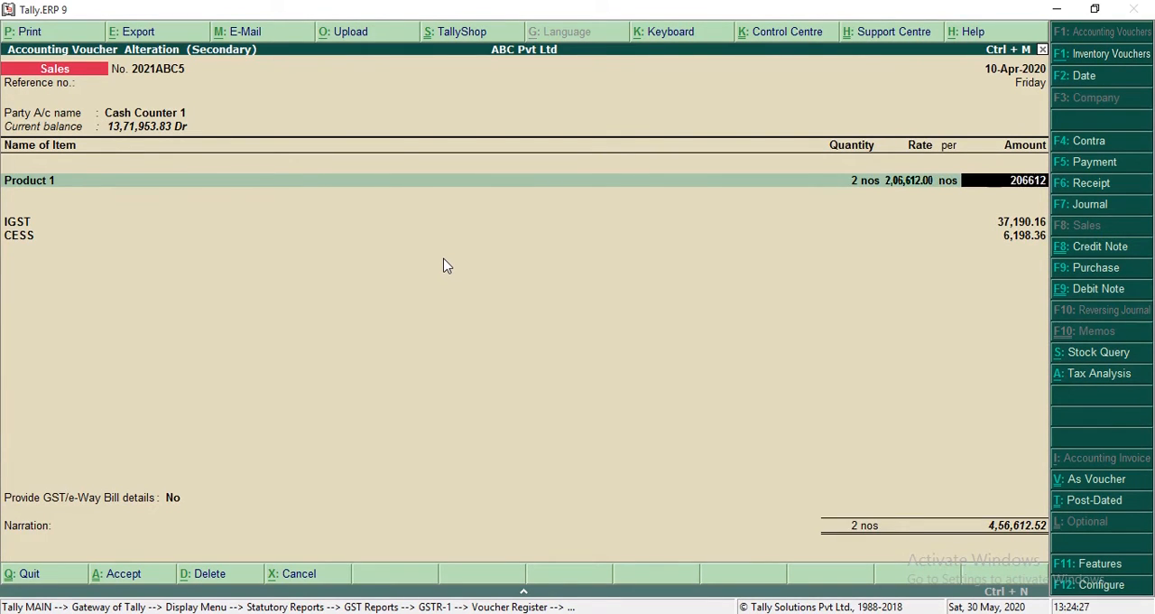
text(,06,612)
key(Return)
key(Return)
key(Return)
key(Return)
key(Return)
key(Return)
key(Return)
key(Return)
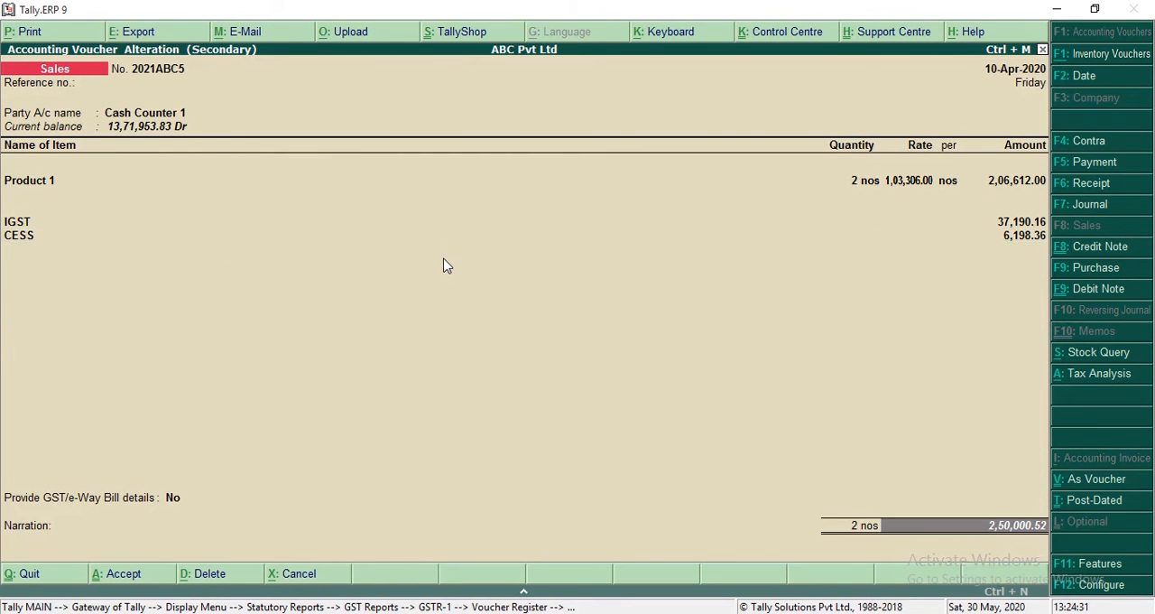
key(Return)
key(Return)
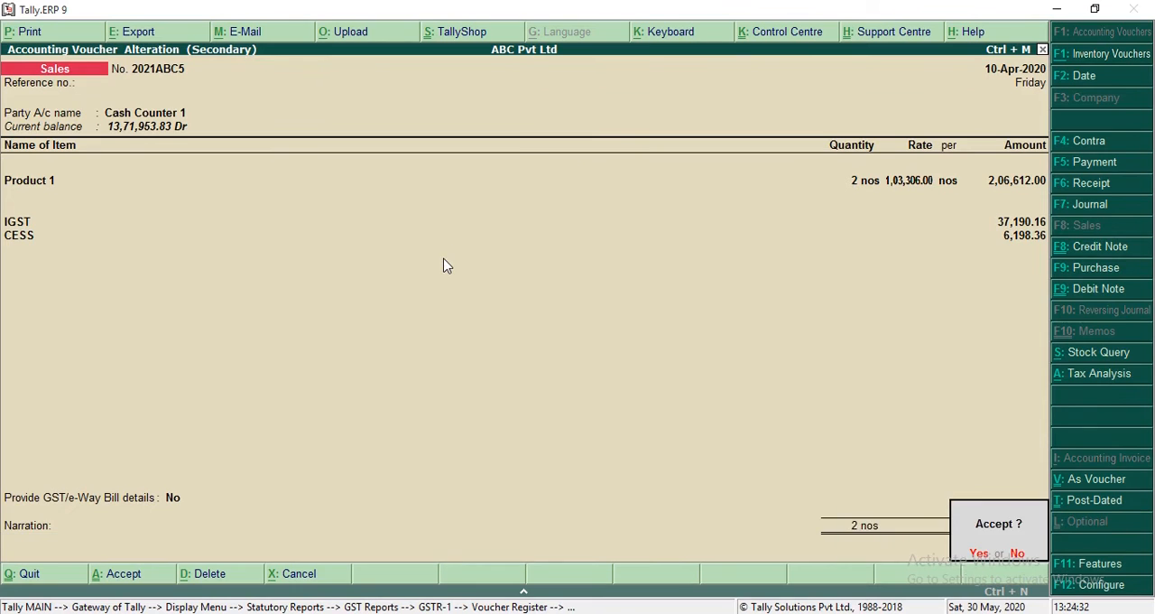
key(Return)
Step: Return to the GSTR-1 summary and drill down from B2C(Small) Invoices through the Puducherry row to the sales voucher
key(Escape)
key(Down)
key(Down)
key(Down)
key(Down)
key(Down)
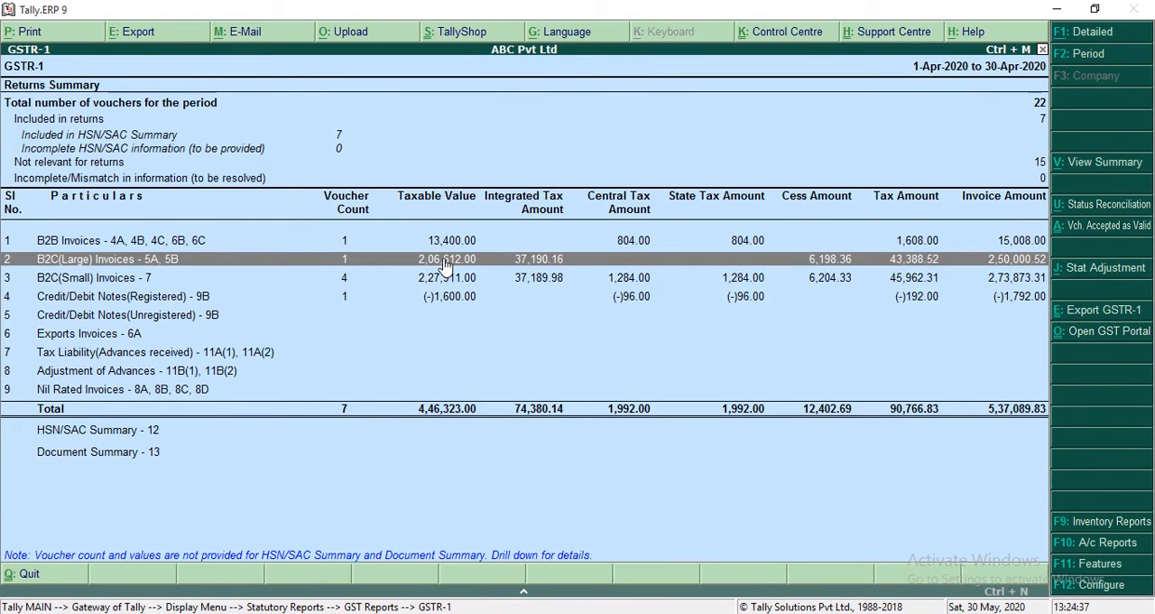
key(Down)
key(Return)
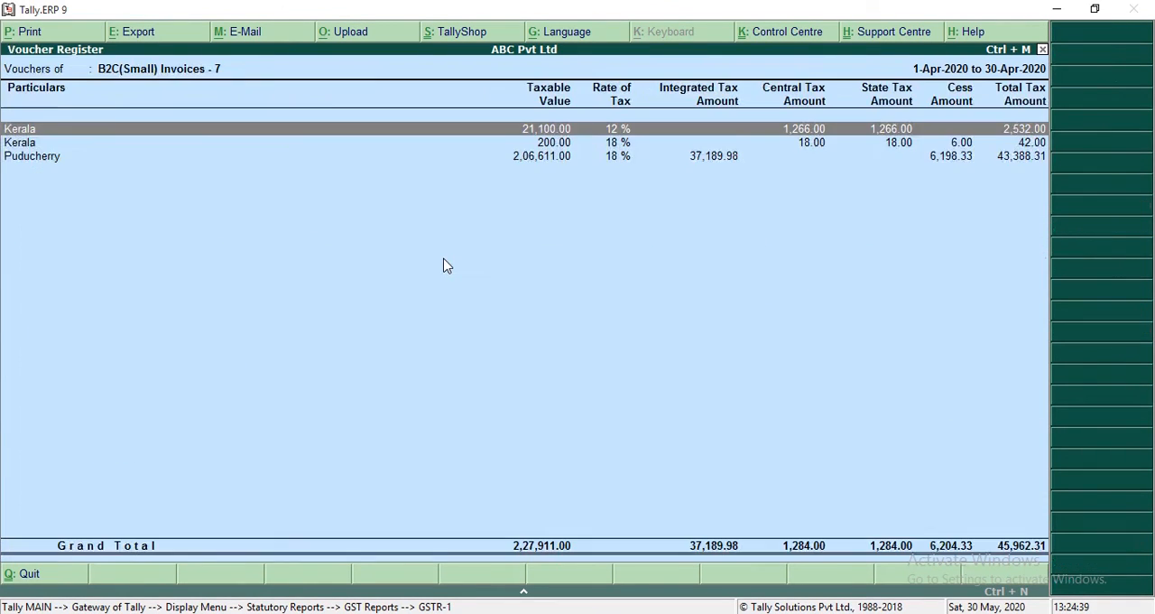
key(Down)
key(Down)
key(Return)
key(Return)
key(Return)
key(Return)
Step: Set Product 1's quantity to 2 nos and its amount to 2,06,611 in the Puducherry sales voucher, and save it
key(Return)
key(Return)
key(Return)
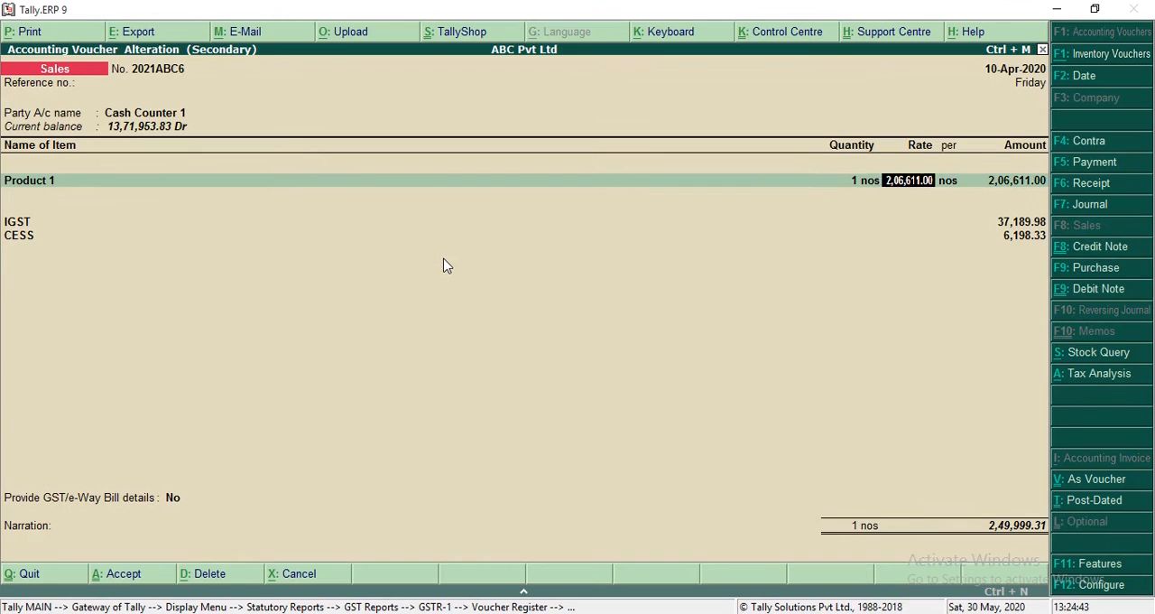
key(BackSpace)
text(2)
key(Return)
key(Return)
text(2)
key(Return)
key(Return)
key(Return)
key(Return)
key(Return)
key(Return)
key(Return)
key(Return)
key(Return)
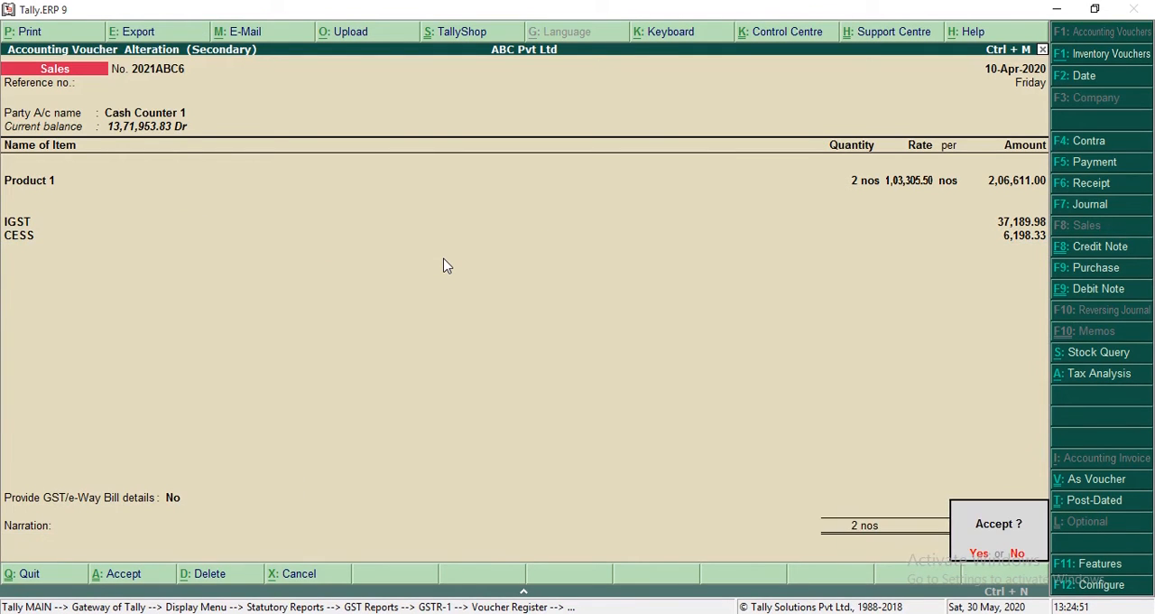
key(Return)
Step: Return to the GSTR-1 summary and select the Credit/Debit Notes(Unregistered) row
key(Escape)
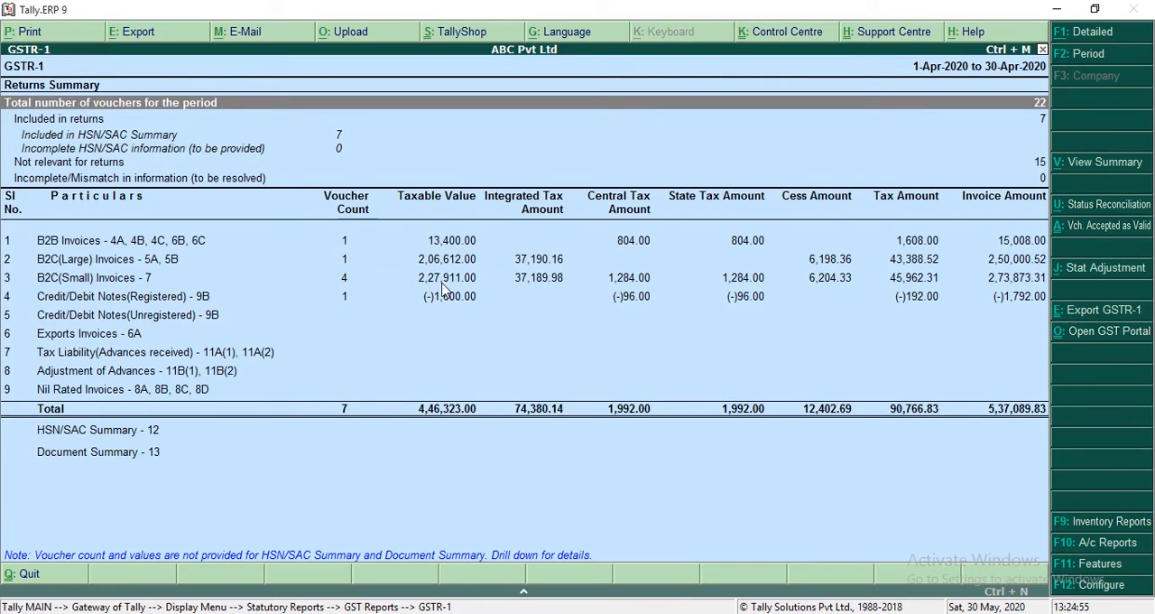
key(Down)
key(Down)
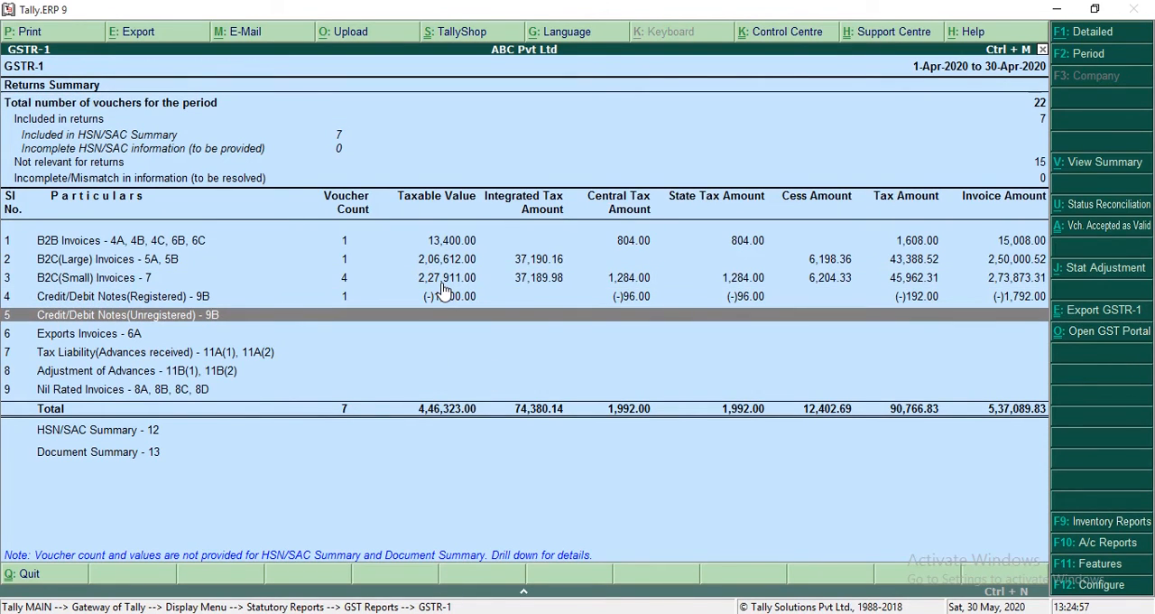
Step: Leave the GSTR-1 report, reopen it, and go to the Credit/Debit Notes(Unregistered) row
click(443, 279)
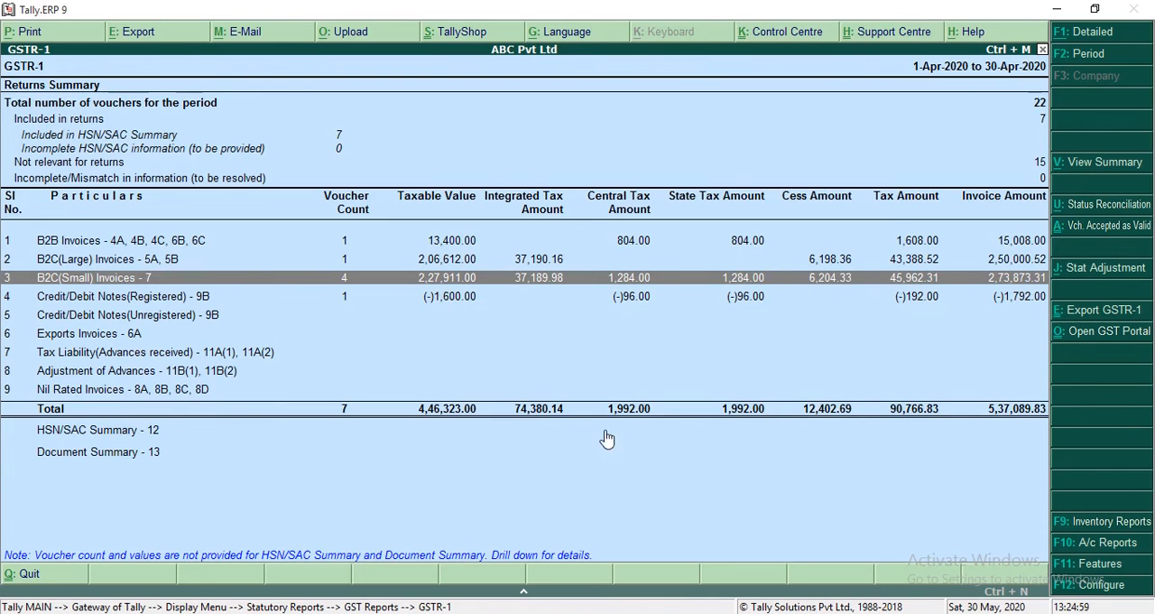
key(Escape)
key(Escape)
key(Escape)
key(Escape)
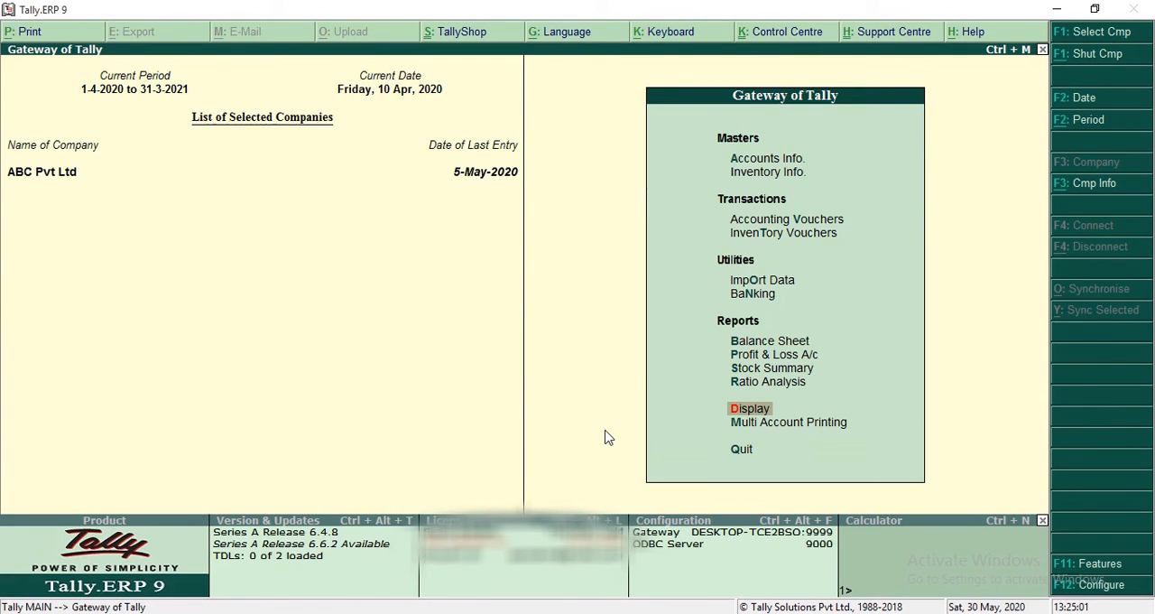
key(Return)
key(Return)
key(Return)
key(Return)
key(Down)
key(Down)
key(Down)
key(Down)
key(Down)
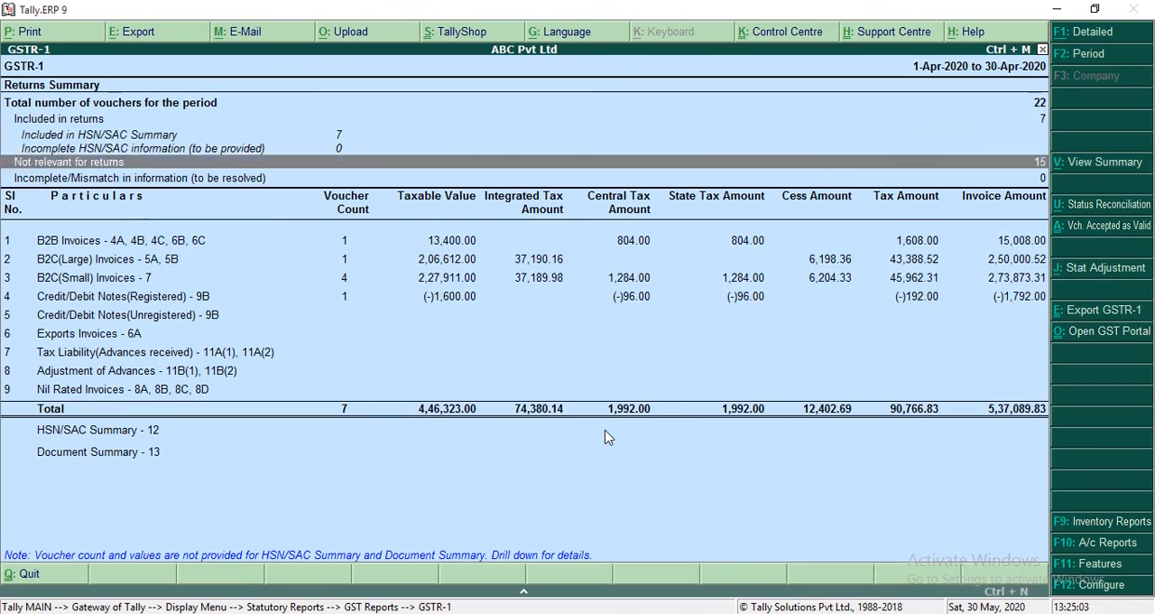
key(Down)
key(Down)
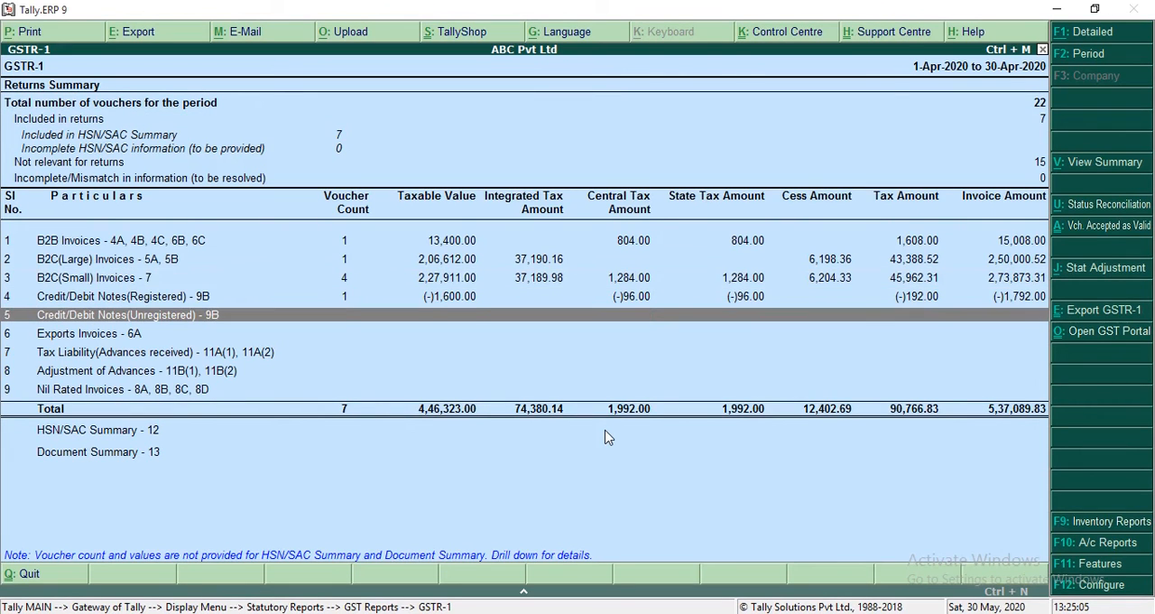
Step: Look up the voucher number and date of the B2C(Large) invoice, then return to the GSTR-1 summary
key(Up)
key(Up)
key(Up)
key(Return)
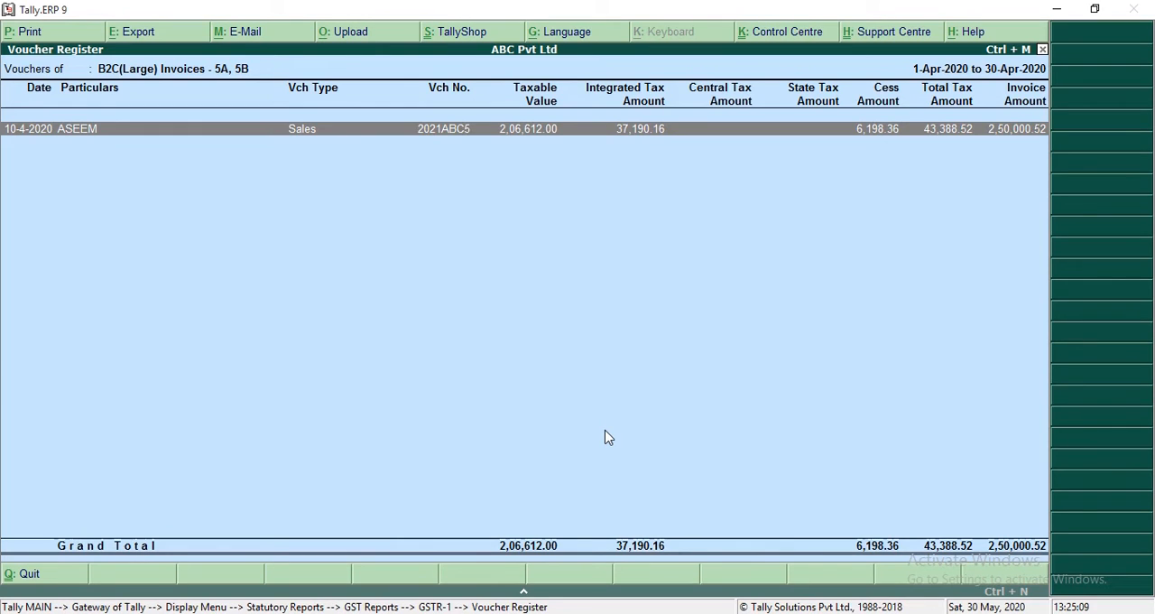
key(Escape)
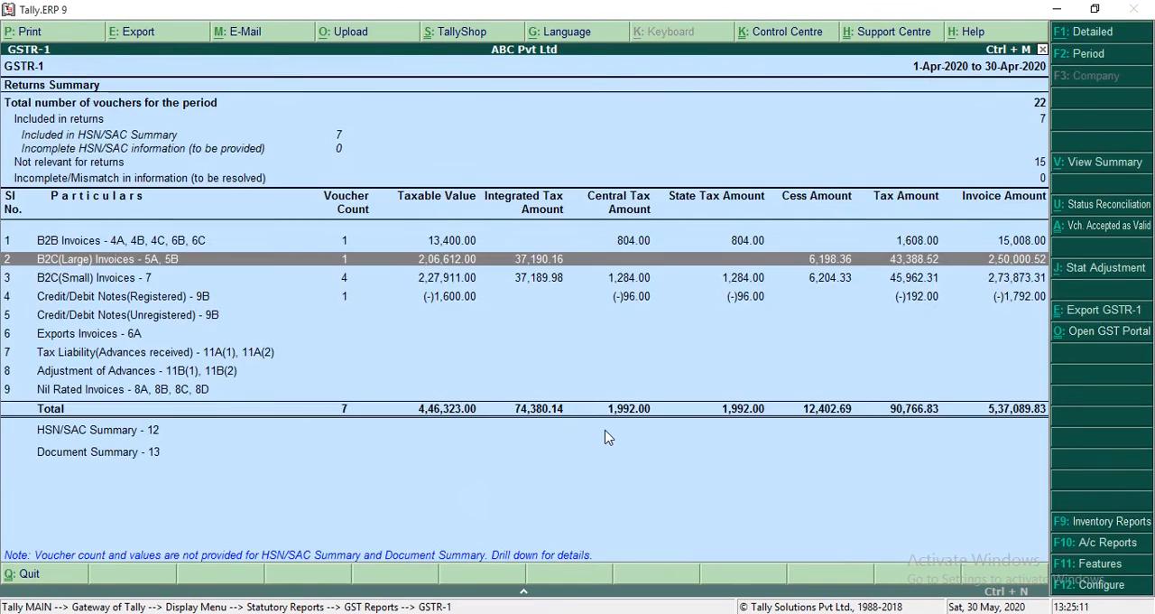
Step: Start a credit note against original invoice 2021ABC5 dated 10-Apr-2020
key(Escape)
key(Escape)
key(Escape)
key(Escape)
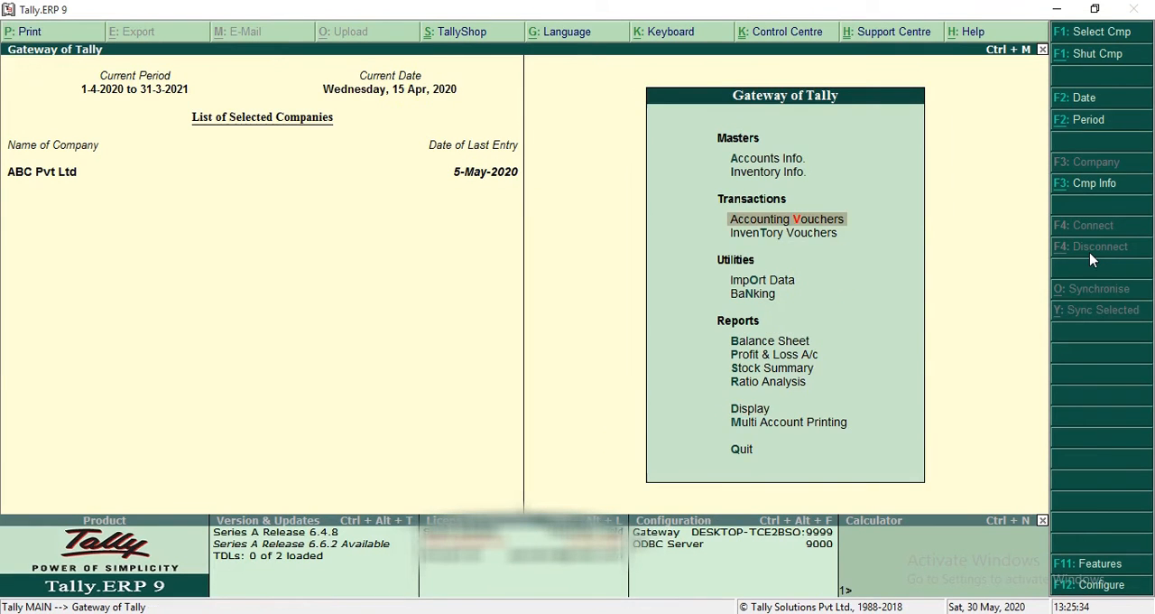
key(Return)
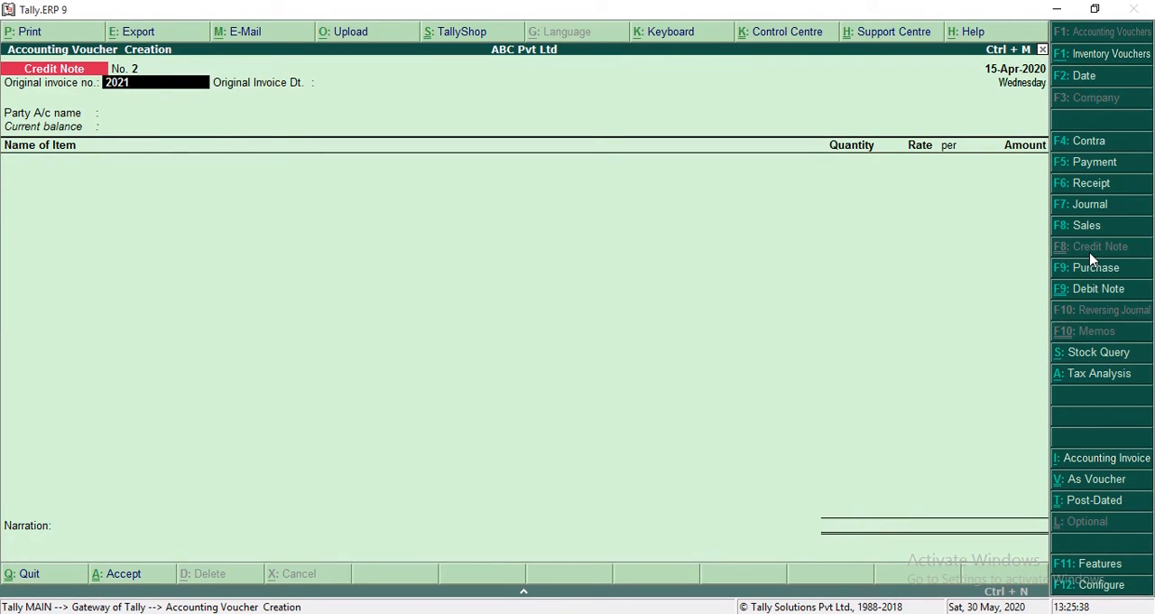
text(2021ABC5)
key(Return)
text(10.)
key(Return)
Step: Set the credit note's party to Cash Counter 1, with Puducherry as the buyer's state
text(CAS)
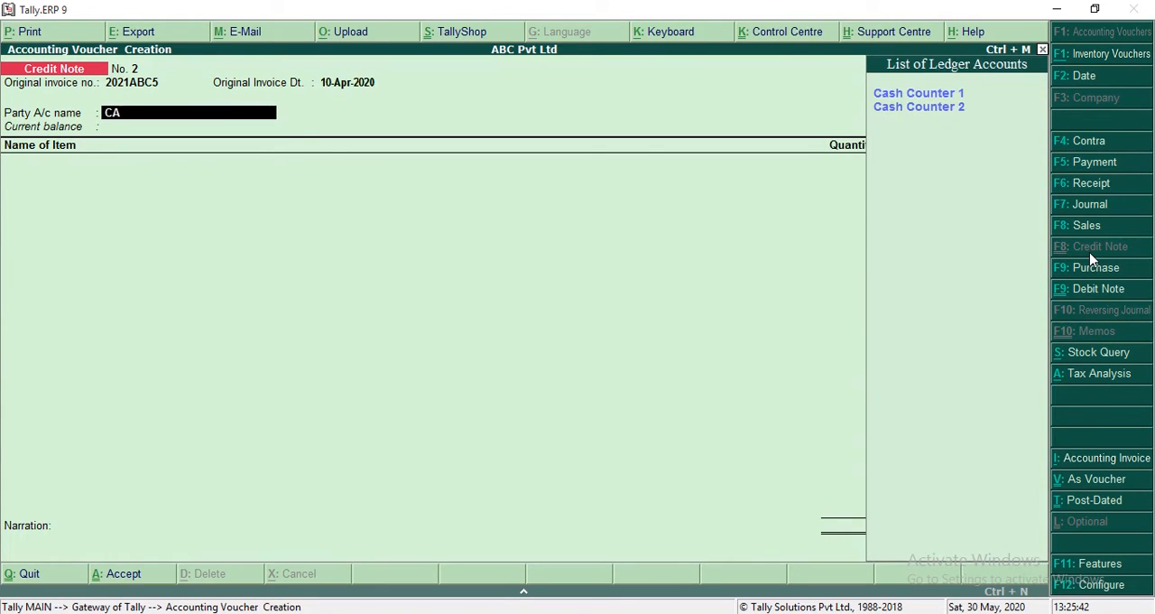
key(Return)
key(Return)
key(Return)
key(Return)
key(Return)
key(Return)
key(Return)
key(Return)
key(Return)
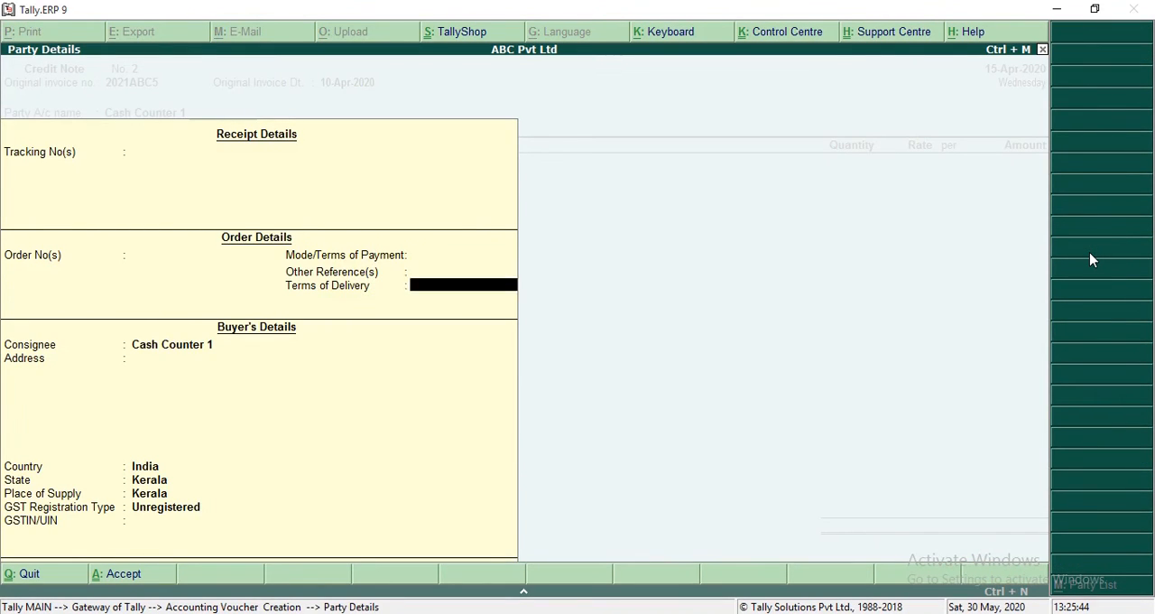
text(PUD)
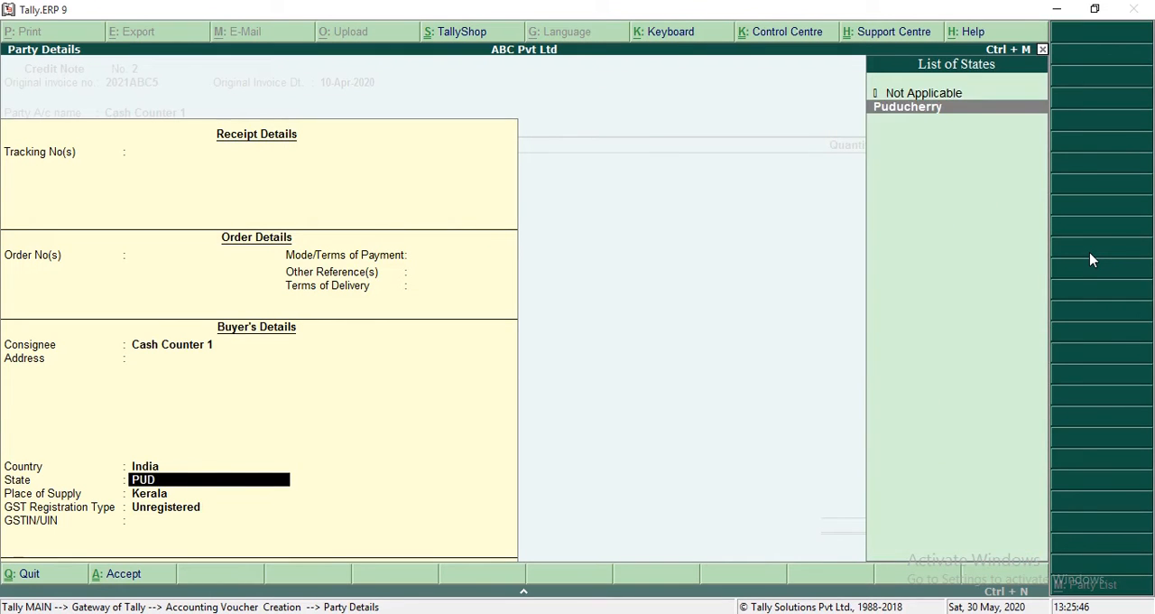
key(Return)
Step: Add 1 nos of Product 1 at a rate of 1,03,305.50 to the credit note, allocated to the Sales ledger
key(Return)
key(Return)
key(Return)
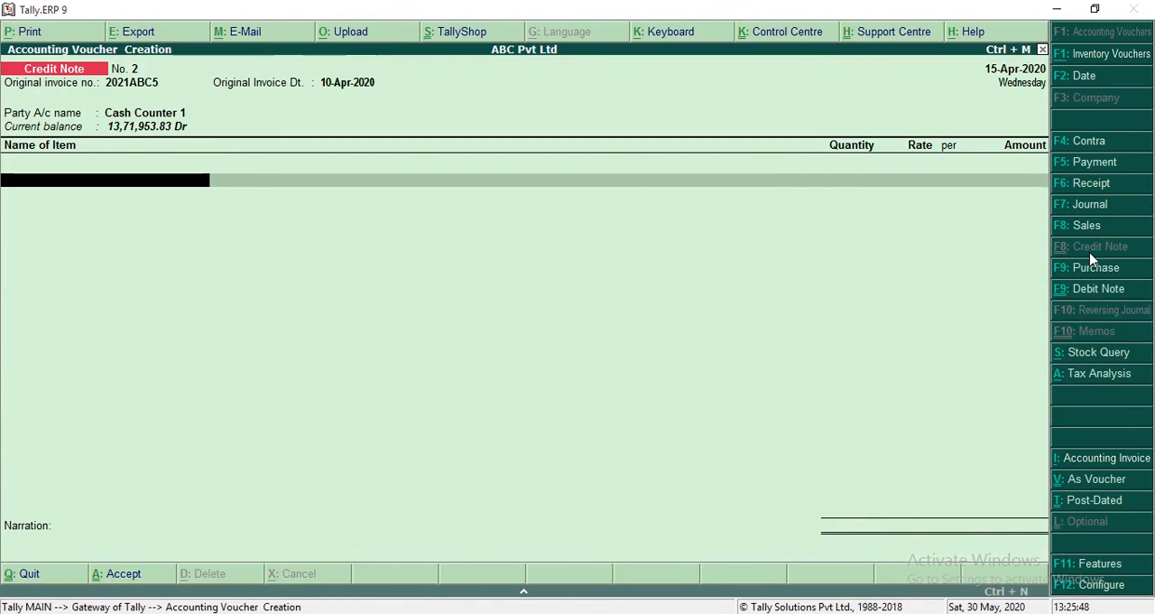
text(PR)
key(Return)
key(Return)
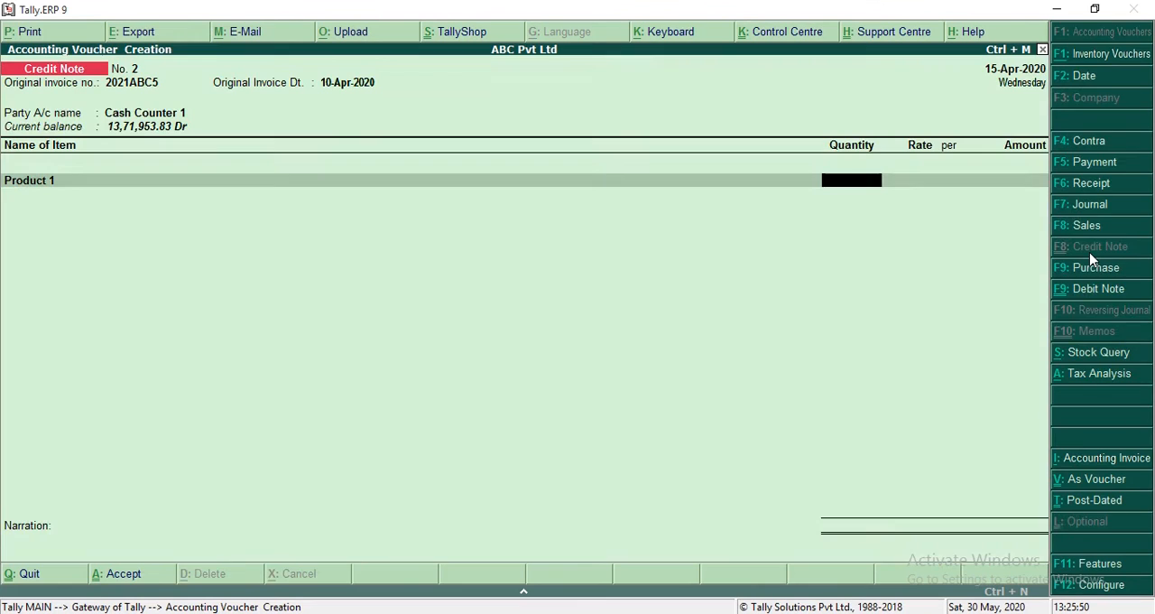
text(1)
key(Return)
key(Return)
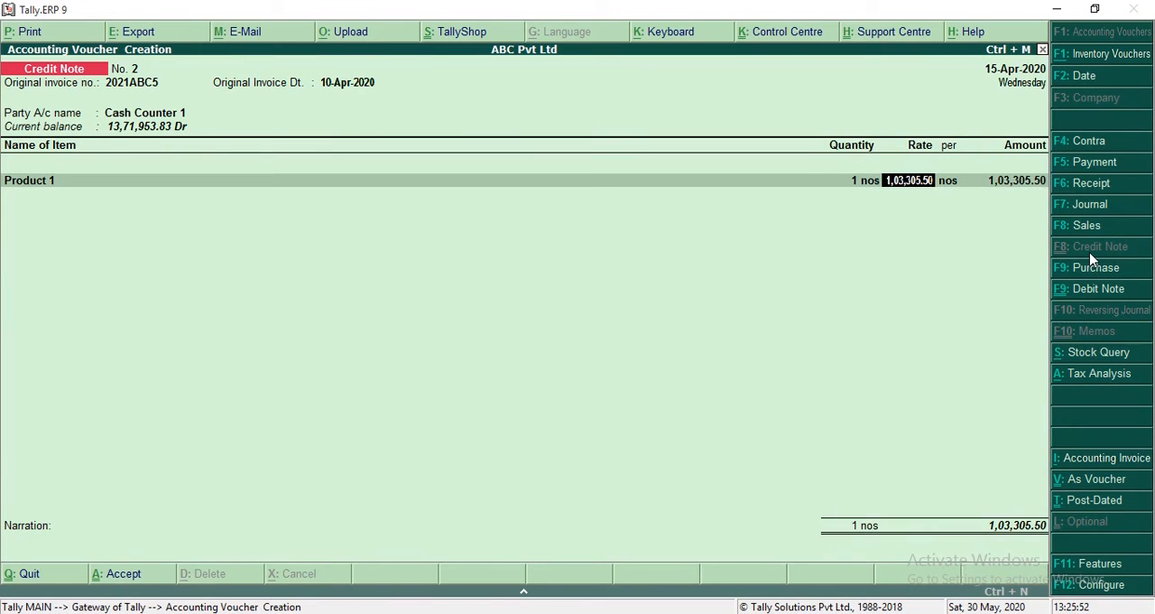
key(Return)
key(Return)
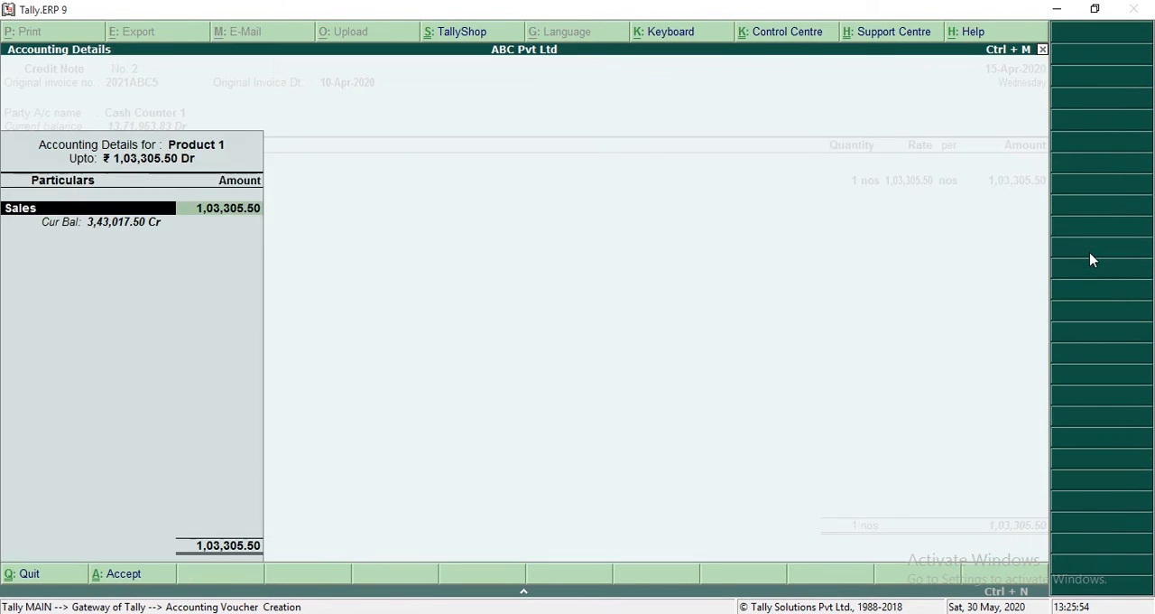
Step: Add the IGST and CESS ledgers, set the GST/e-Way Bill details option to No, and save the credit note
key(Return)
key(Return)
key(Return)
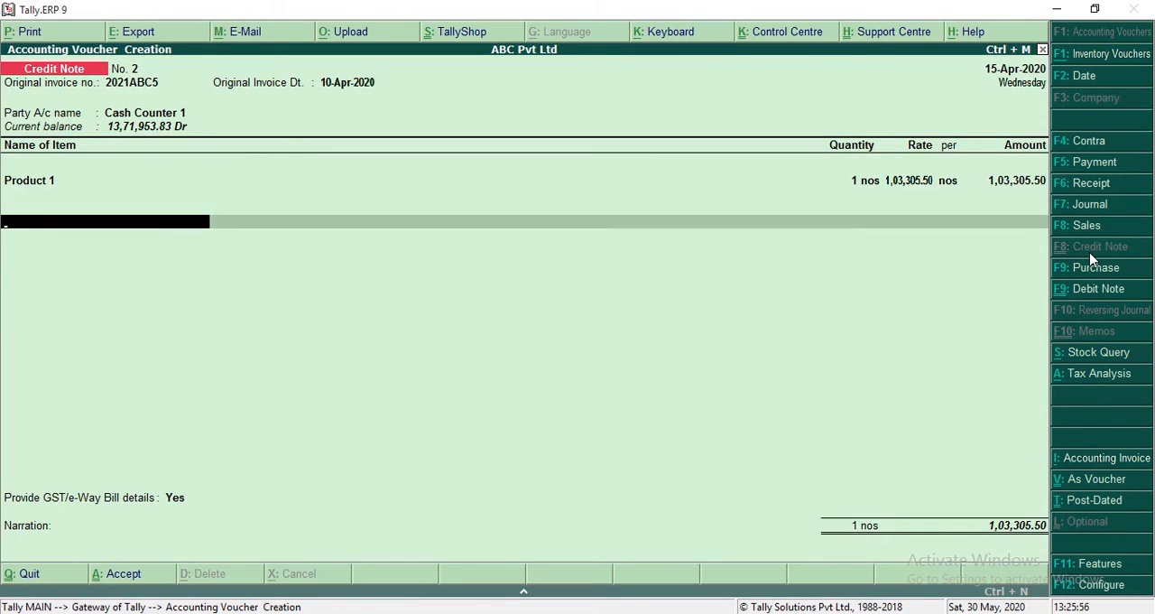
text(IG)
key(Return)
key(Return)
text(C)
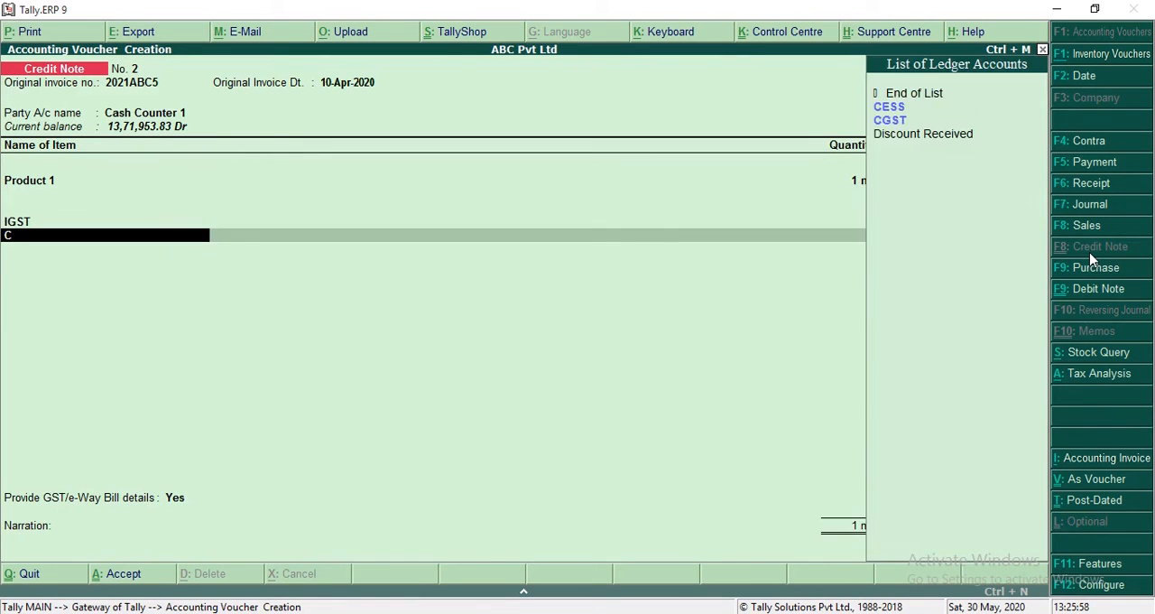
text(E)
key(Return)
key(Return)
key(Return)
key(Down)
key(Return)
key(Return)
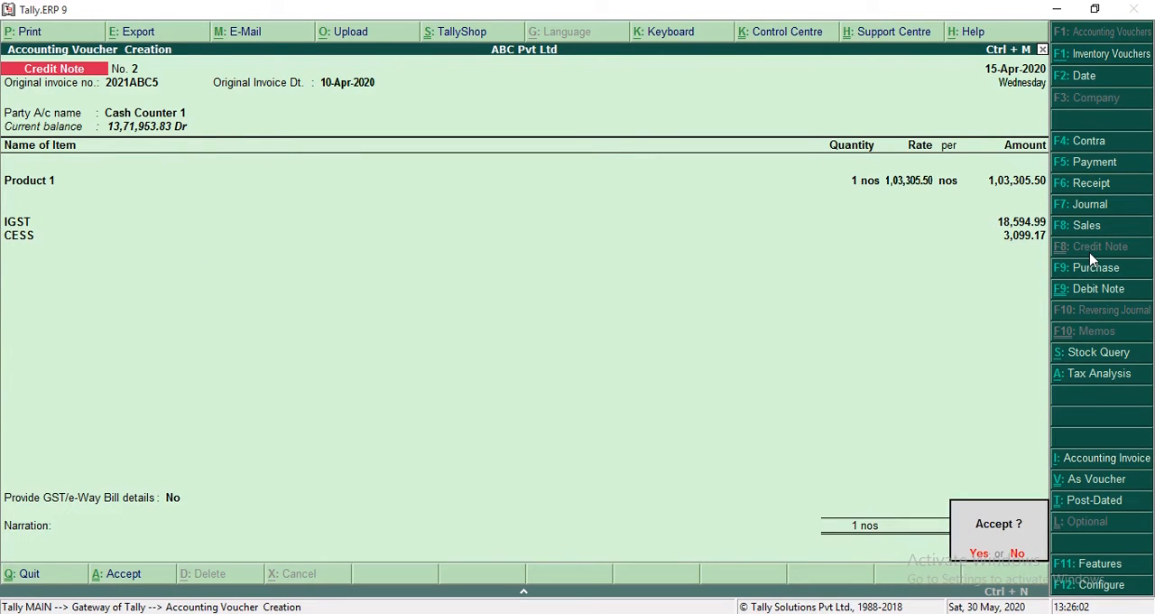
Step: Open the GSTR-1 report and check the Credit/Debit Notes(Unregistered) row
key(Return)
key(Escape)
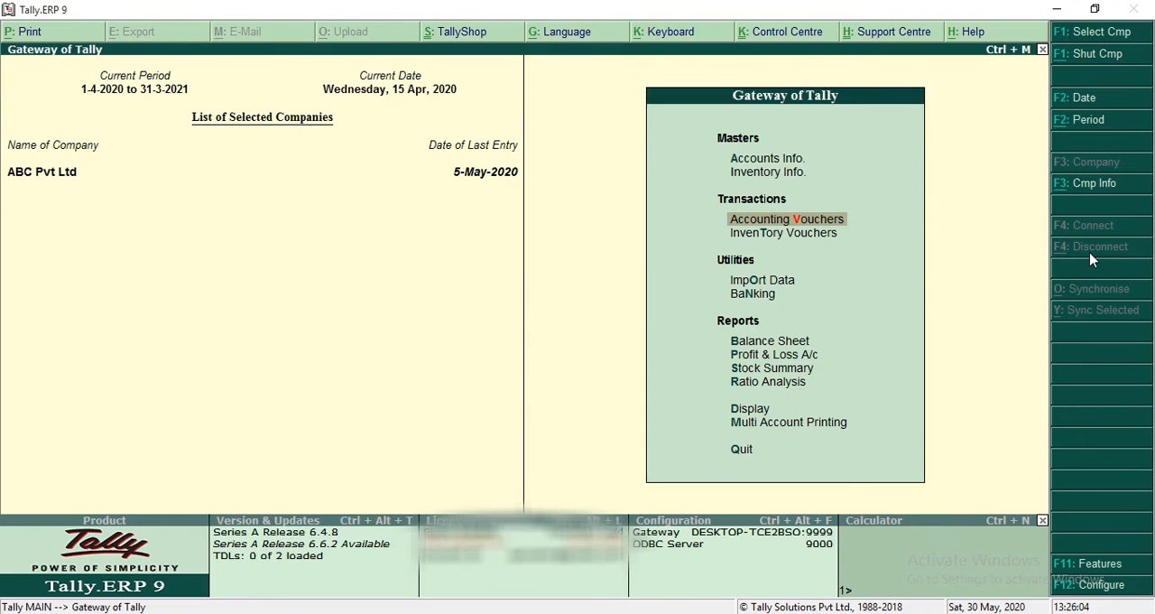
key(d)
key(u)
key(g)
key(Return)
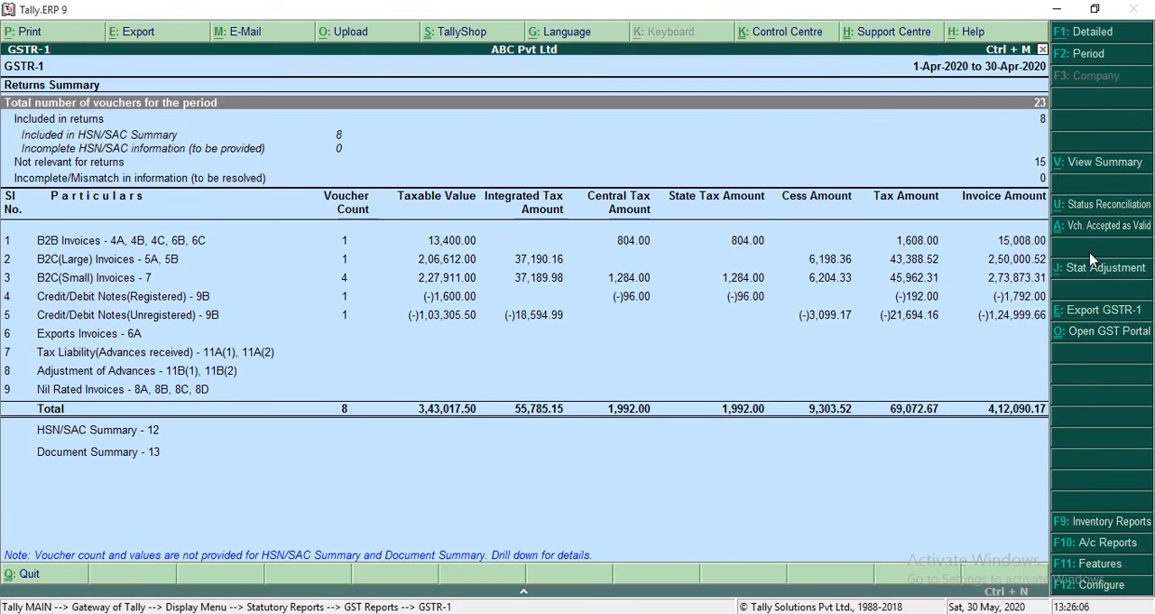
key(Down)
key(Down)
key(Down)
key(Down)
key(Down)
key(Down)
key(Down)
key(Down)
key(Down)
key(Down)
key(Up)
key(Up)
key(Up)
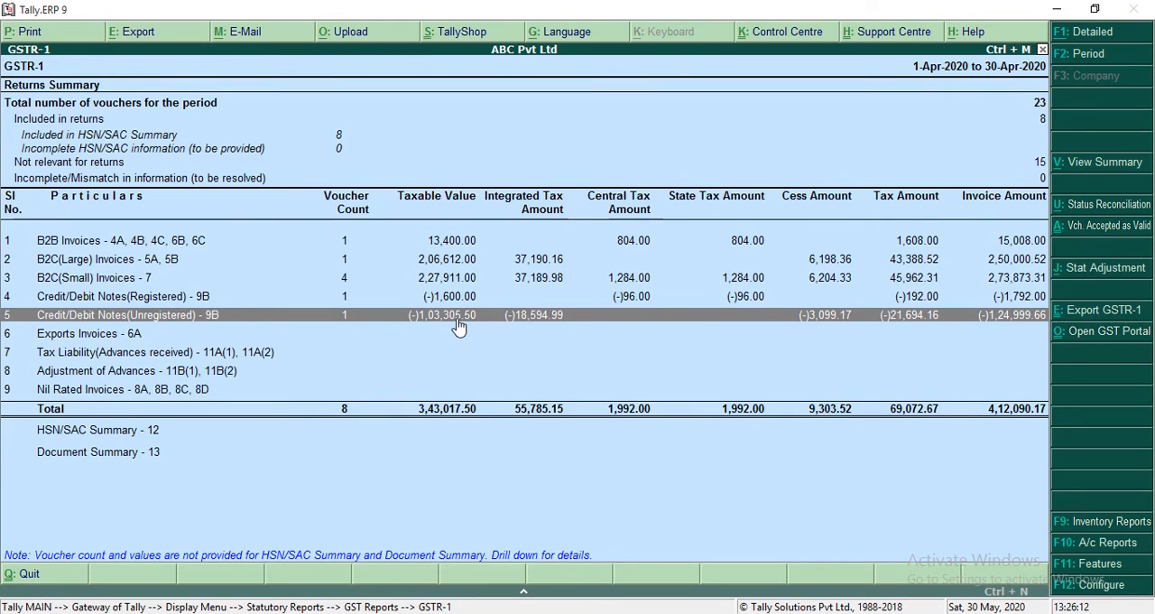
Step: Drill down into B2C(Small) Invoices and examine its Kerala and Puducherry rows
key(Up)
key(Up)
key(Up)
key(Down)
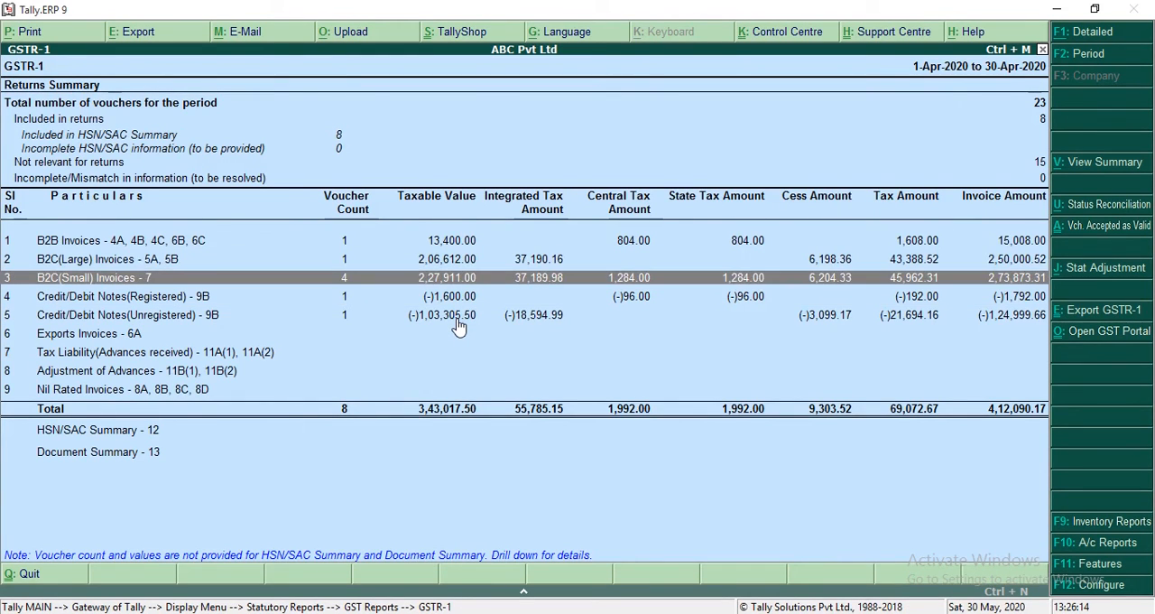
key(Return)
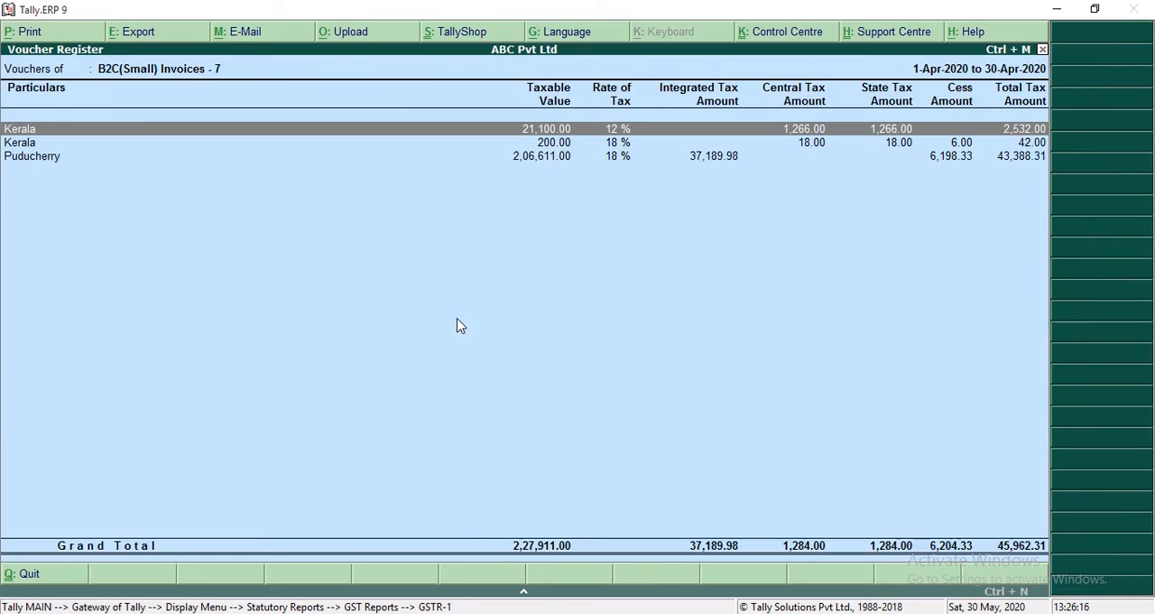
click(521, 158)
key(Up)
key(Up)
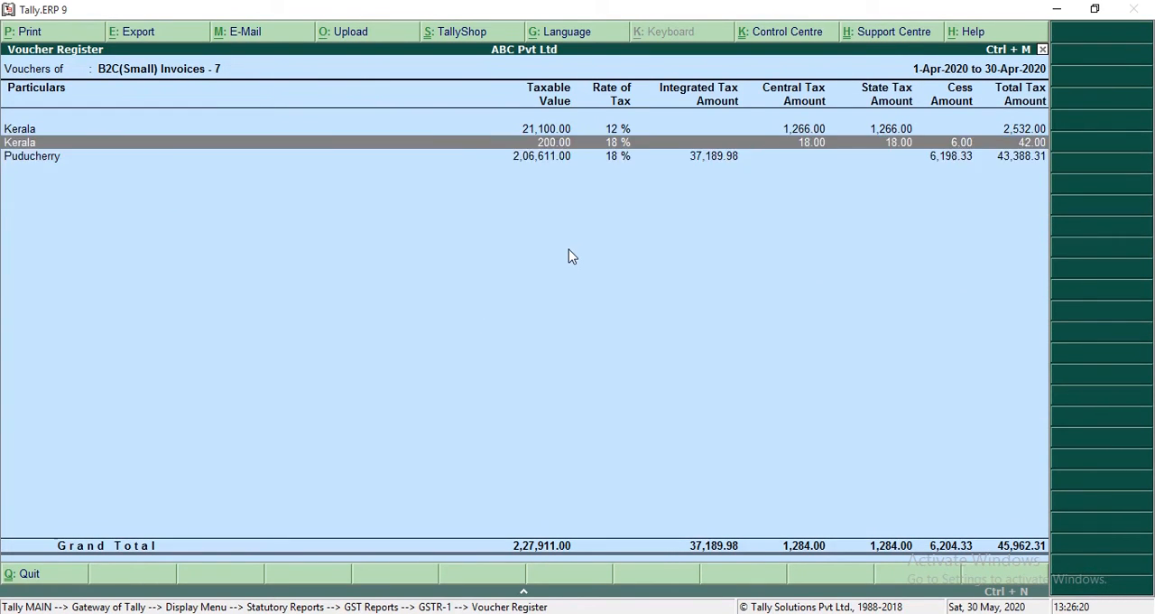
Step: Drill down through the Kerala 12 % row to the Cash sales voucher to check its number, date and item
key(Return)
key(Down)
key(Up)
key(Return)
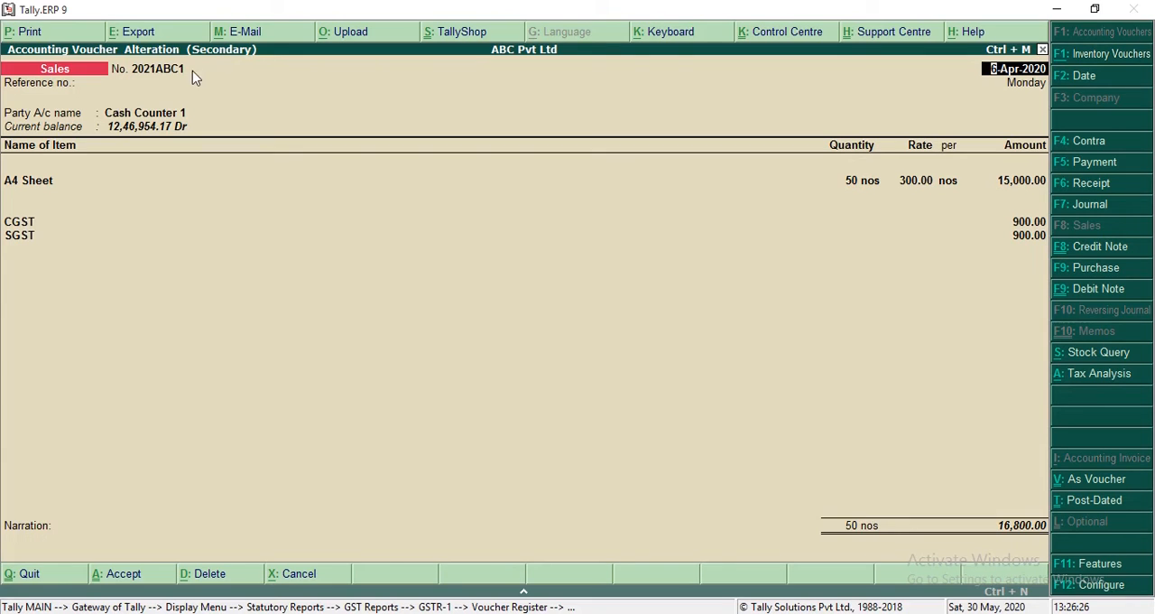
key(Escape)
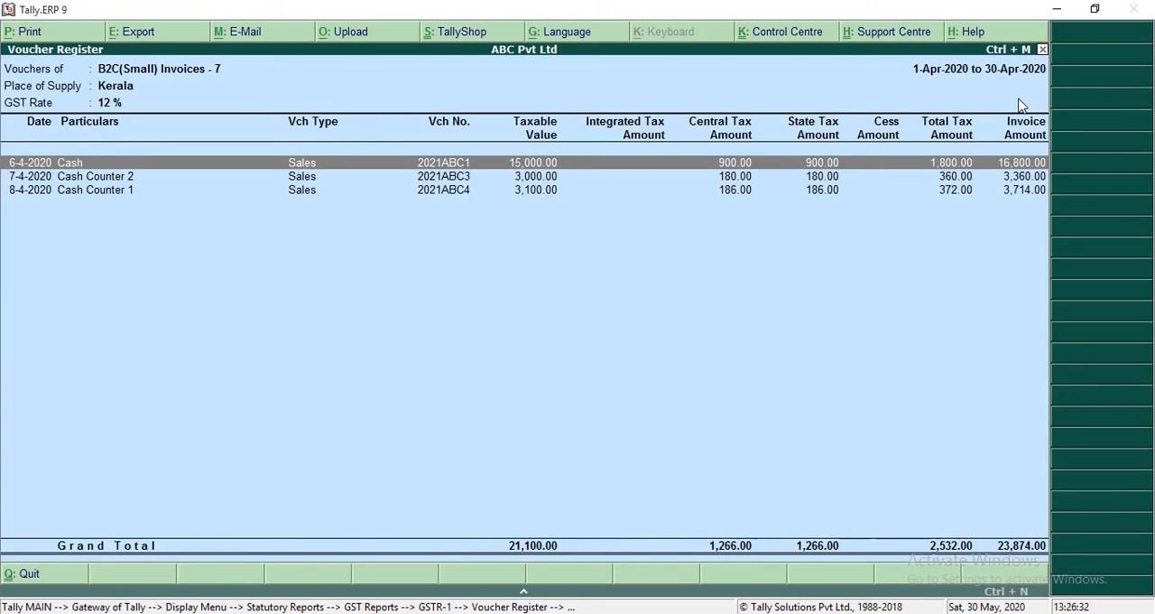
Step: Return to the B2C(Small) state list and open the vouchers under the Puducherry row
key(Escape)
key(Down)
key(Down)
key(Return)
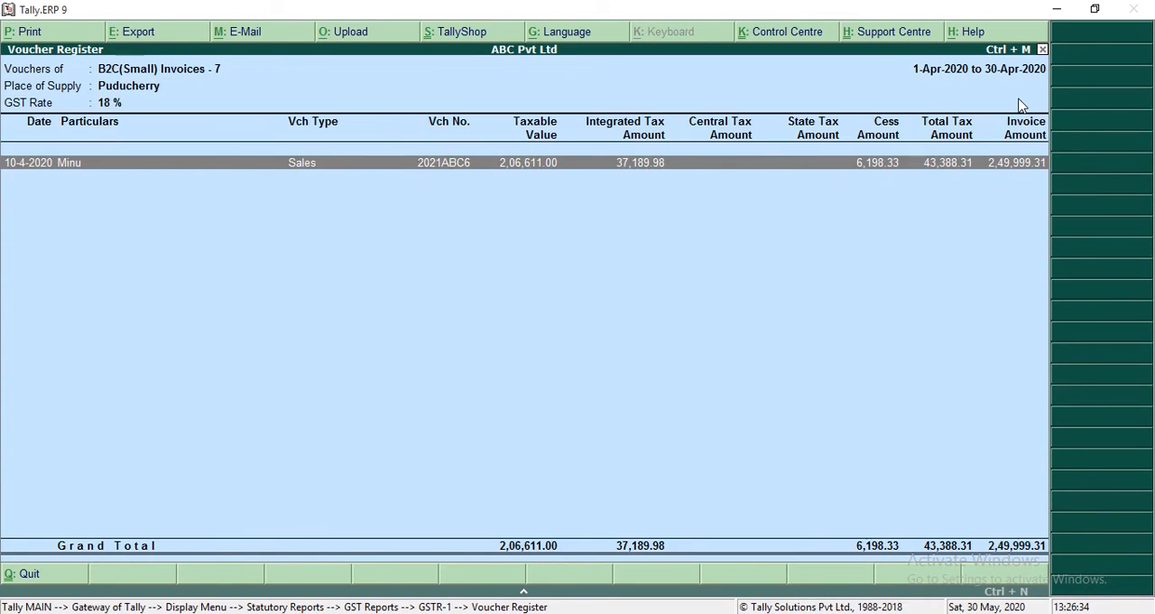
Step: Start a credit note against original invoice 2021ABC1 dated 6-Apr-2020, with Cash Counter 1 as the party and its default party details
key(Escape)
key(Escape)
key(Escape)
key(Escape)
key(Escape)
key(Escape)
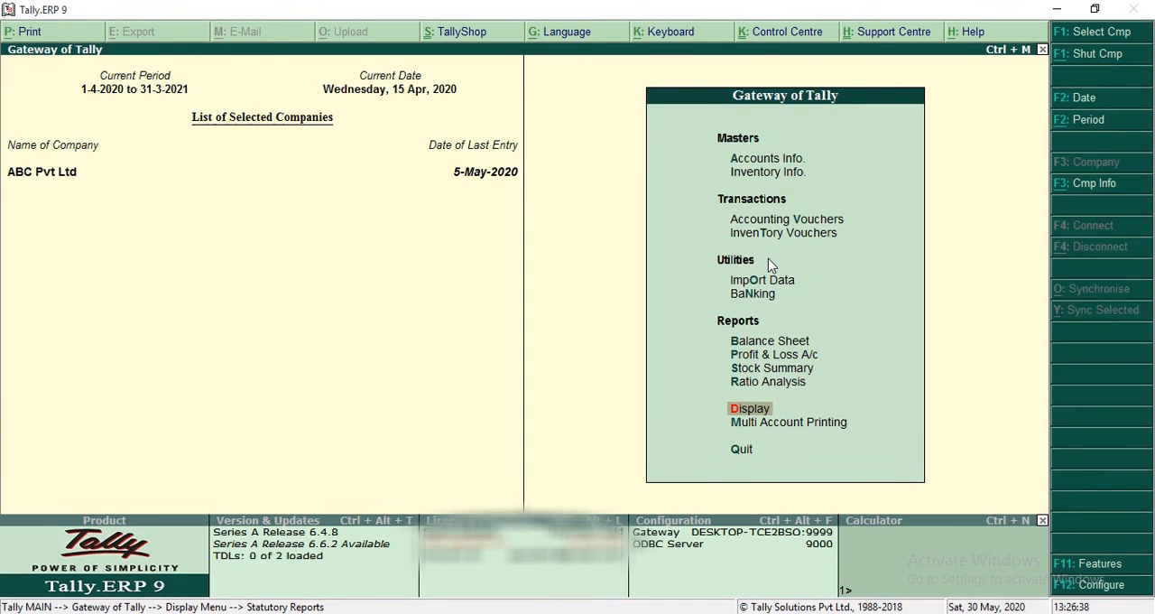
key(v)
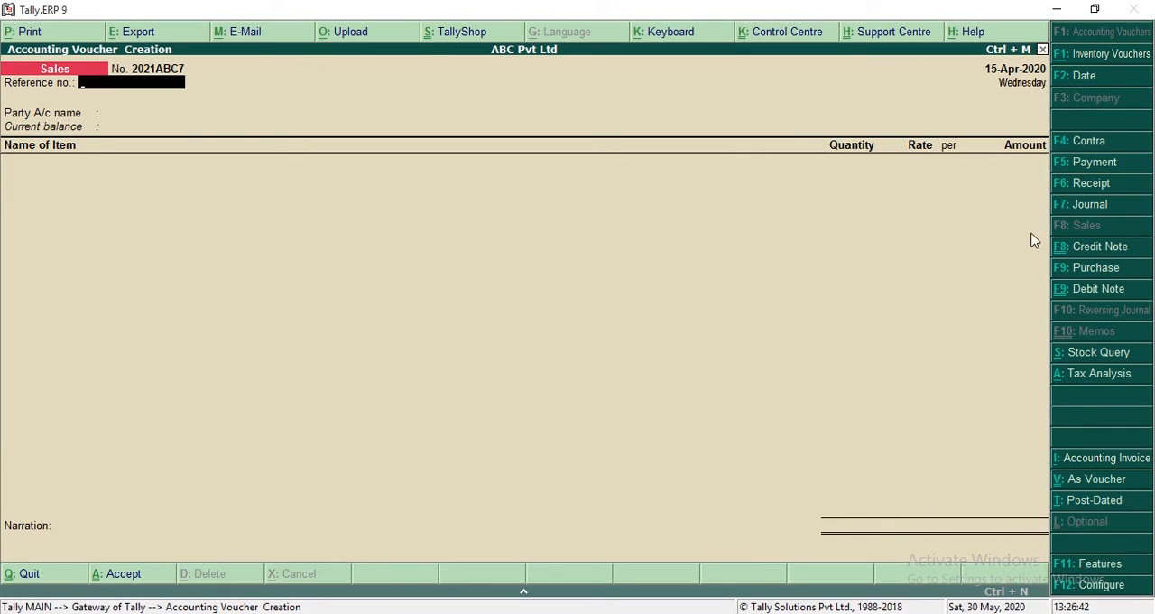
click(1085, 255)
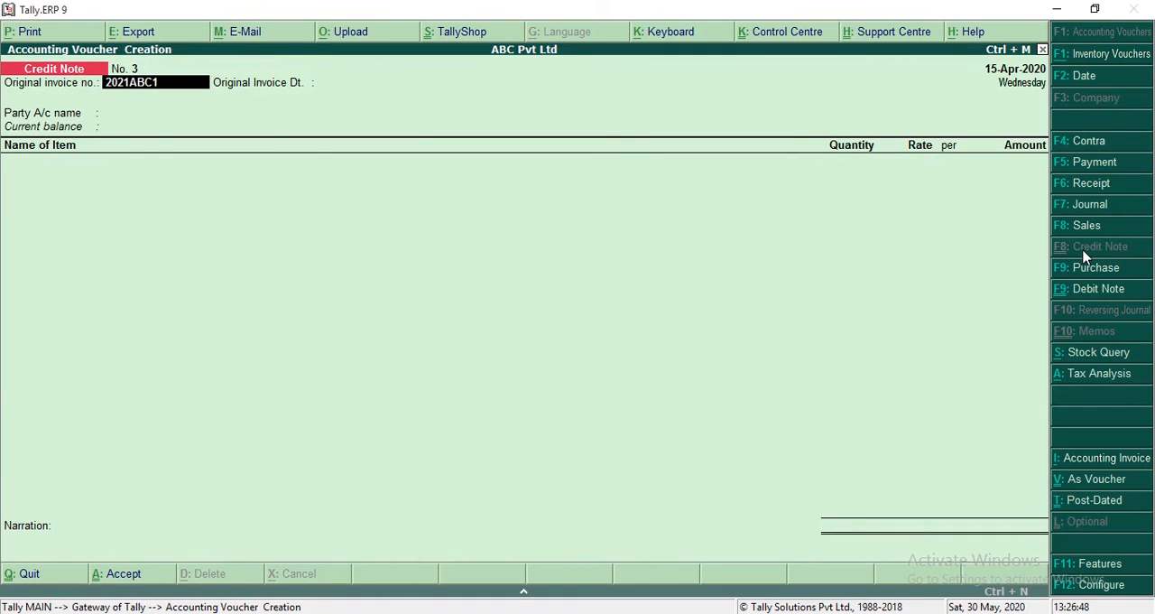
key(Return)
text(6.4)
key(Return)
text(CAS)
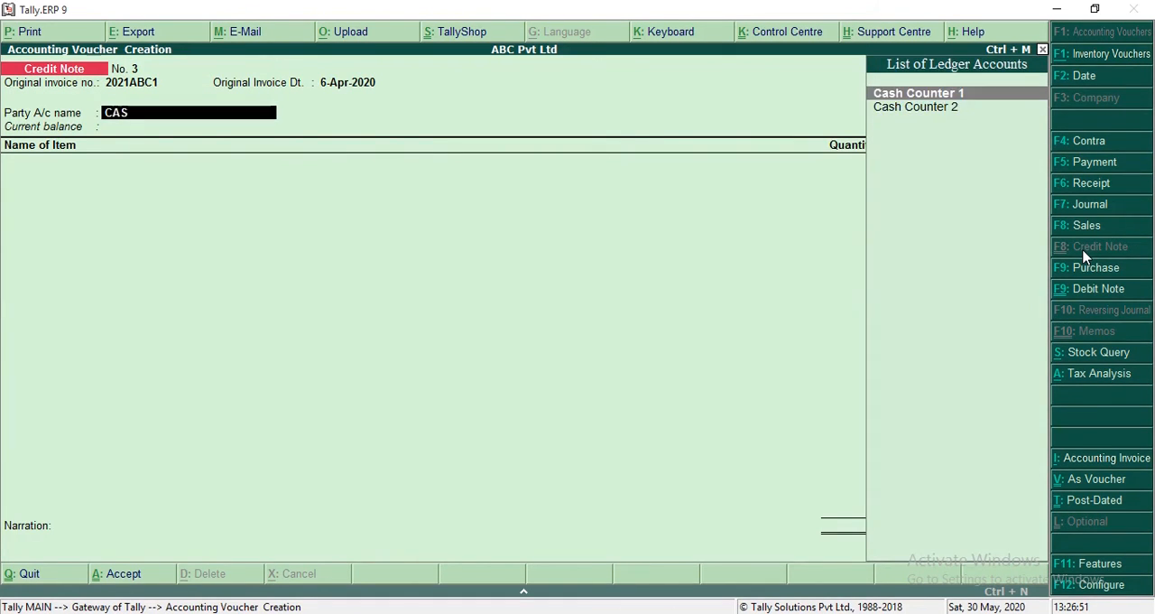
key(Return)
key(ctrl+a)
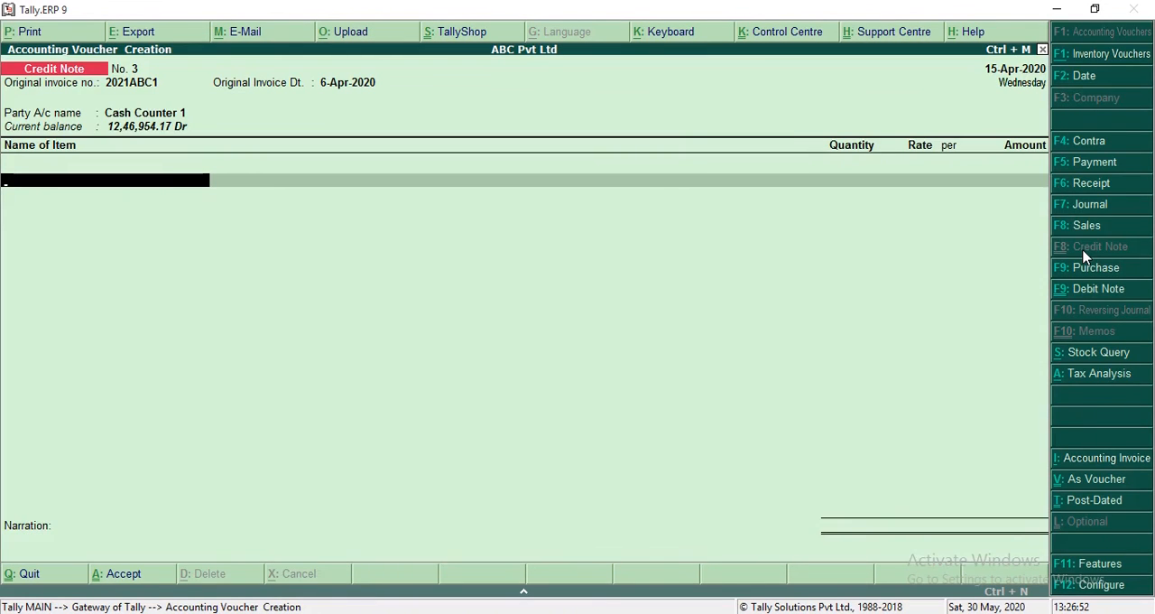
Step: Add 1 nos of A4 Sheet at a rate of 300.00 to the credit note
text(A4 Sheet)
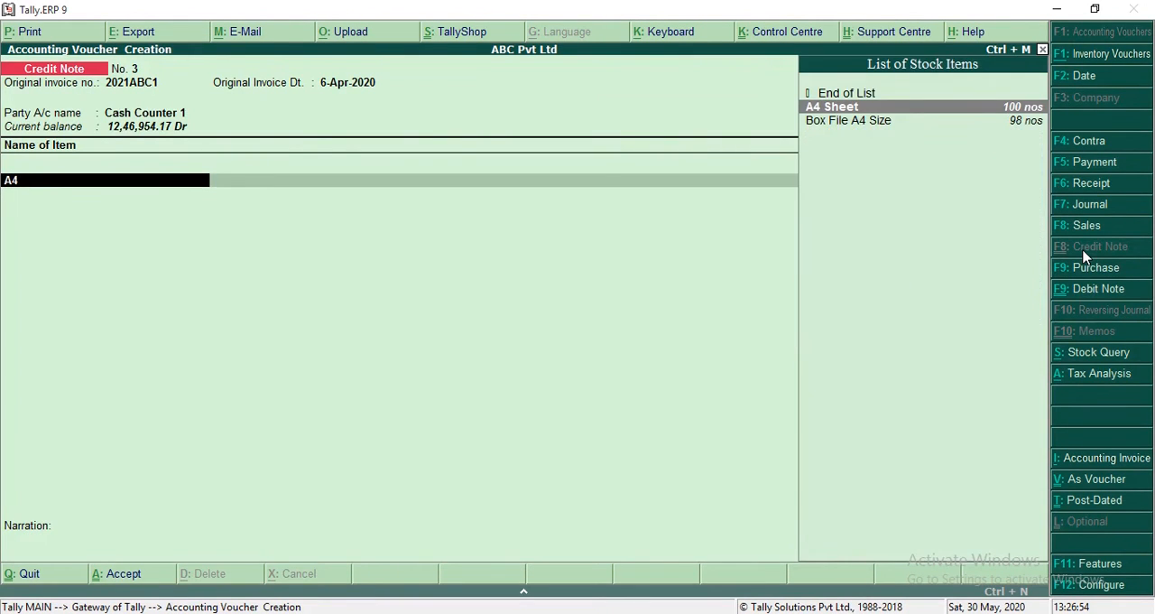
key(Return)
text(1 nos)
key(Return)
key(Return)
Step: Add the CGST and SGST ledgers to the credit note and set Provide GST details to No
key(Return)
key(ctrl+a)
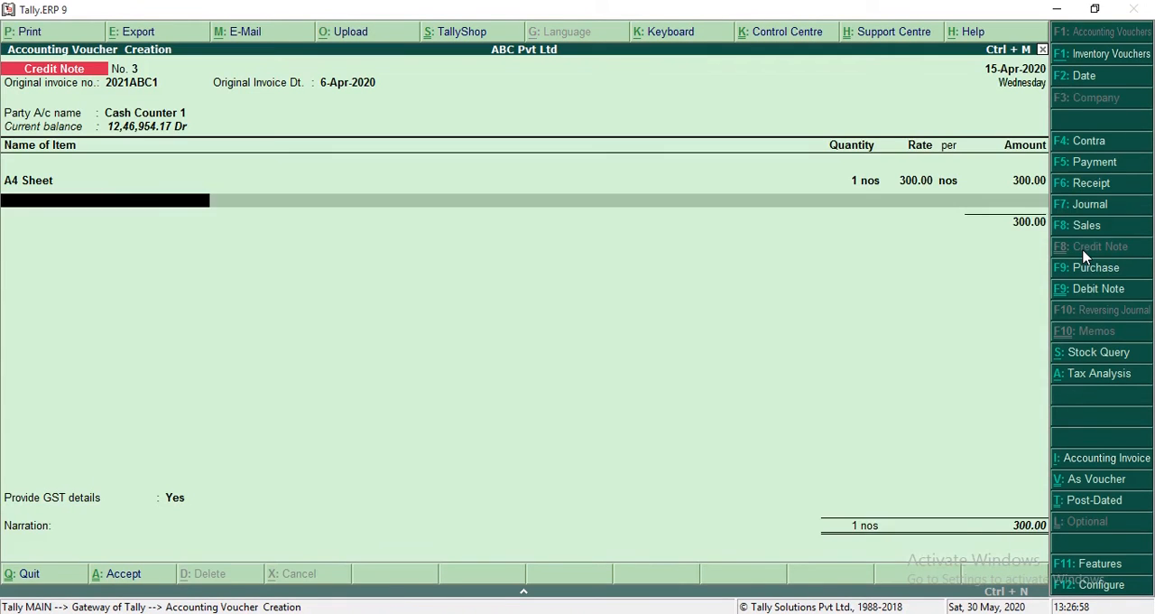
key(Return)
text(CGST)
key(Return)
text(SGST)
key(Return)
key(Return)
key(Return)
key(n)
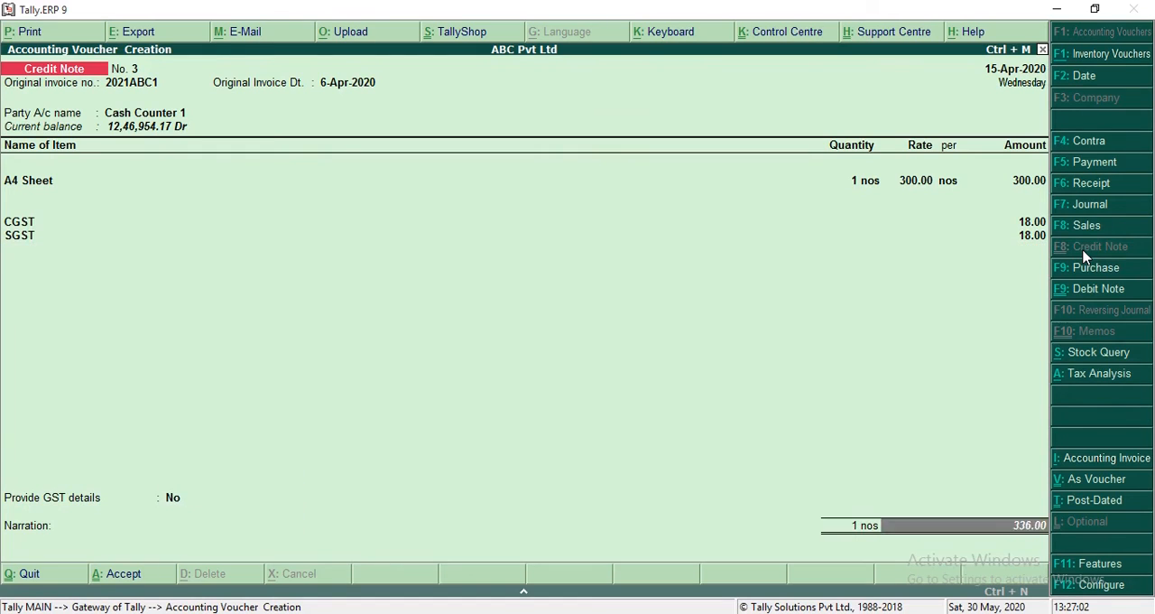
key(Return)
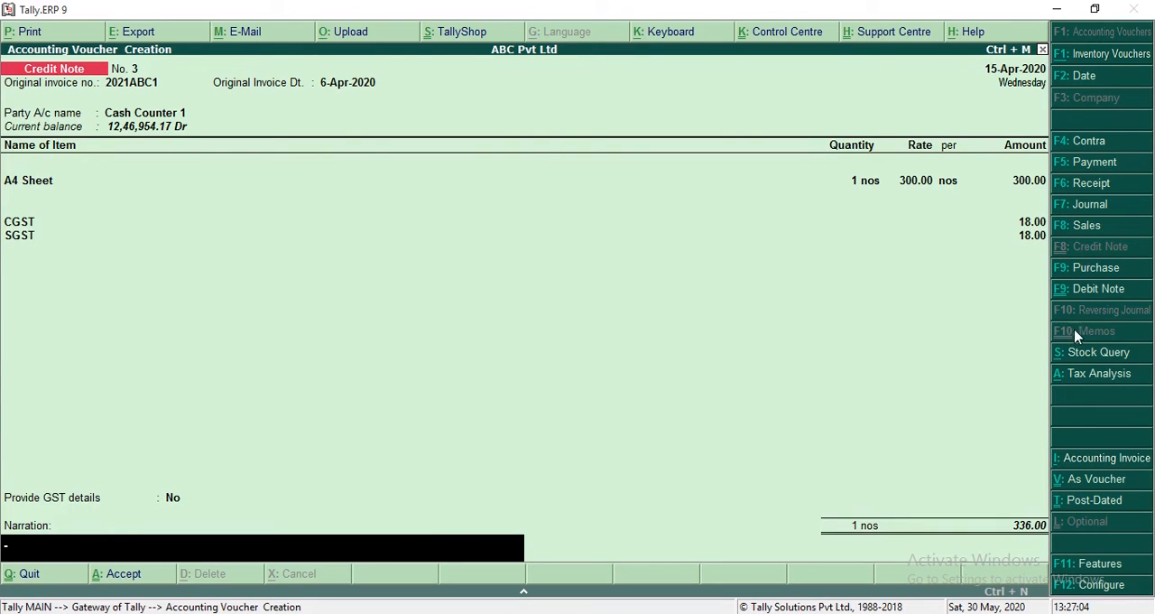
Step: Review the credit note's tax analysis in detailed view and accept the voucher
click(1122, 379)
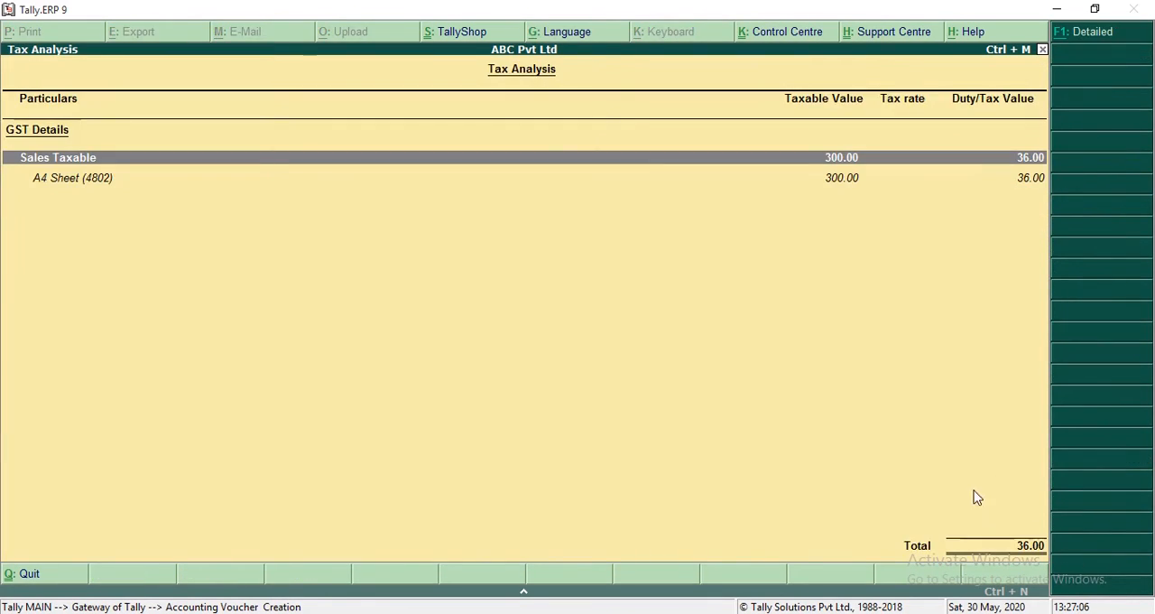
click(1089, 42)
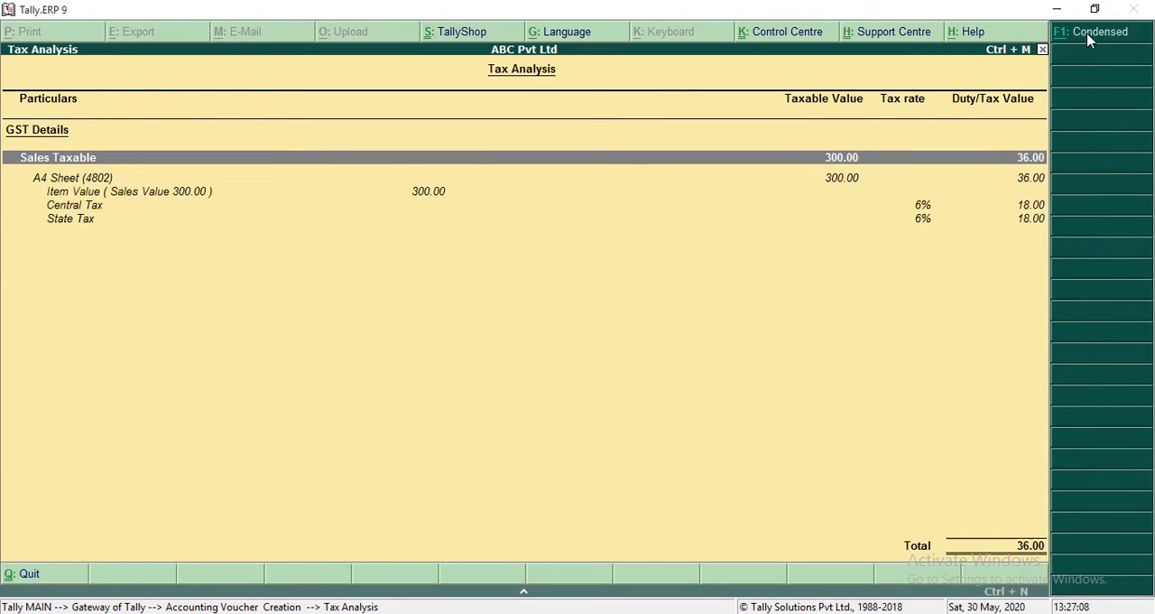
key(Escape)
key(Return)
key(y)
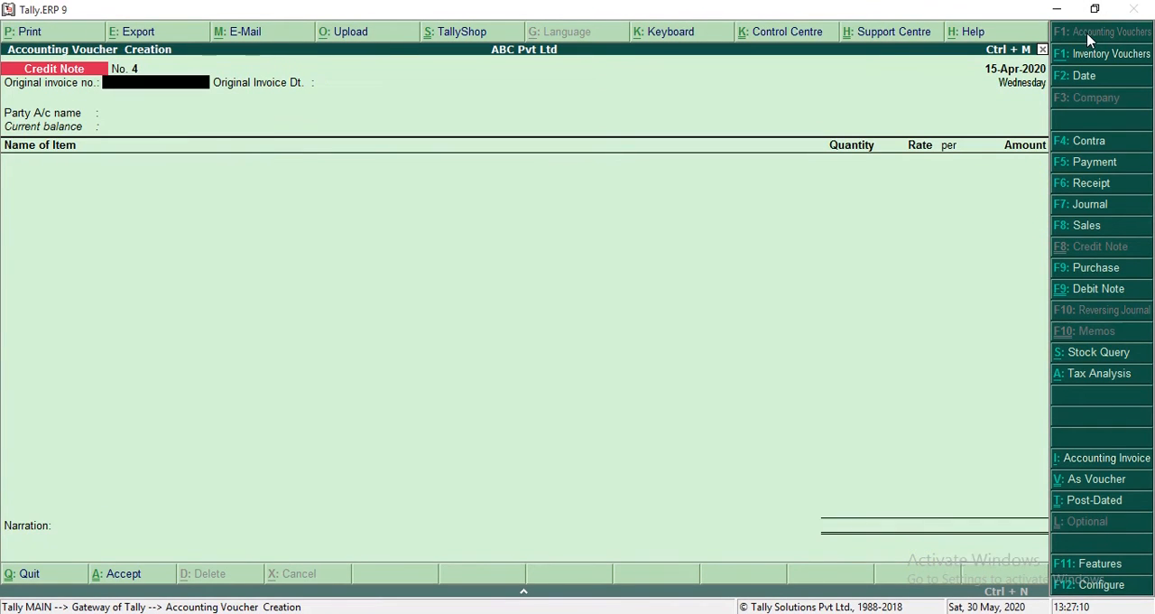
Step: Leave voucher entry and open the GSTR-1 report
key(Escape)
key(d)
key(o)
key(g)
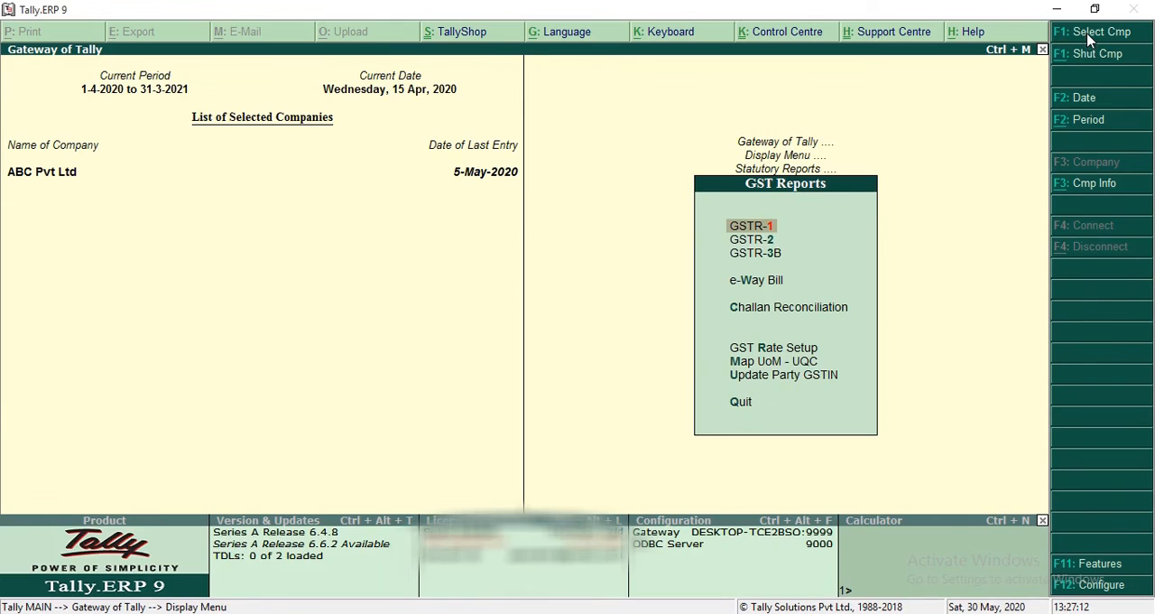
key(Return)
Step: Check the vouchers listed under Credit/Debit Notes(Unregistered) - 9B and return to the returns summary
key(Down)
key(Down)
key(Down)
key(Down)
key(Down)
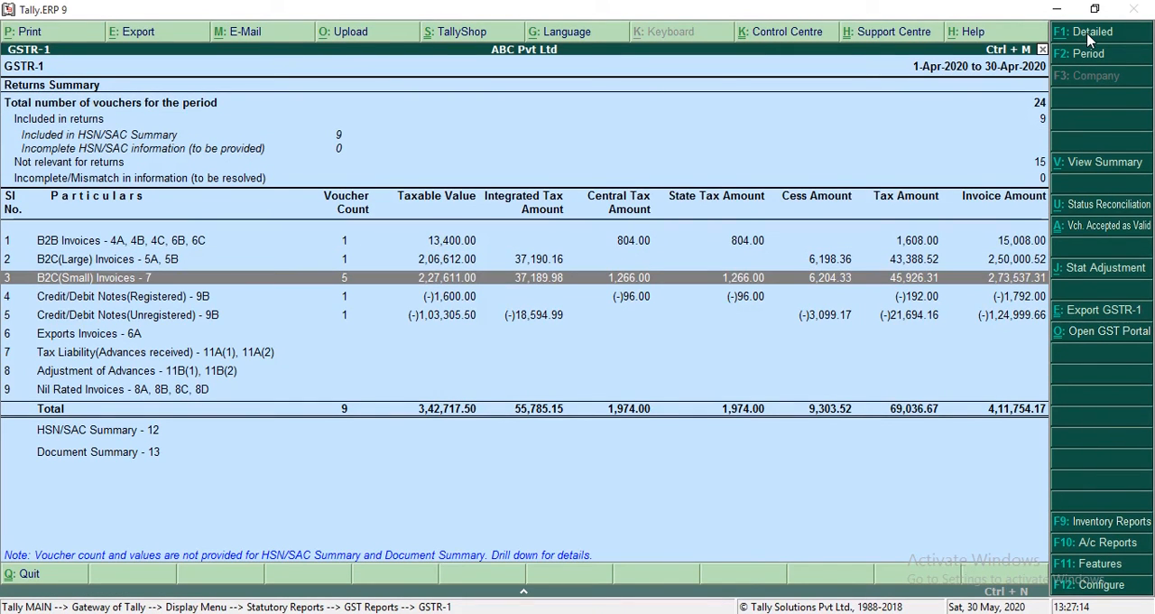
key(Down)
key(Down)
key(Down)
key(Up)
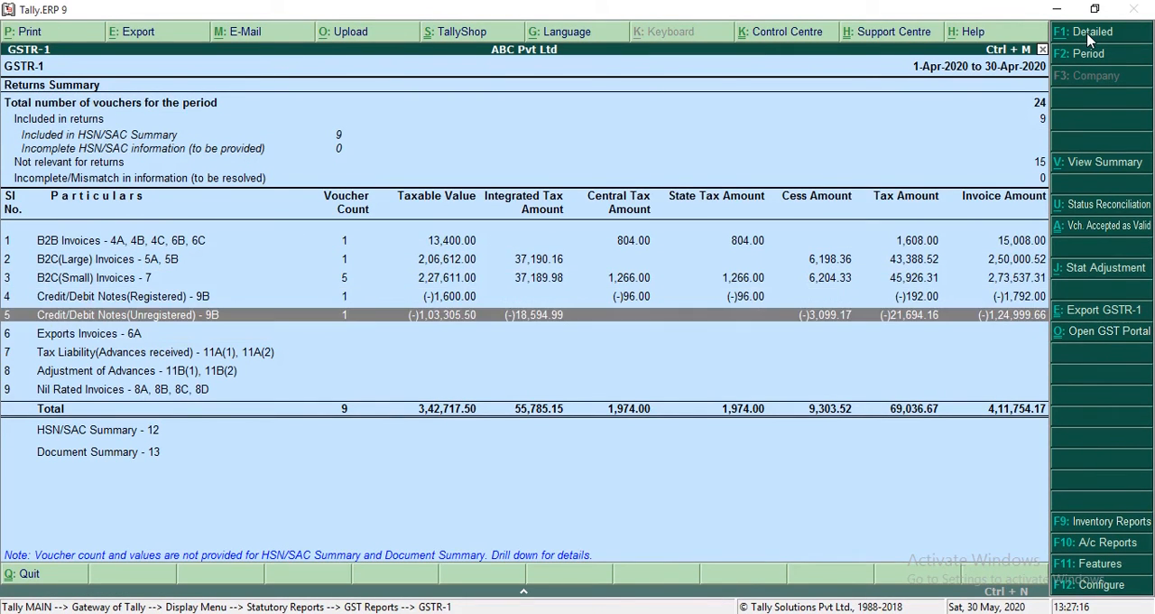
key(Return)
key(Escape)
Step: Drill down through B2C(Small) Invoices - 7 to the Kerala 12 % vouchers and locate the Cash Counter 1 credit note
key(Up)
key(Up)
key(Return)
key(Down)
key(Up)
key(Return)
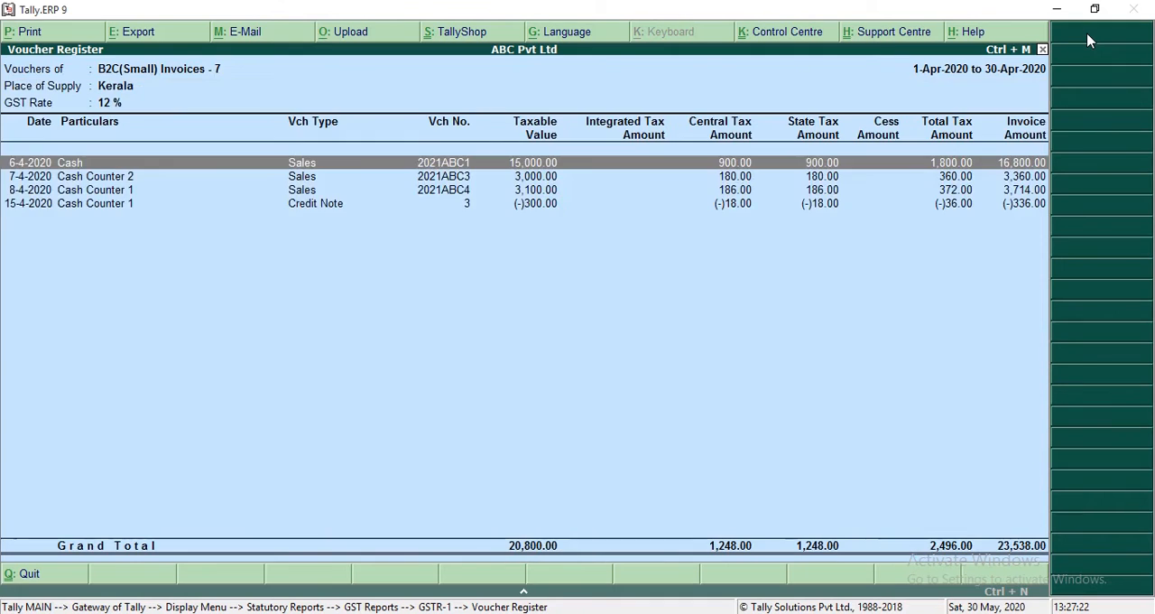
key(Down)
key(Down)
key(Down)
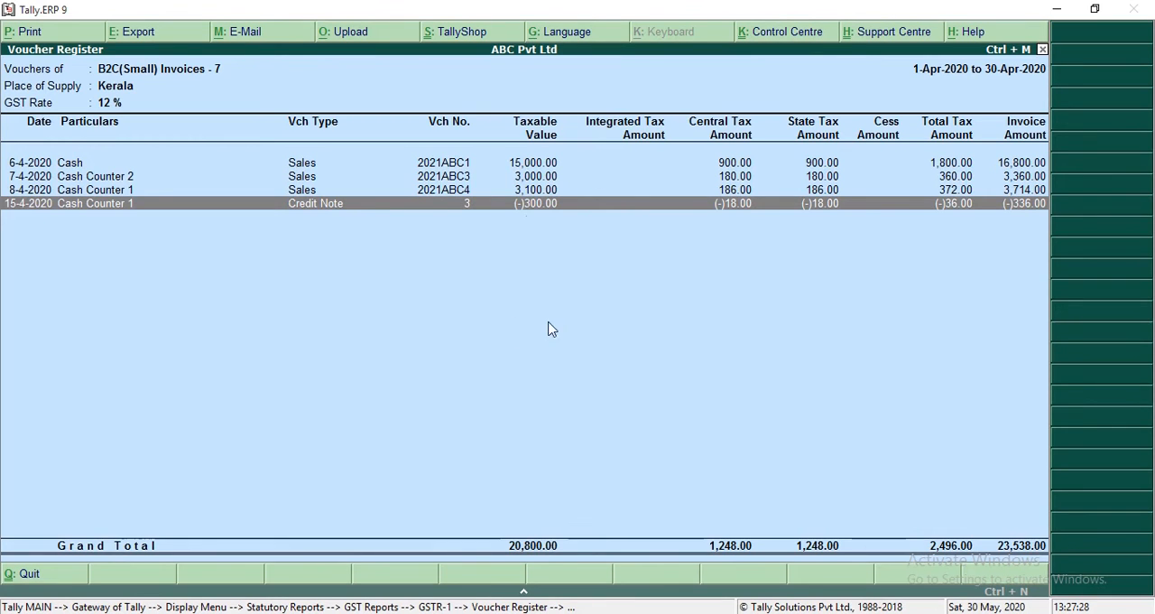
Step: Return to the B2C(Small) state list and open the Puducherry 18 % vouchers
key(Escape)
key(Escape)
key(Return)
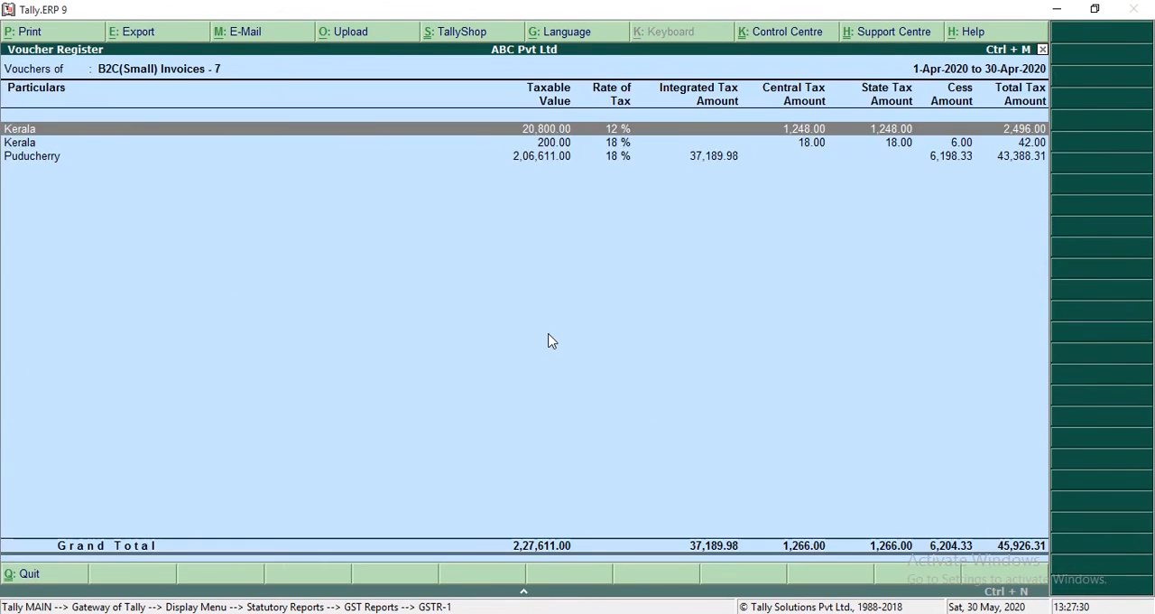
key(Down)
key(Down)
key(Return)
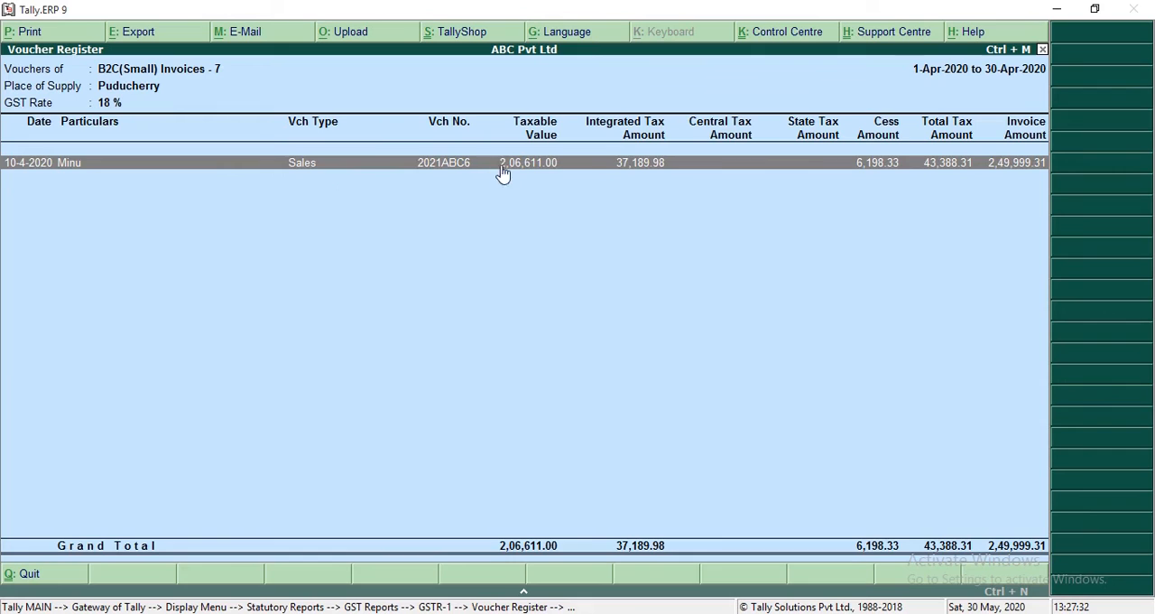
Step: Open sales voucher 2021ABC6 to check its date, item, quantity and rate, and close it without changes
click(462, 173)
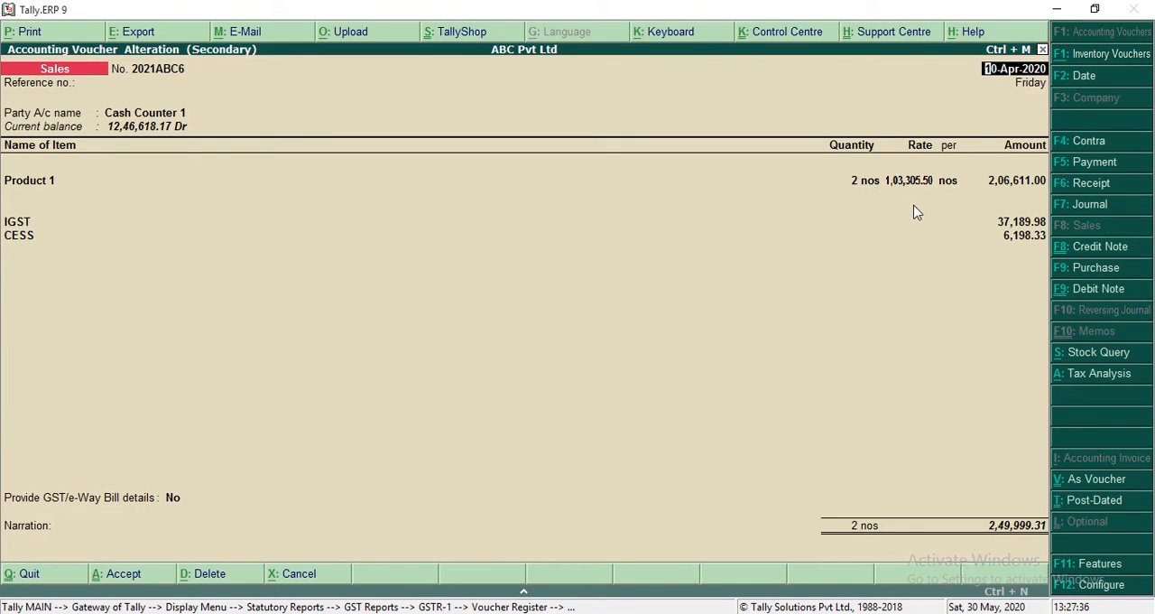
key(Escape)
key(y)
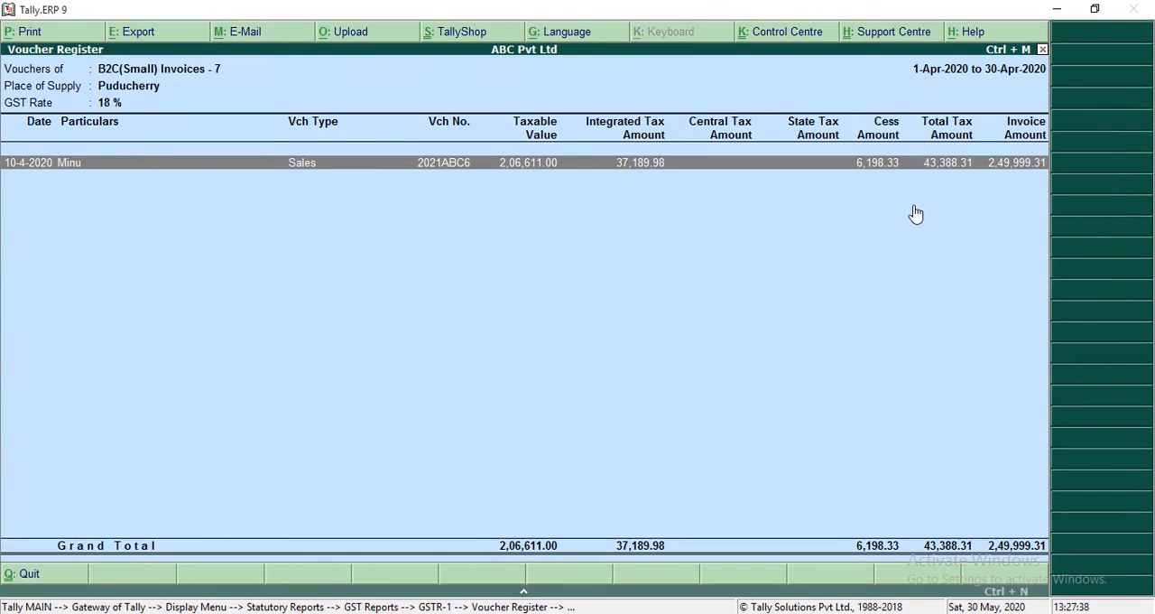
key(Return)
key(Escape)
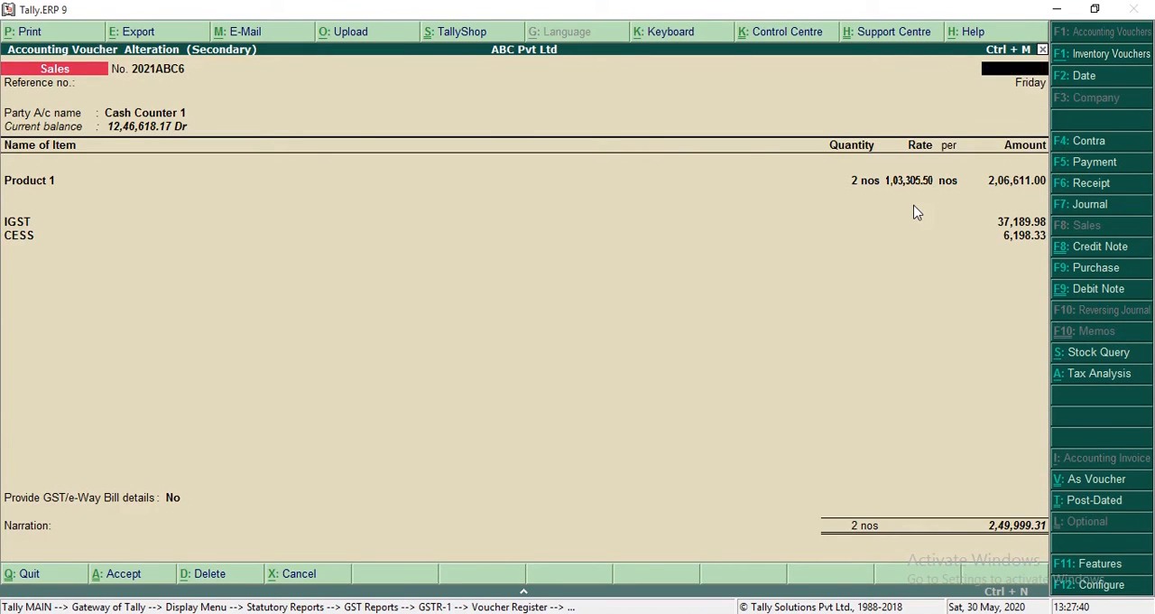
key(y)
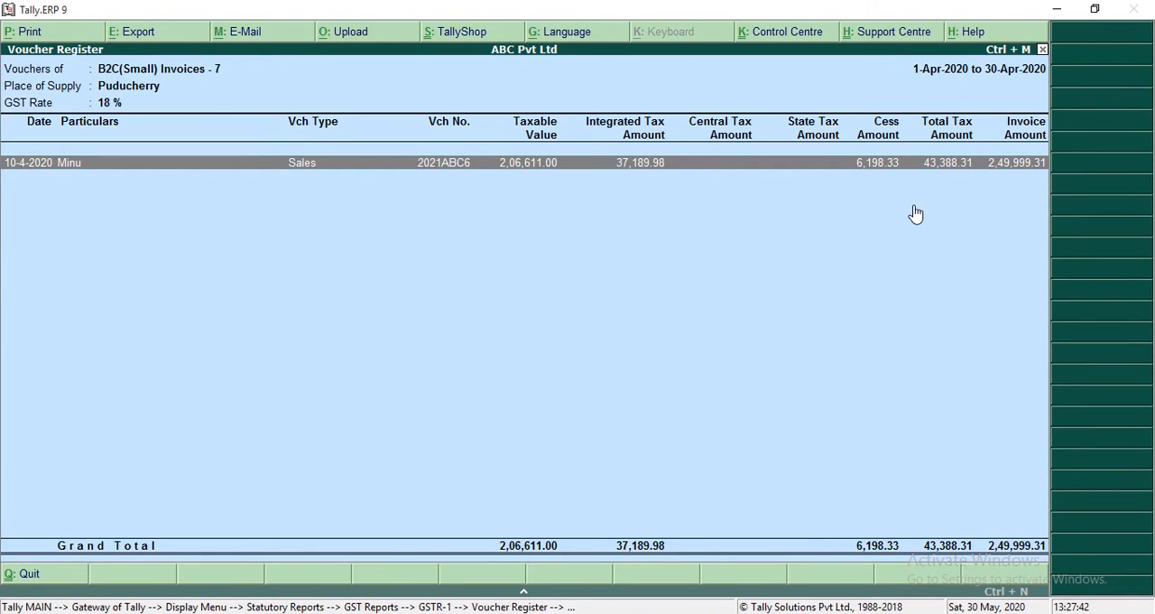
Step: Close the GST reports and open a new credit note voucher
key(Escape)
key(Escape)
key(Escape)
key(Escape)
key(Escape)
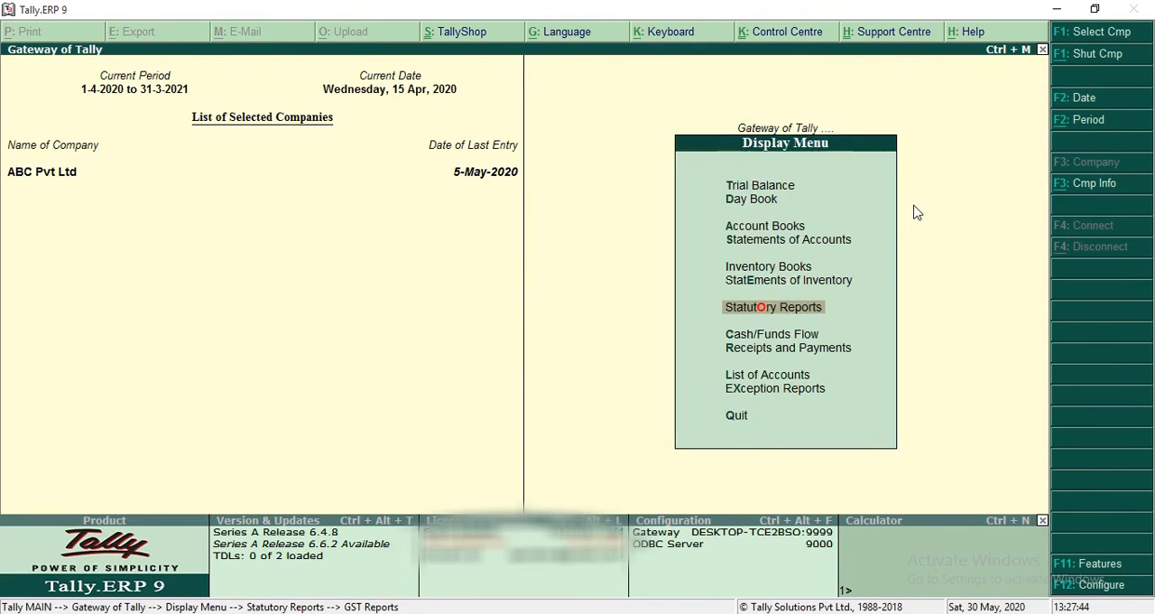
key(Escape)
key(v)
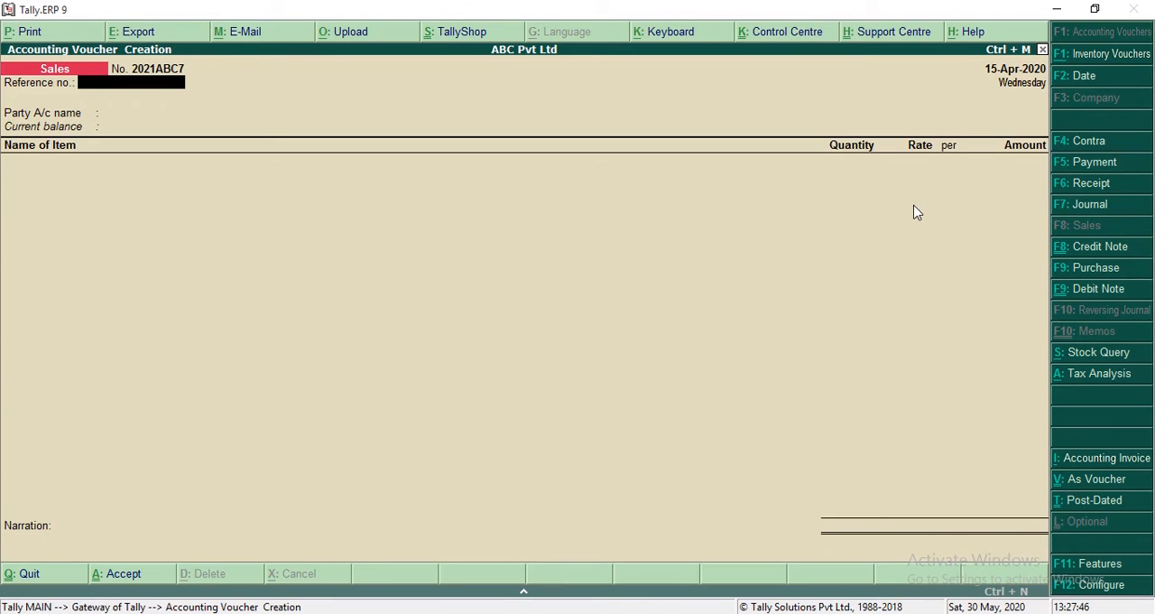
click(1083, 252)
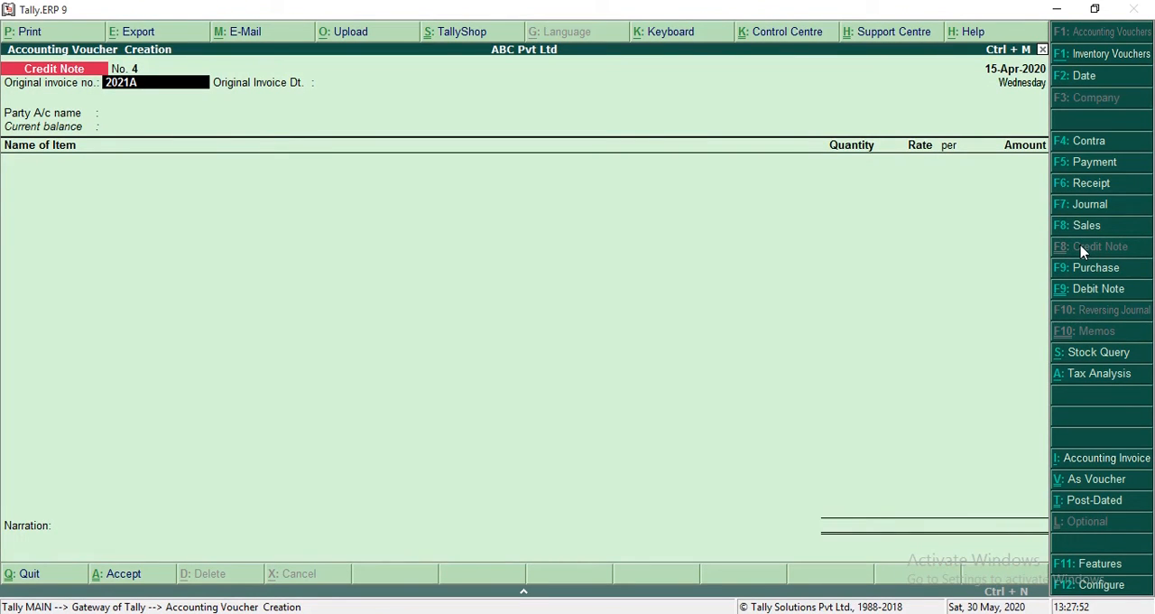
Step: Enter original invoice 2021ABC6 dated 10-Apr-2020 and choose Cash Counter 1 as the party of the credit note
text(2021ABC6)
key(Return)
text(10.4)
key(Return)
text(ca)
key(Return)
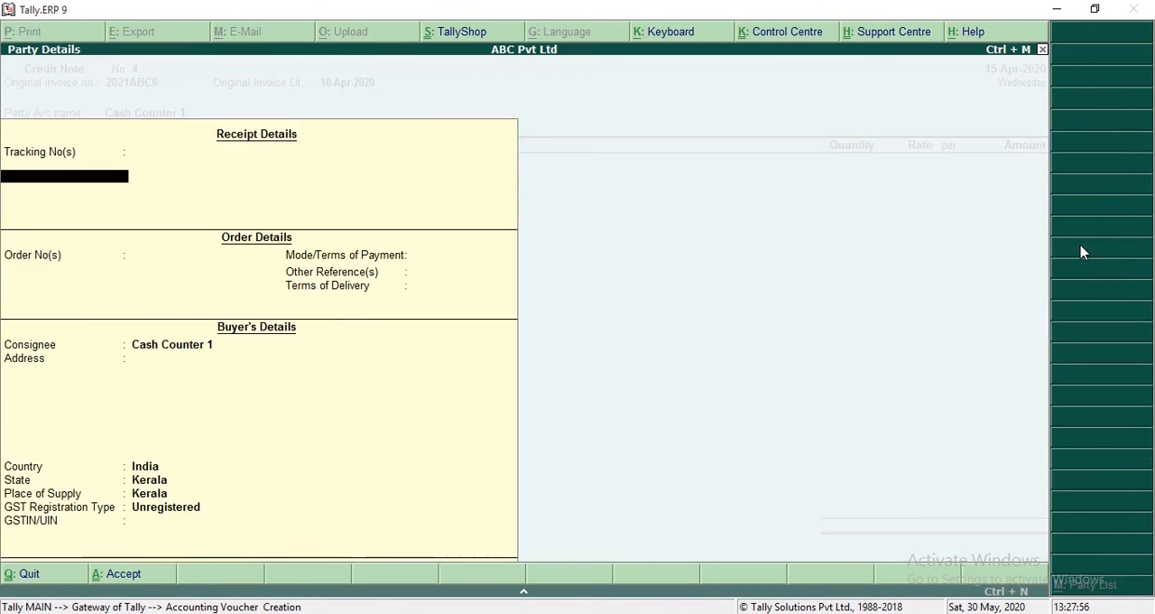
Step: Set the buyer's state to Puducherry in the party details, leaving the receipt and order details blank
key(ctrl+a)
key(BackSpace)
key(Return)
key(Return)
key(Return)
key(Return)
key(Return)
key(Return)
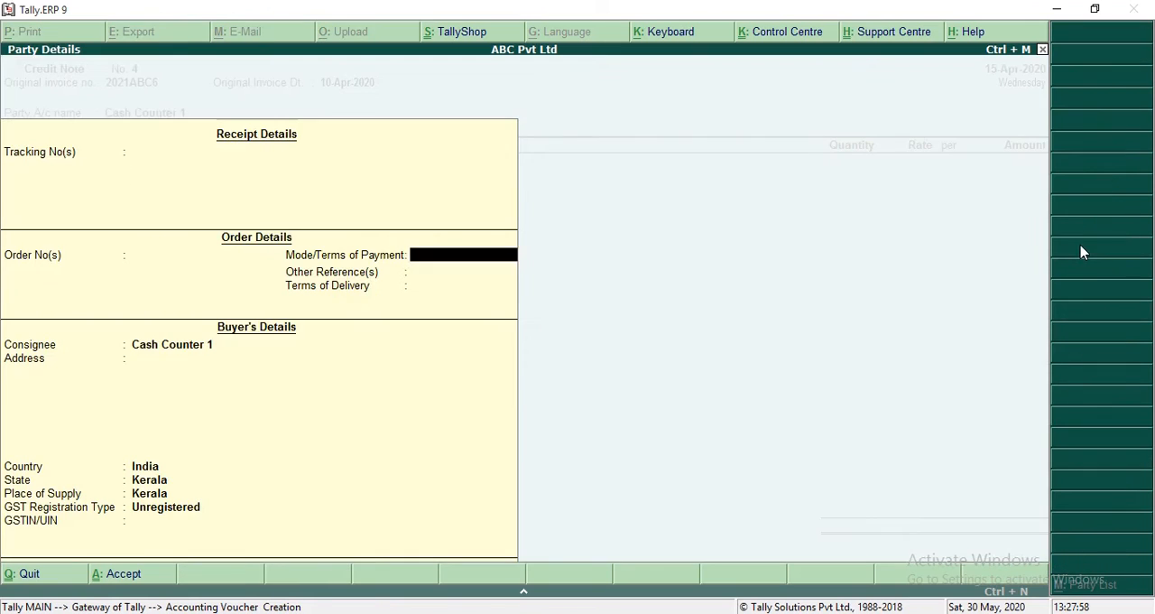
key(Return)
text(PUD)
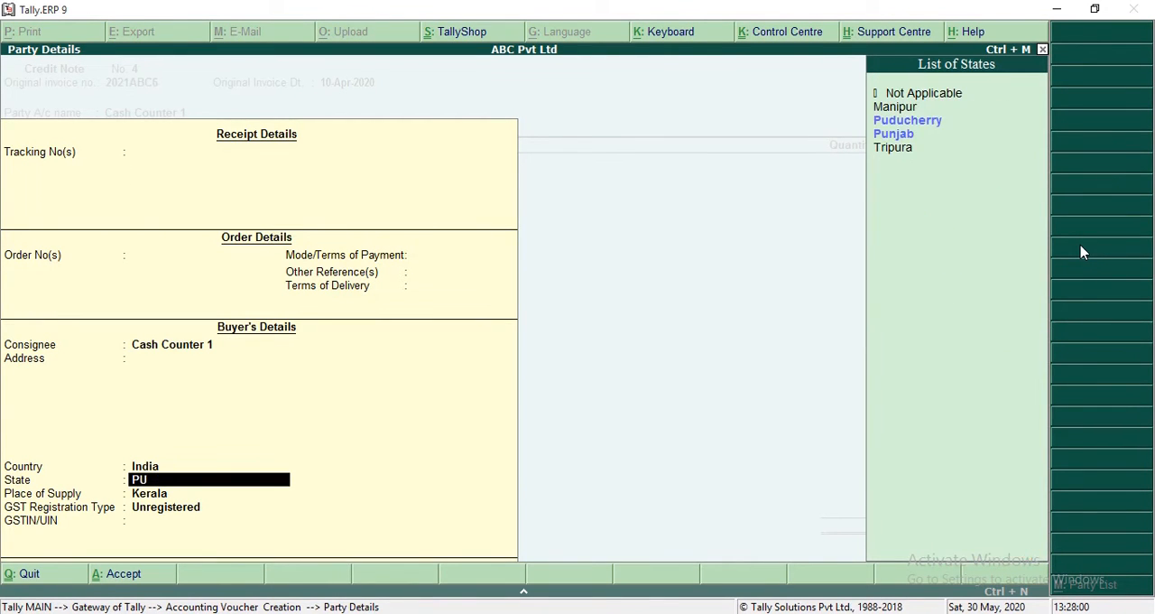
key(Return)
Step: Add 1 nos of Product 1 at a rate of 1,03,305.50 to the credit note
key(Return)
key(Return)
key(Return)
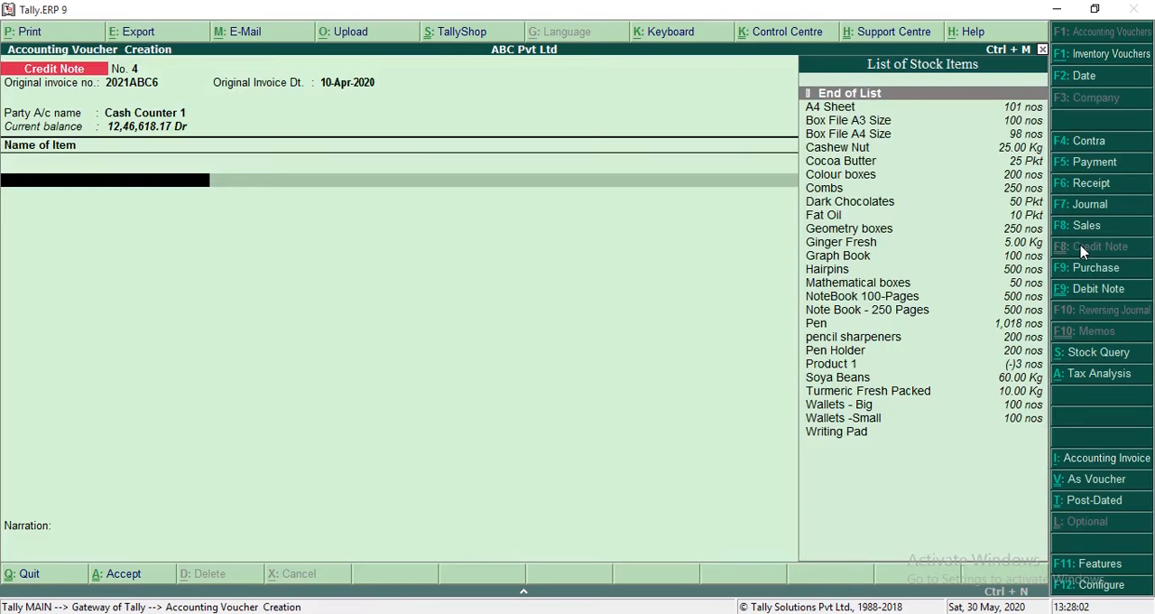
text(PRO)
key(Return)
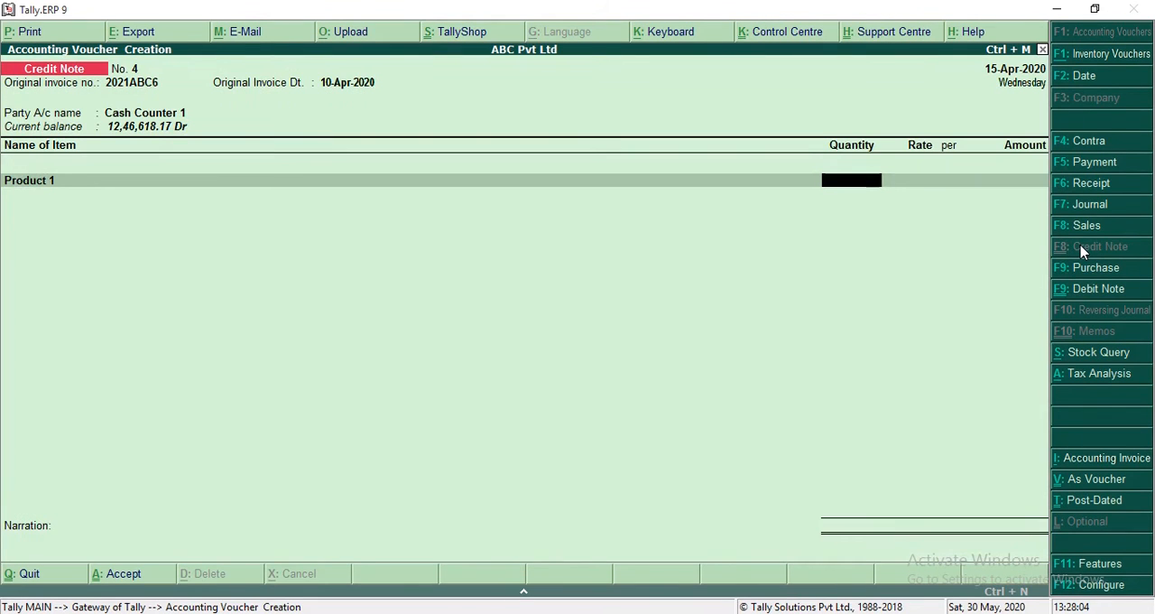
text(1)
key(Return)
key(Return)
key(Return)
key(Return)
key(Return)
key(Return)
Step: Add the IGST and CESS ledgers to the credit note
key(Return)
key(Return)
key(Return)
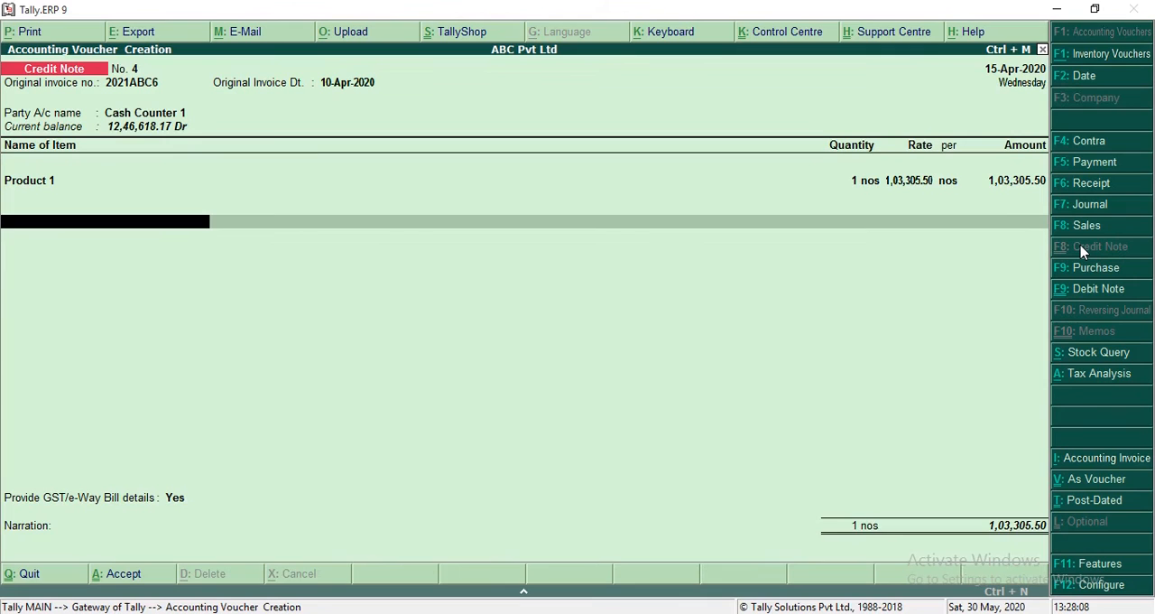
text(IG)
key(Return)
Step: Set Provide GST/e-Way Bill details to No and accept the credit note
key(Return)
key(Return)
key(BackSpace)
key(BackSpace)
key(BackSpace)
key(BackSpace)
key(Return)
text(CES)
key(Return)
key(Return)
key(Return)
key(Down)
key(Return)
key(Return)
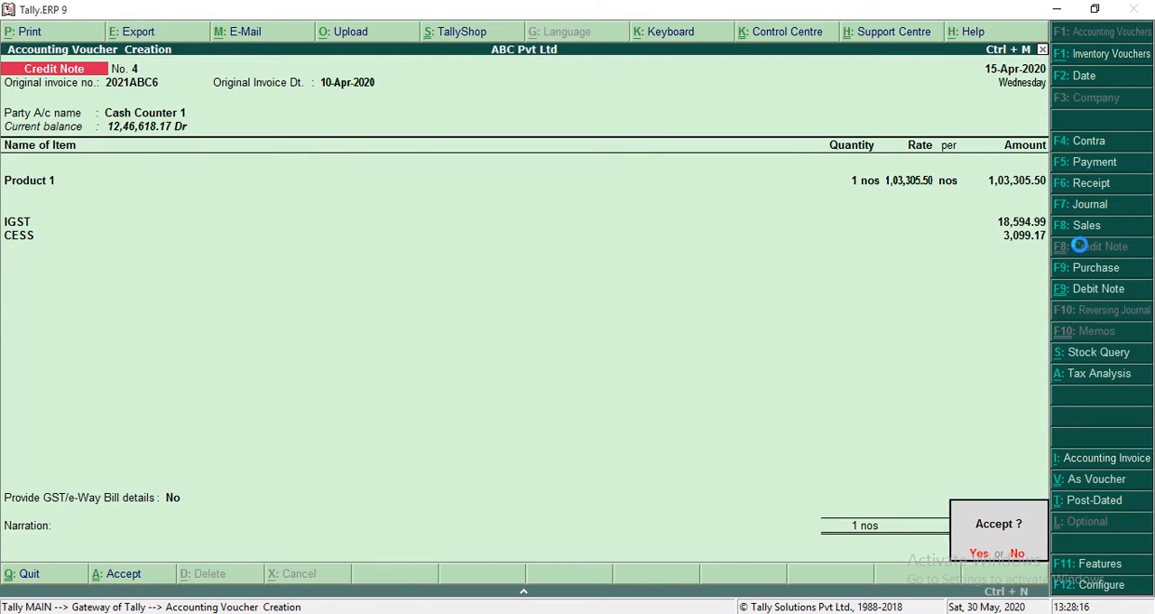
key(Return)
Step: Open the GSTR-1 report and drill down into B2C(Small) Invoices - 7
key(Escape)
key(d)
key(u)
key(g)
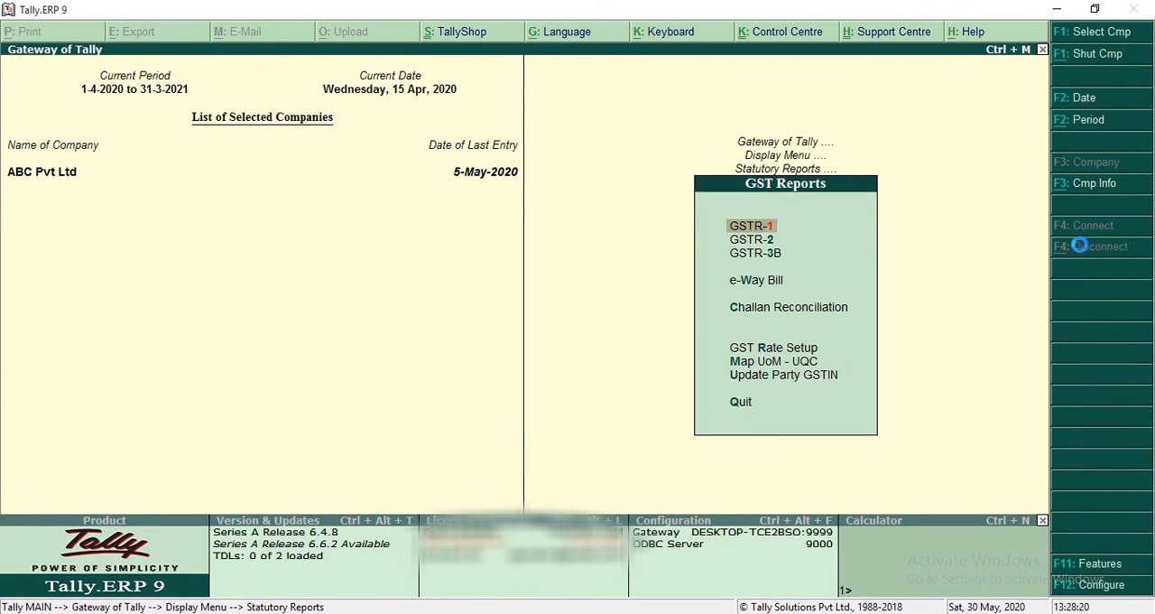
key(Return)
key(Down)
key(Down)
key(Down)
key(Down)
key(Down)
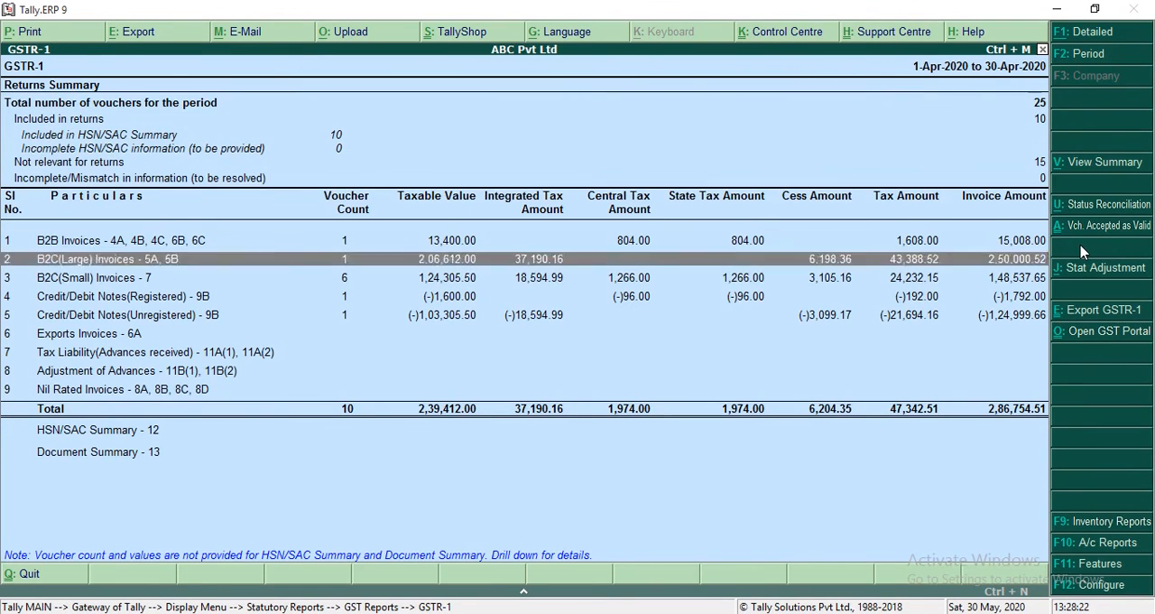
key(Down)
key(Return)
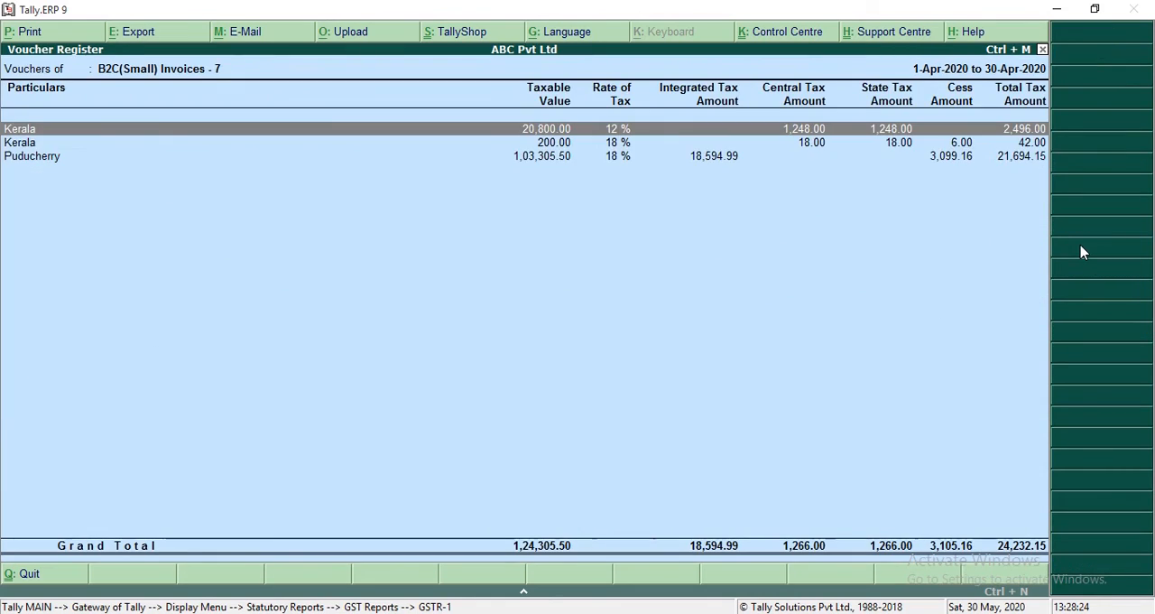
Step: Open the Puducherry 18 % vouchers and examine the Cash Counter 1 credit note
key(Down)
key(Down)
key(Return)
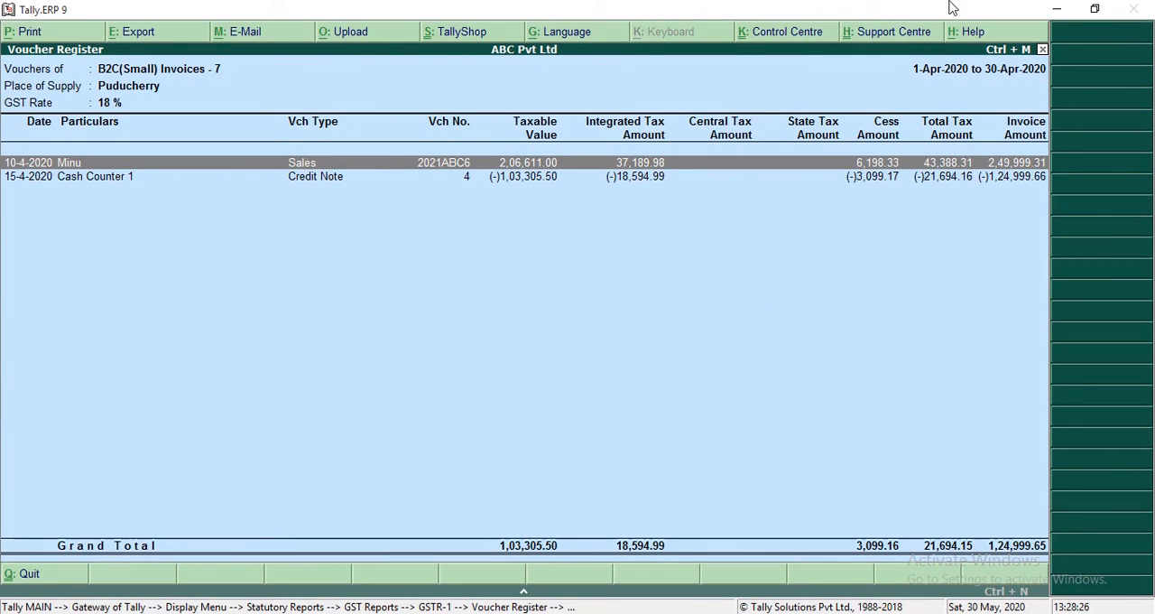
click(533, 180)
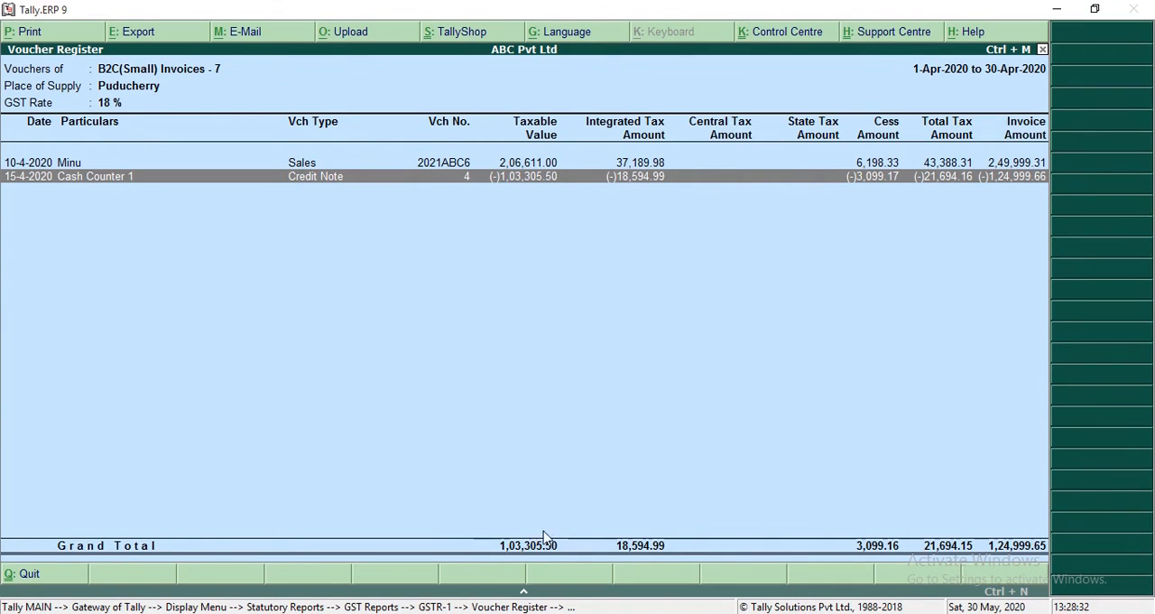
key(Return)
Step: Return to the GSTR-1 summary and review the registered and unregistered Credit/Debit Notes rows
key(Escape)
key(Escape)
key(Escape)
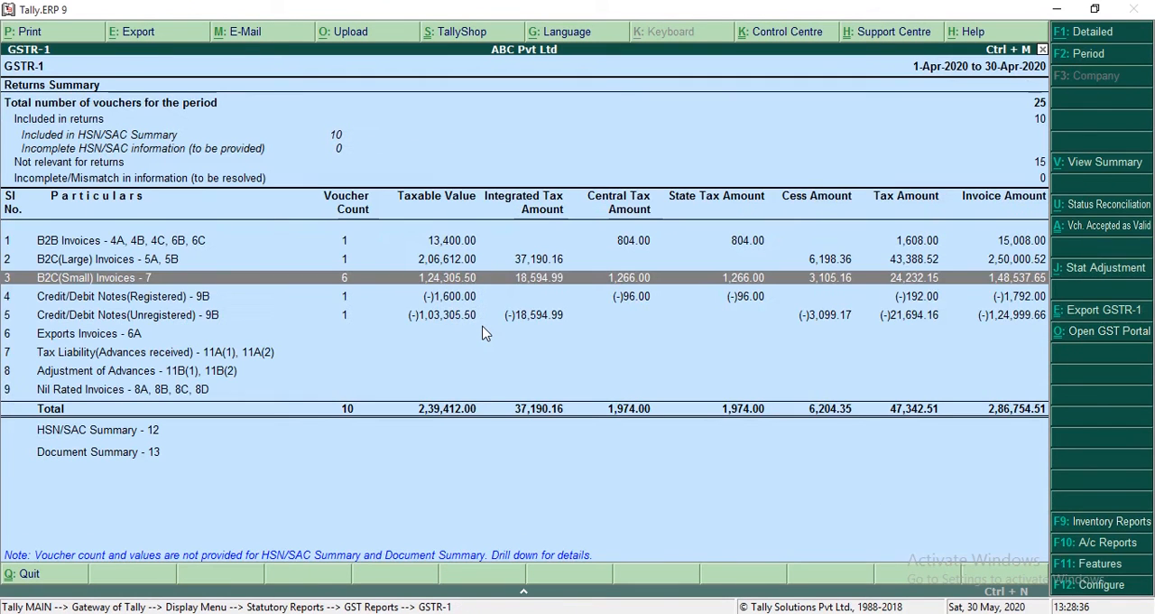
key(Down)
key(Down)
key(Down)
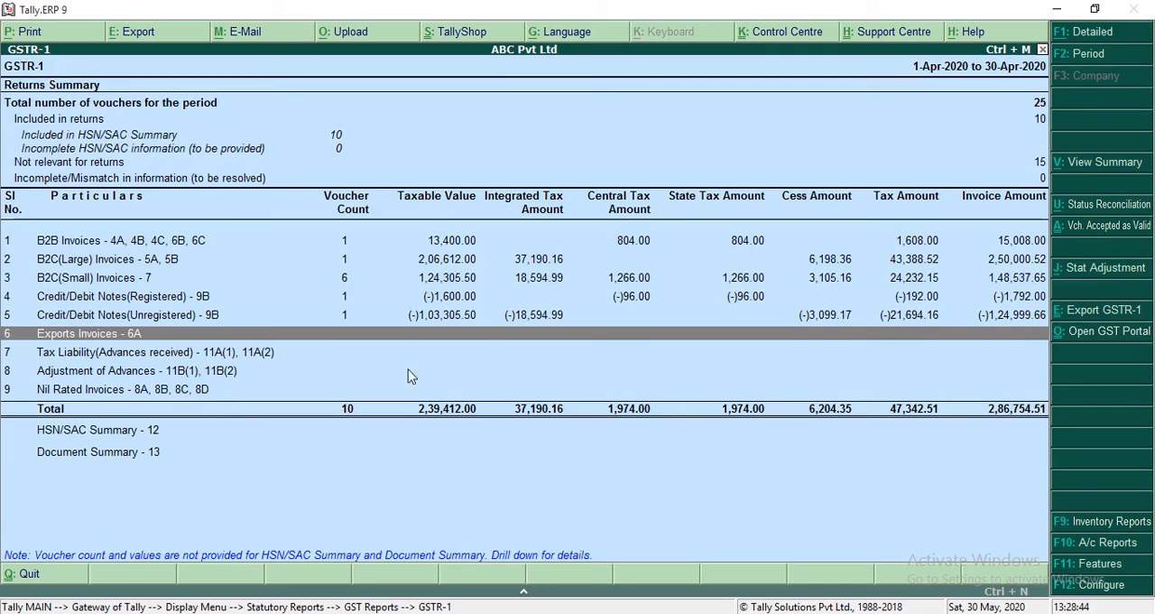
Step: Leave the GSTR-1 report and start a new sales voucher without a reference number
key(Escape)
key(Escape)
key(Escape)
key(v)
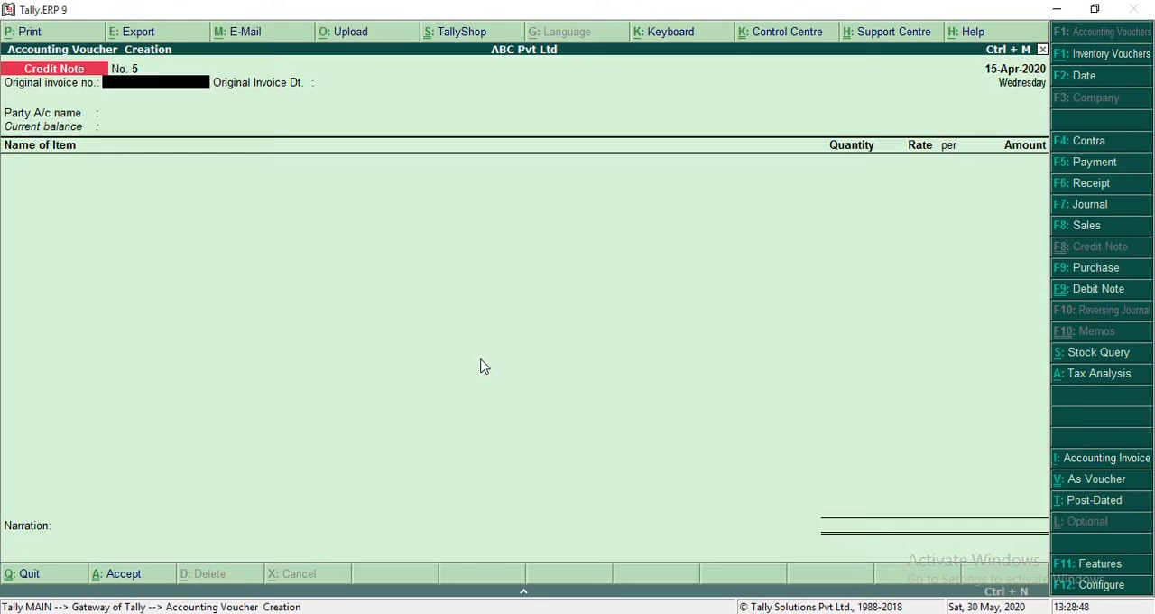
click(1095, 226)
key(Return)
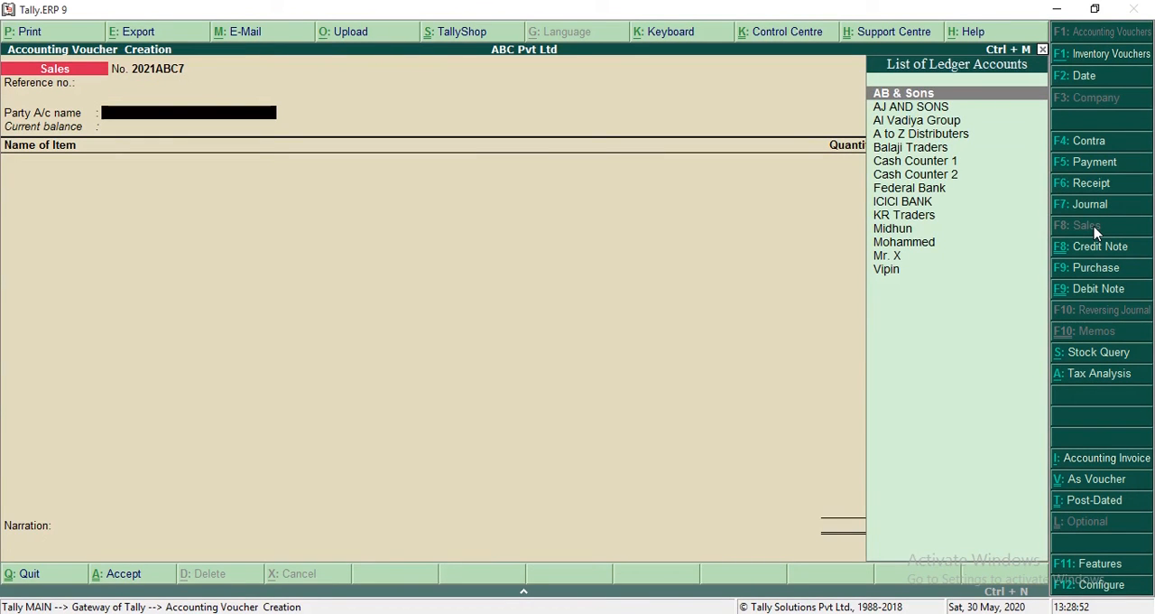
Step: Choose Al Vadiya Group as the party, check its ledger's mailing and tax registration details, and accept the party details
key(Down)
key(Down)
key(Return)
key(Escape)
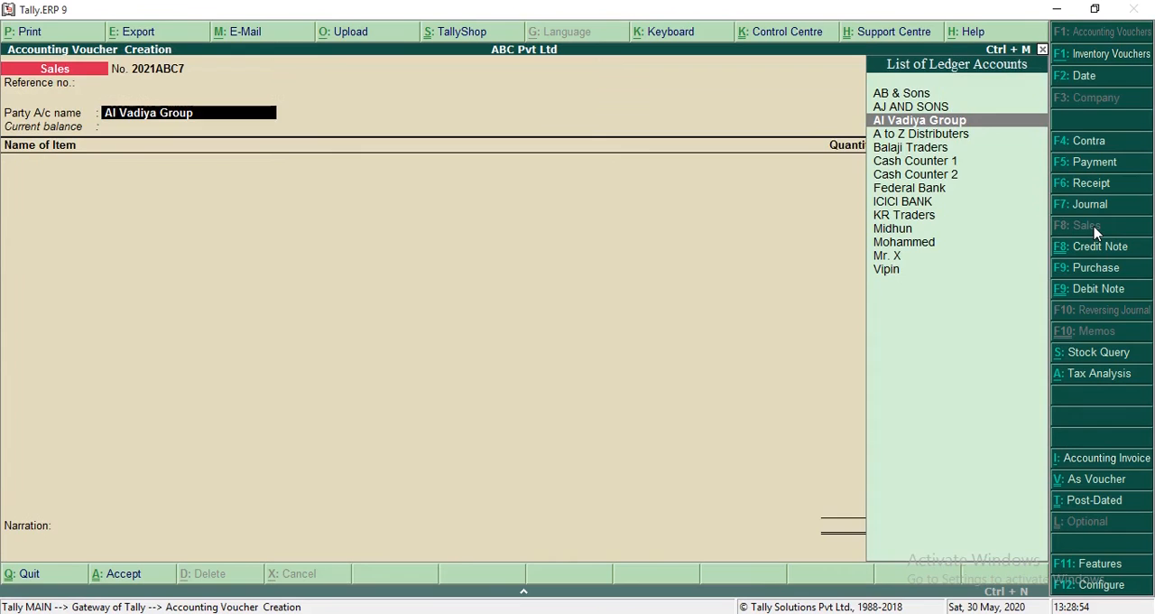
key(ctrl+Return)
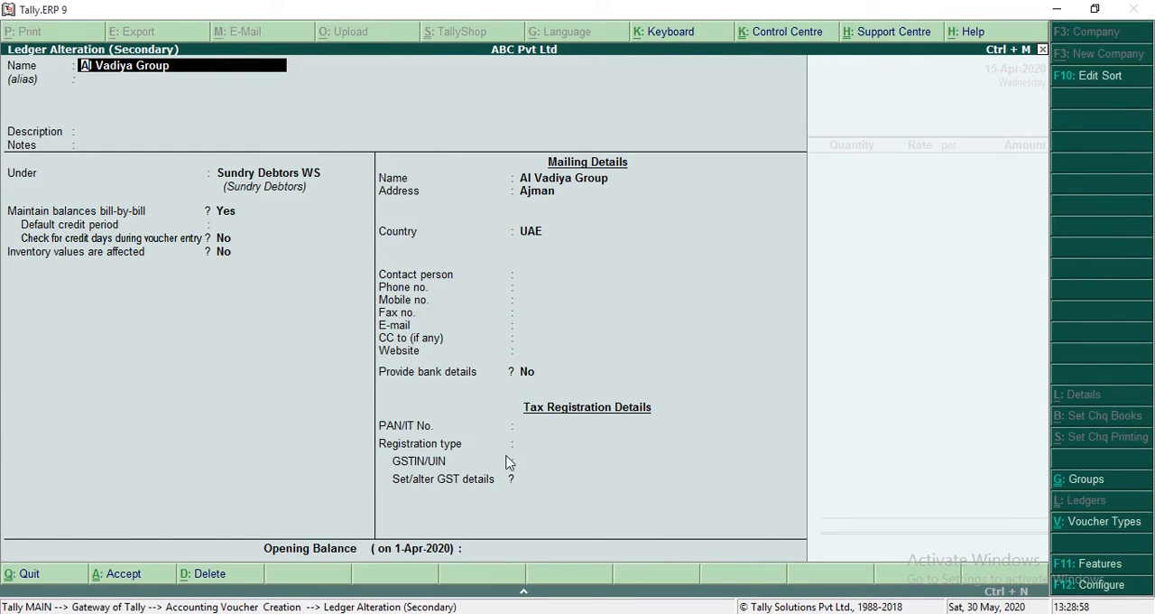
key(Escape)
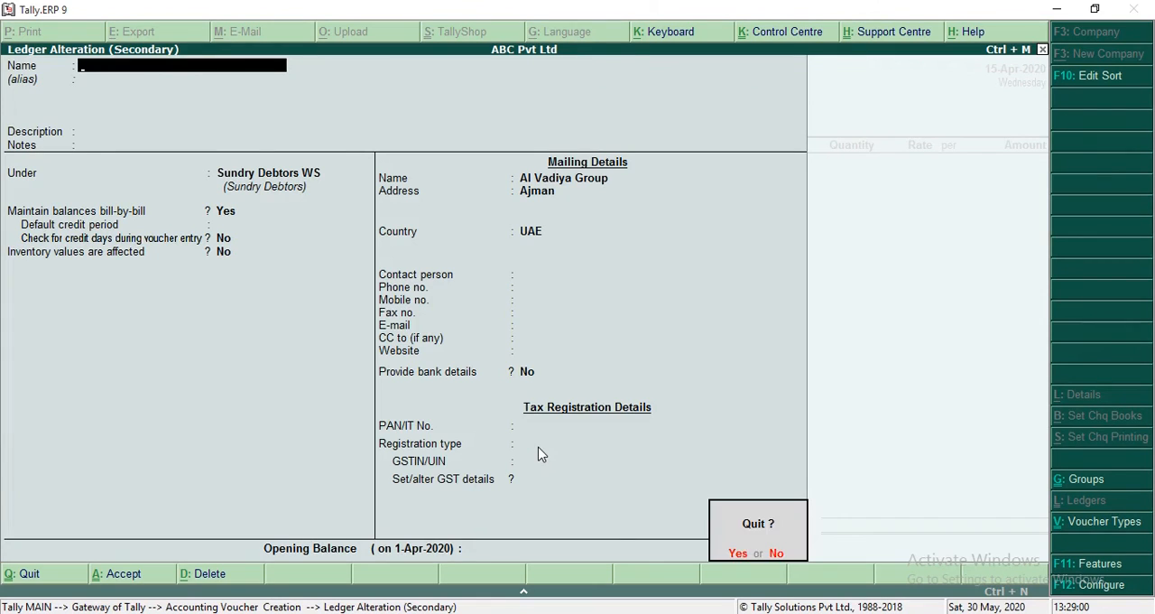
key(y)
key(Return)
key(ctrl+a)
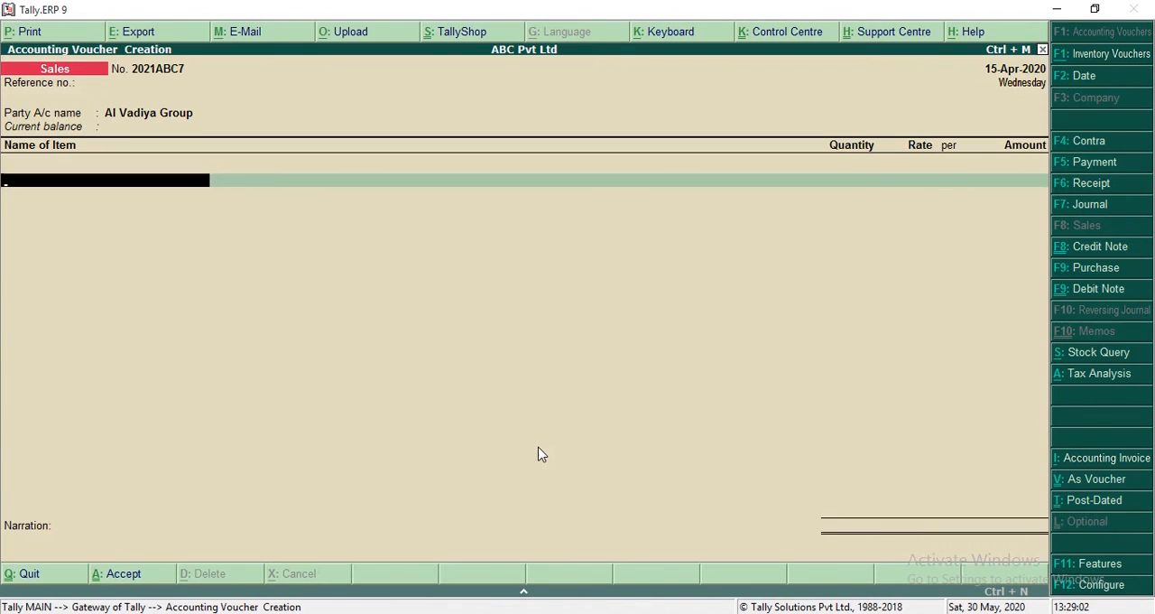
Step: Add 1 nos of Product 1 at a rate of 10,000 and allocate the amount to the Sales ledger
text(Pr)
key(Return)
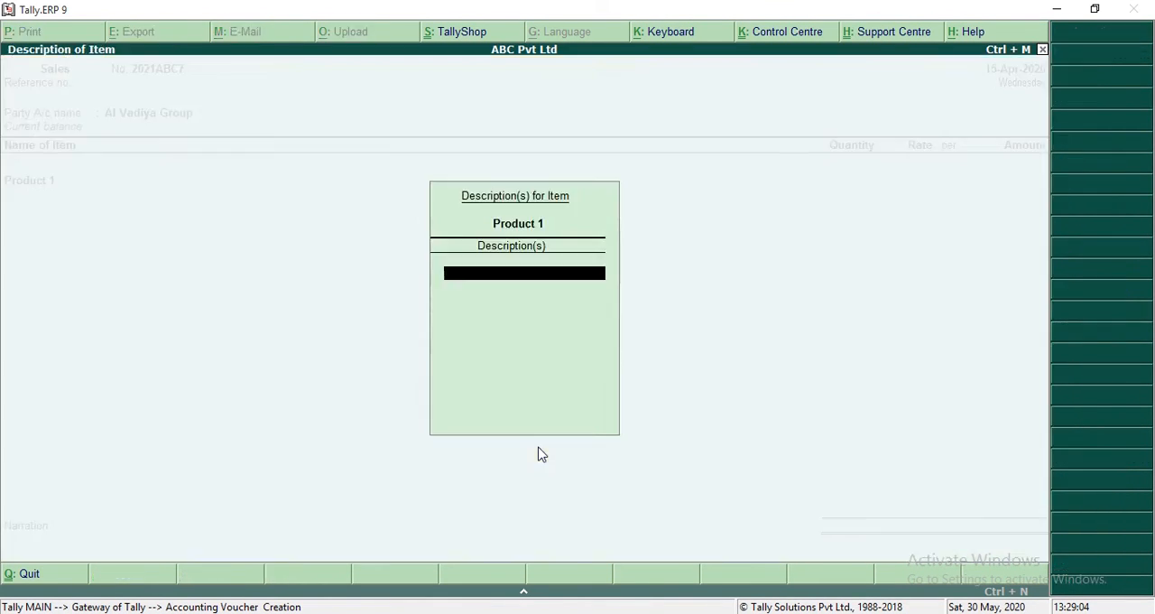
key(Return)
text(1)
key(Return)
text(50)
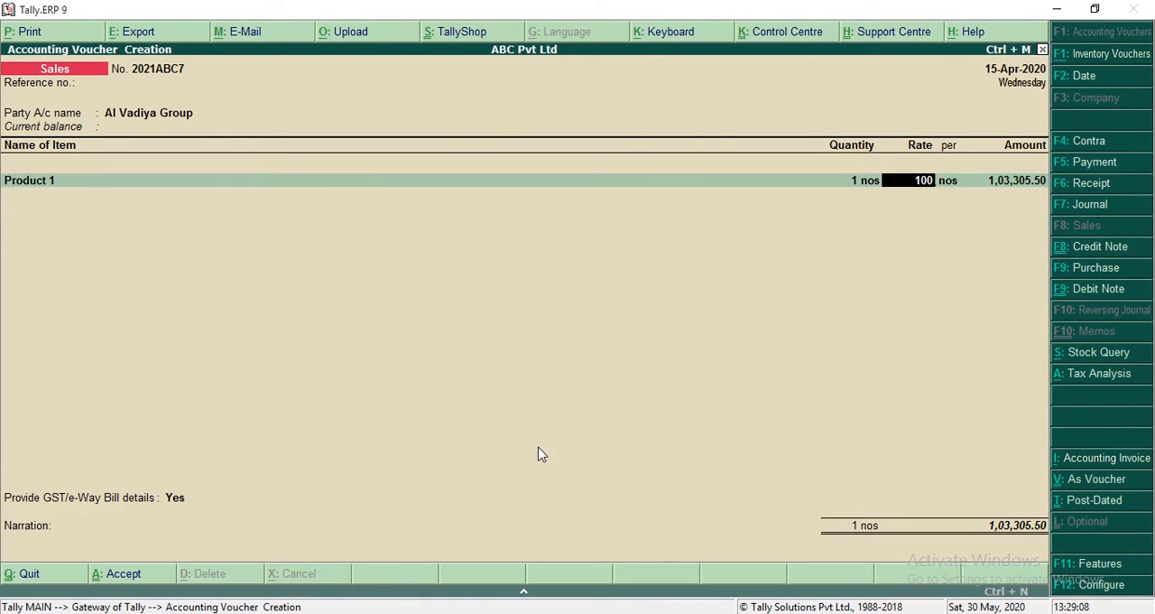
key(Return)
key(Return)
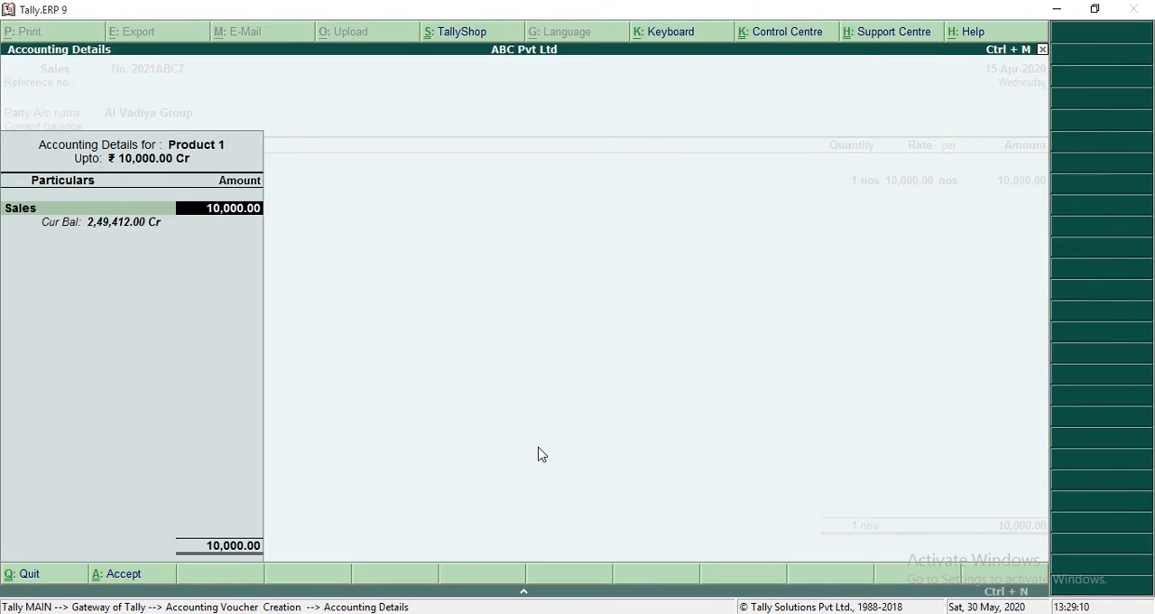
Step: Add the IGST and CESS tax ledgers below Product 1 in the sales voucher
key(Return)
key(Return)
text(CGST)
key(Return)
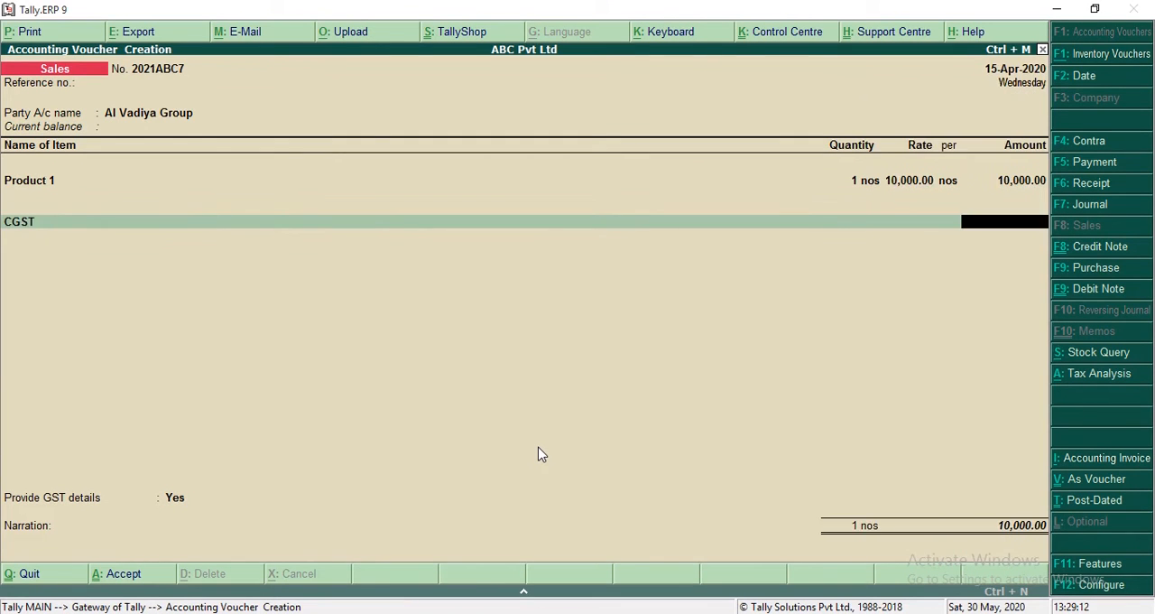
key(BackSpace)
text(IGS)
key(Return)
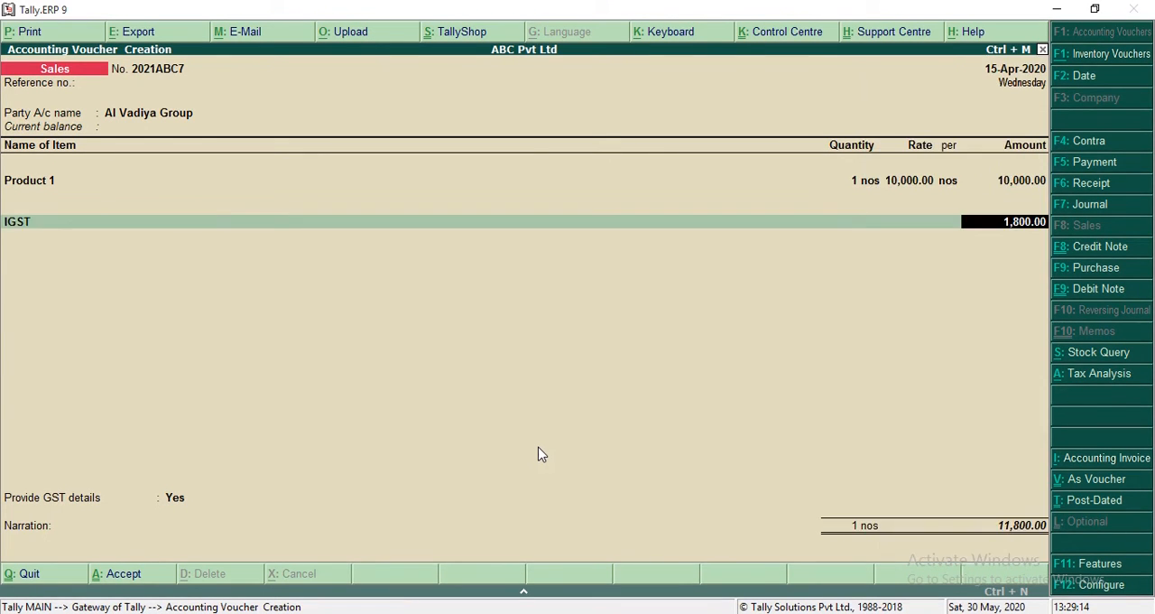
key(Return)
text(CES)
Step: Set Provide GST details to No and accept the Al Vadiya Group sales voucher
key(Return)
key(Return)
key(Return)
key(Up)
key(Return)
key(Return)
key(Return)
key(Return)
key(Return)
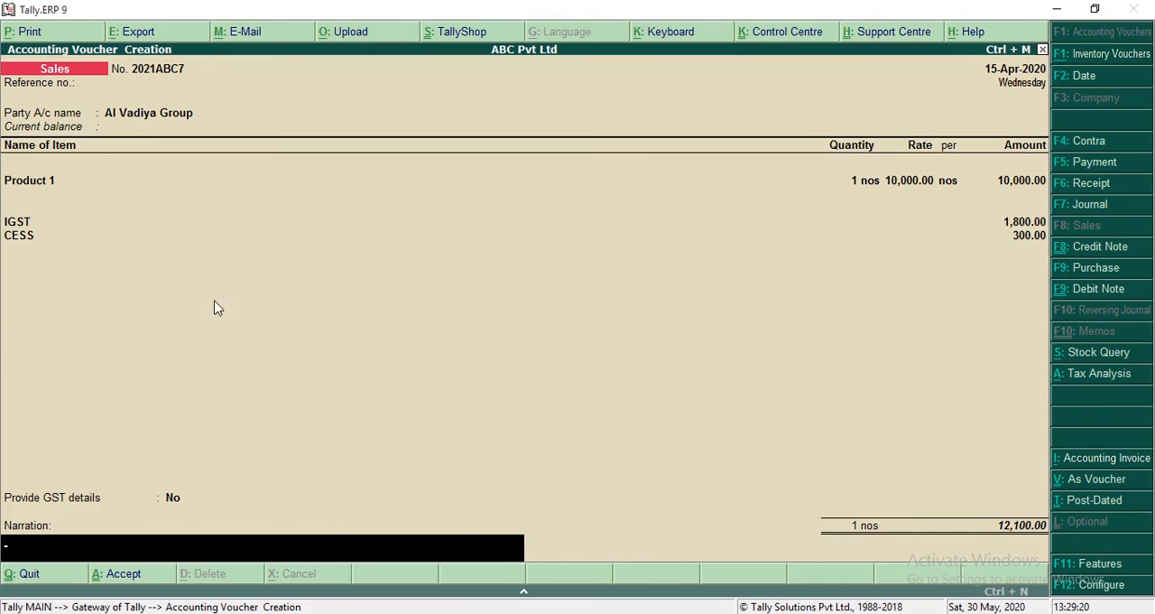
key(Return)
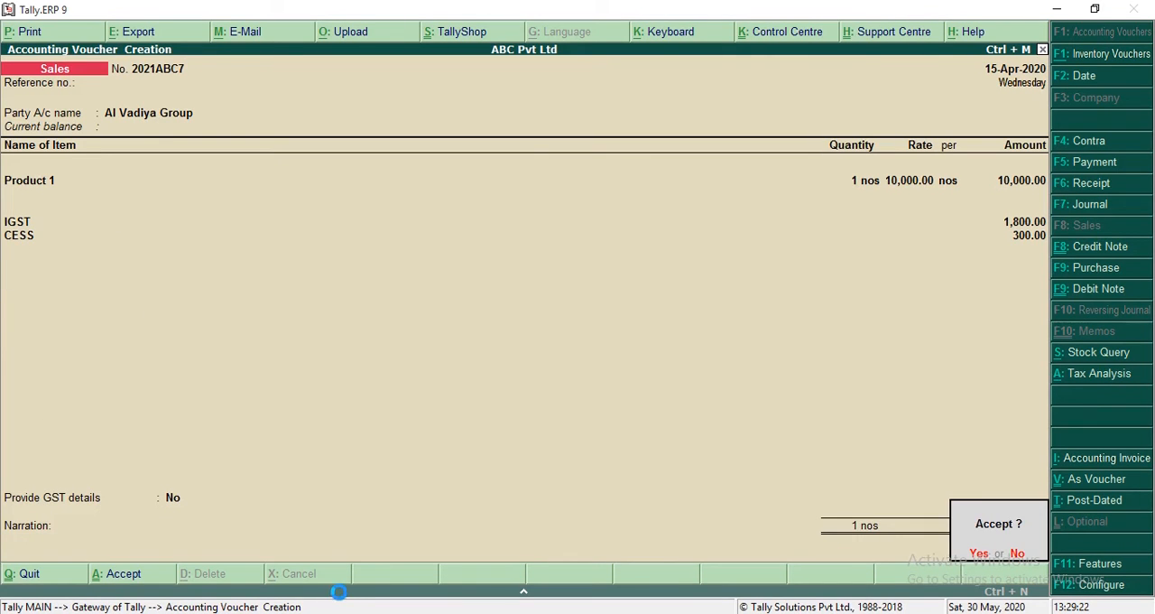
Step: Open the GSTR-1 report and review the rows from Exports Invoices - 6A down to Nil Rated Invoices
key(Return)
key(Escape)
key(Return)
key(d)
key(u)
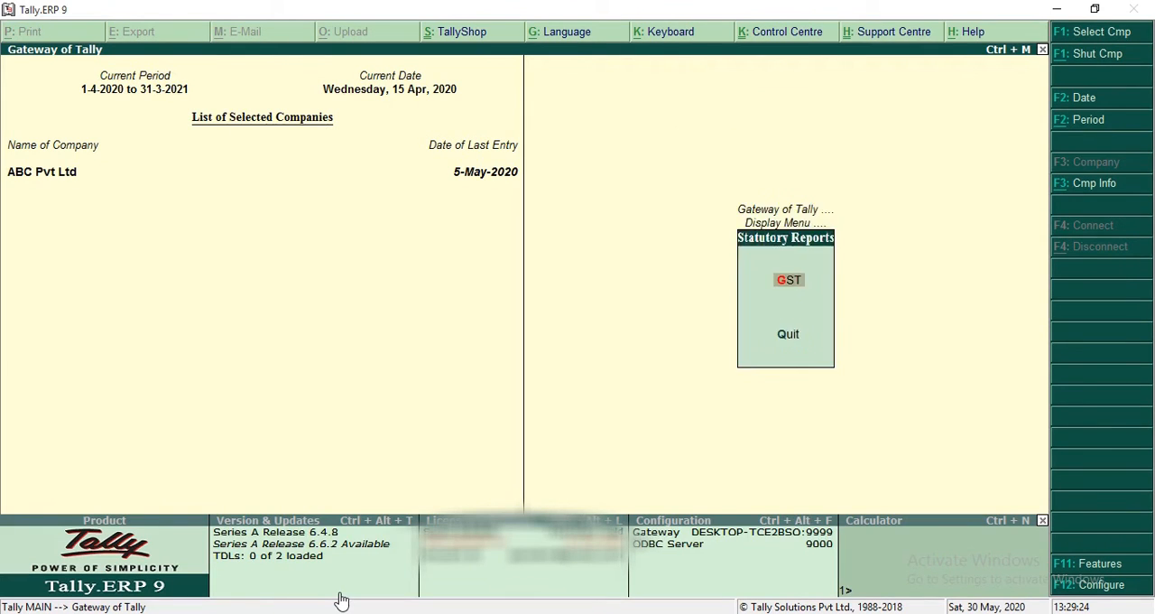
key(g)
key(Down)
key(Down)
key(Down)
key(Down)
key(Down)
key(Down)
key(Down)
key(Down)
key(Down)
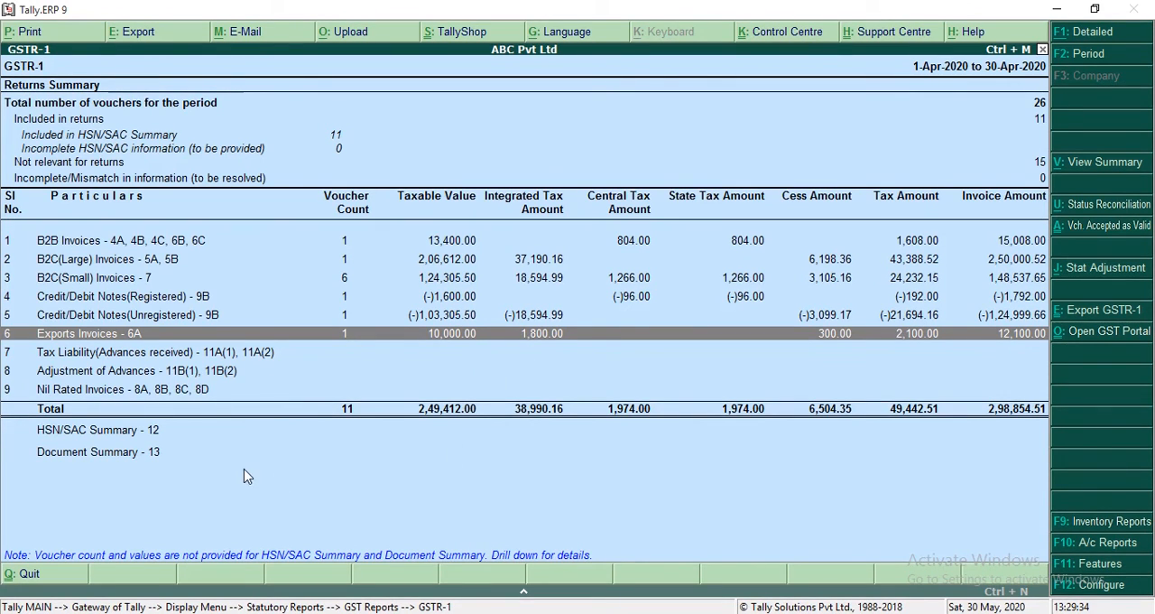
key(Down)
key(Down)
key(Down)
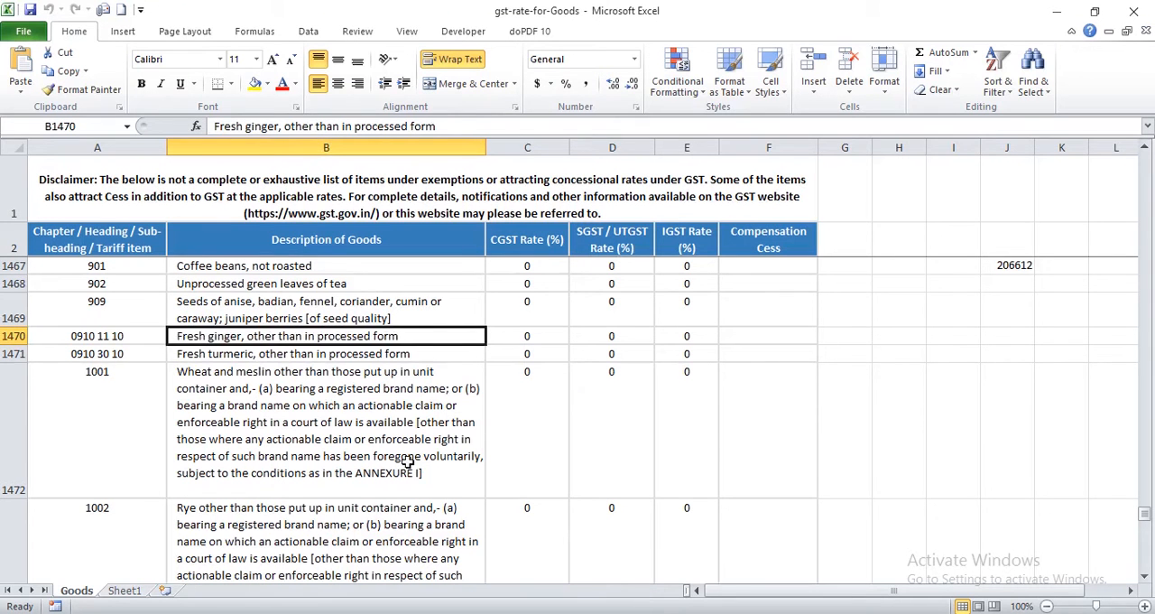
Step: Examine the CGST, SGST/UTGST and IGST rates for fresh ginger in the gst-rate-for-Goods workbook in Excel
key(Left)
key(Right)
key(Right)
key(Right)
key(Right)
key(Left)
key(Left)
key(Left)
key(Left)
key(Right)
key(Right)
key(Right)
key(Left)
key(Left)
Step: Switch to Tally.ERP 9 and start a new sales voucher with Cash Counter 1 as the party
key(alt+Tab)
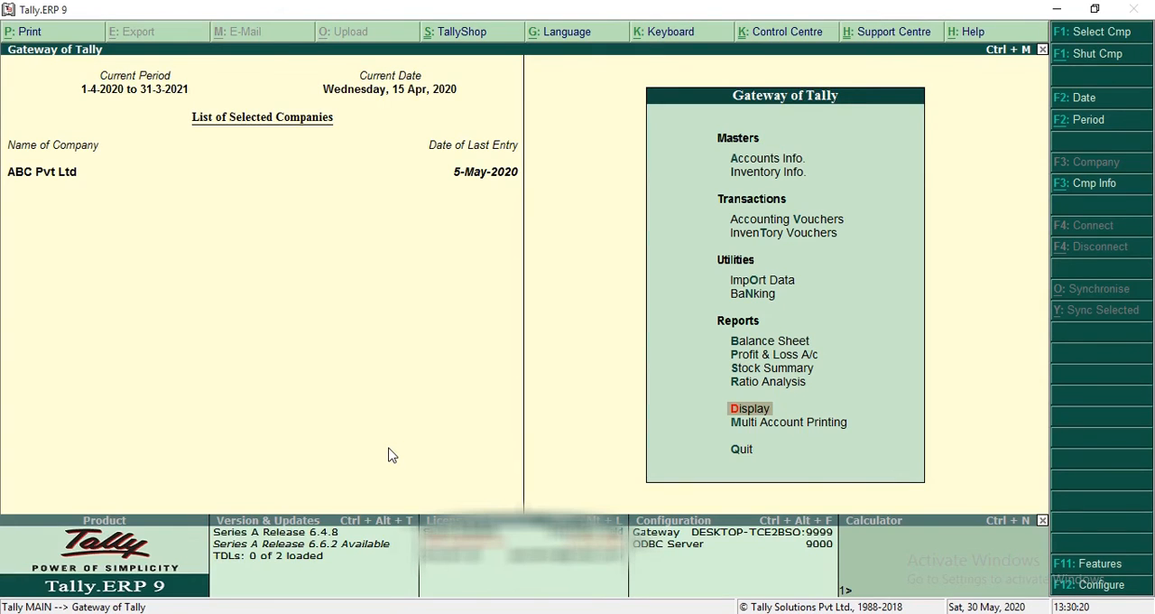
key(v)
key(Return)
text(ca)
key(Return)
key(ctrl+a)
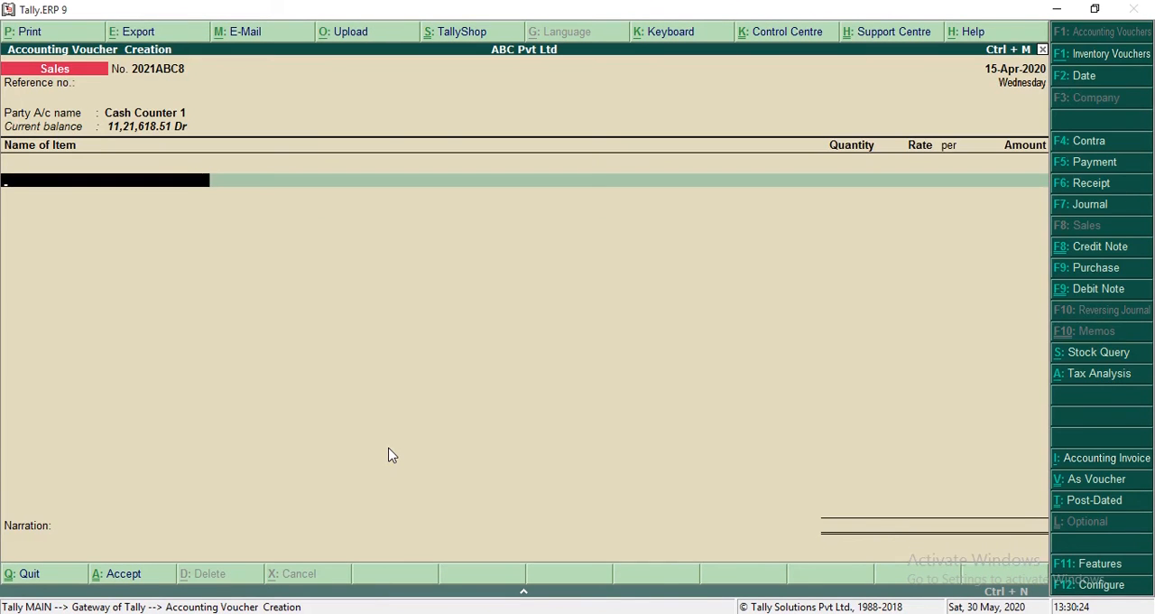
Step: Choose Ginger Fresh as the voucher item and open the GST details of its stock item master
text(gi)
key(Return)
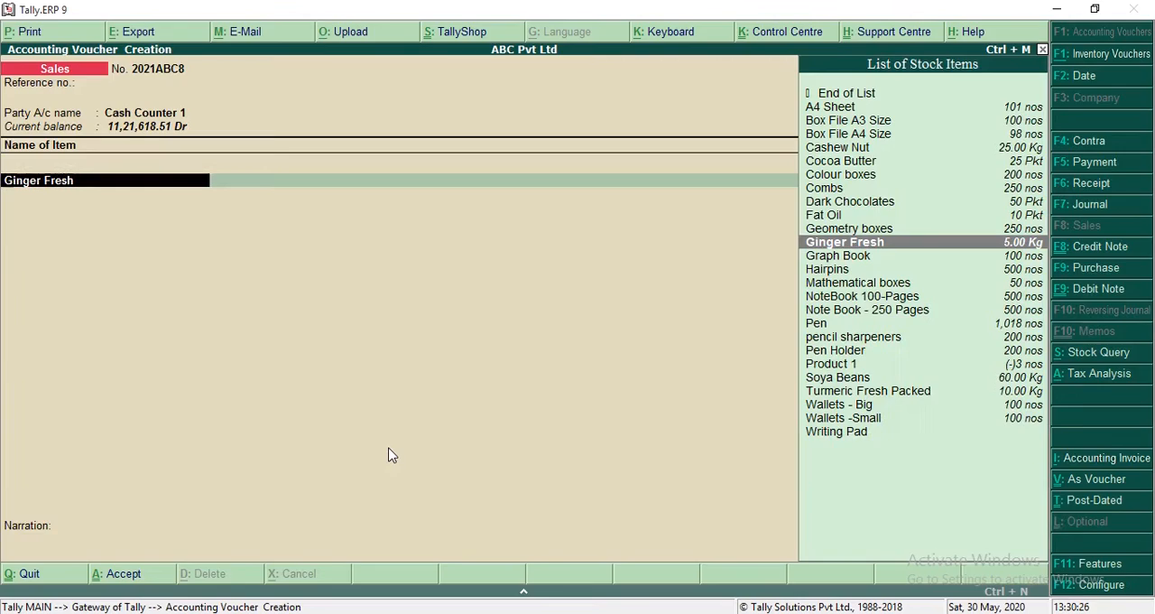
key(ctrl+Return)
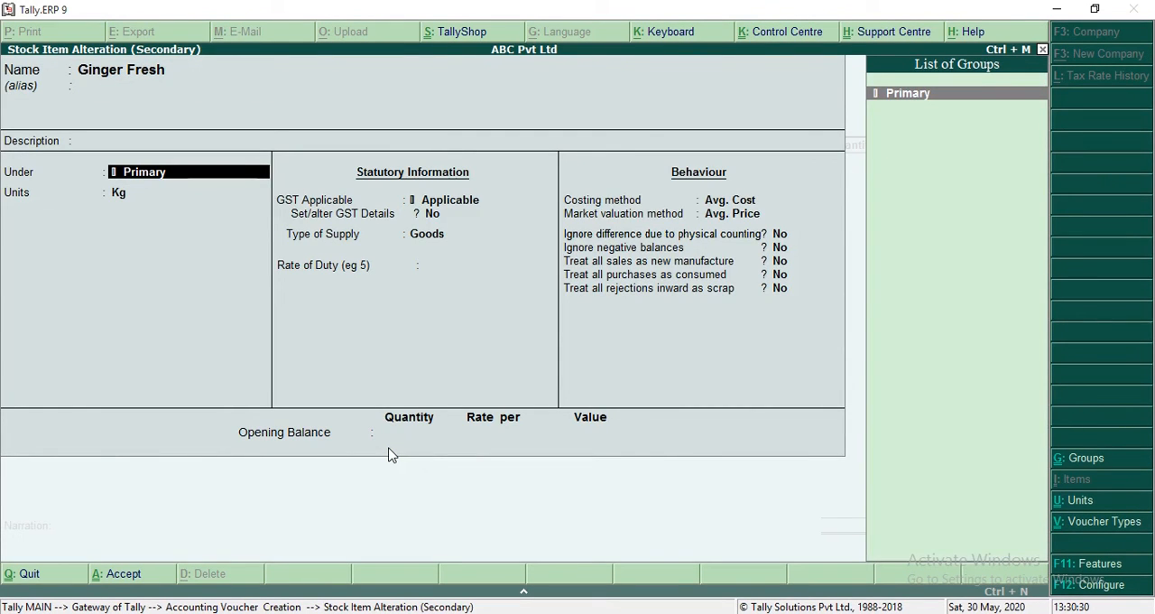
key(Escape)
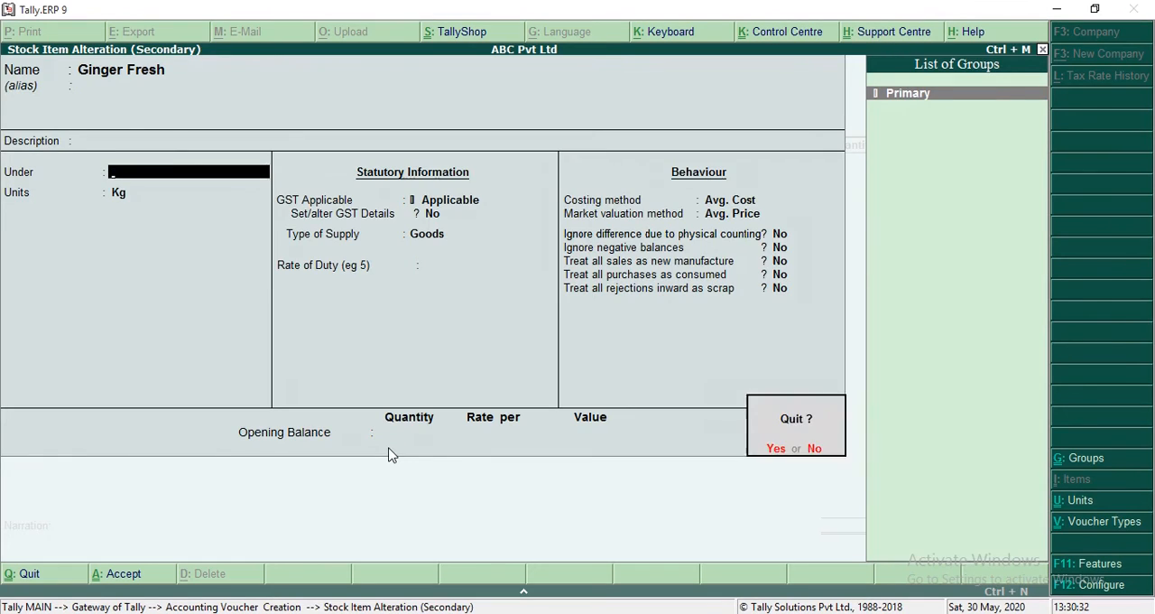
key(y)
key(ctrl+Return)
key(Return)
key(Return)
key(Return)
key(Return)
key(Return)
key(Return)
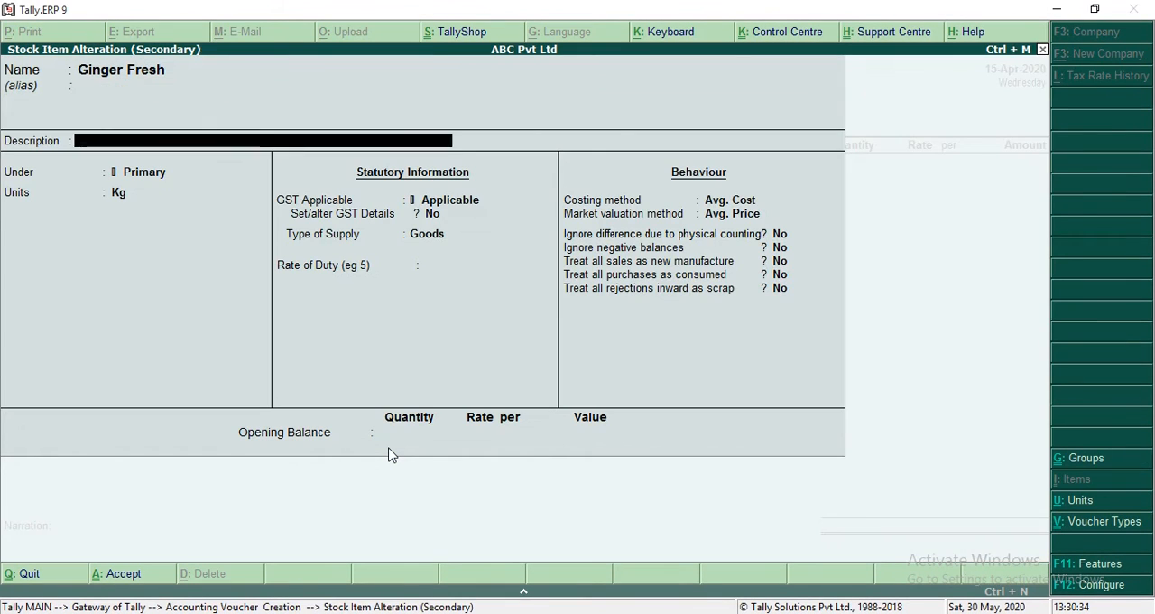
key(Return)
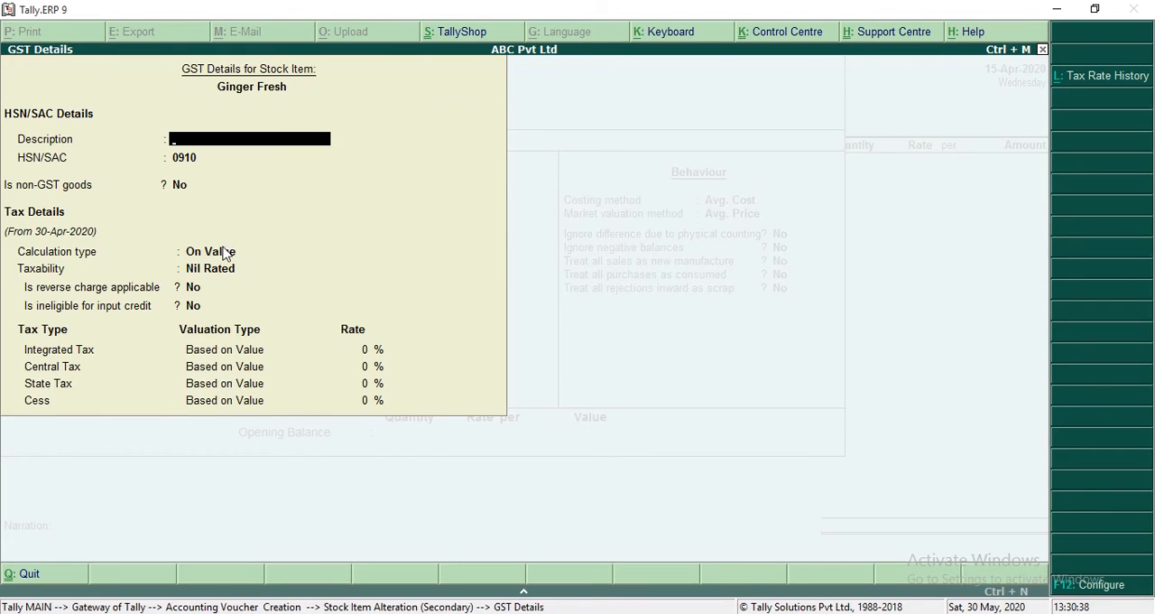
Step: Review Ginger Fresh's taxability choices and the configuration options for its GST details
key(Return)
key(Return)
key(Return)
key(Return)
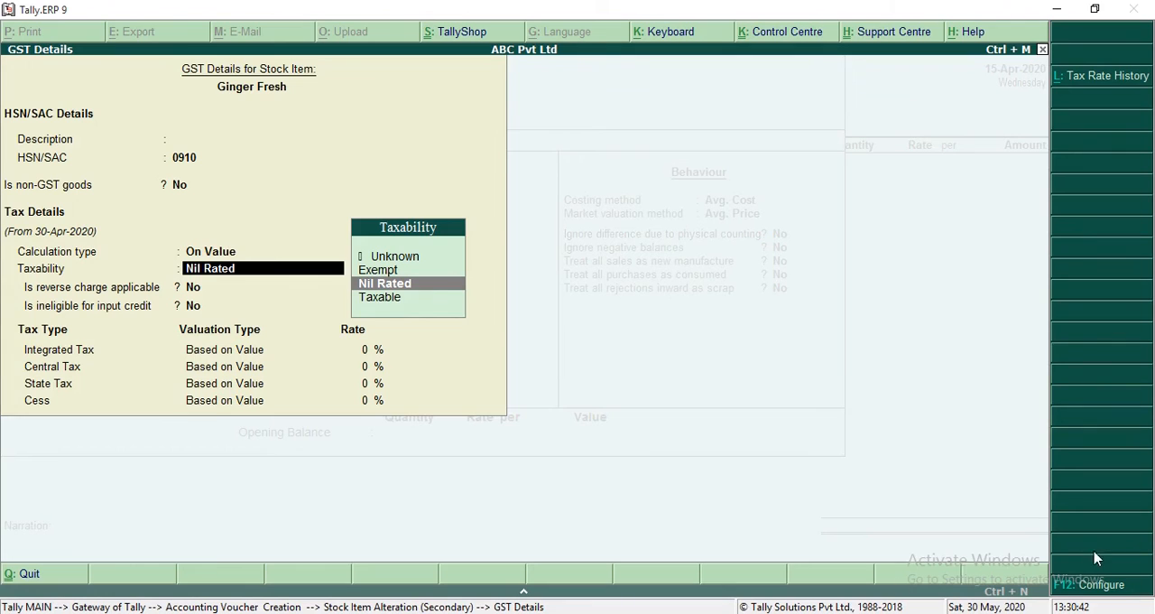
click(1089, 584)
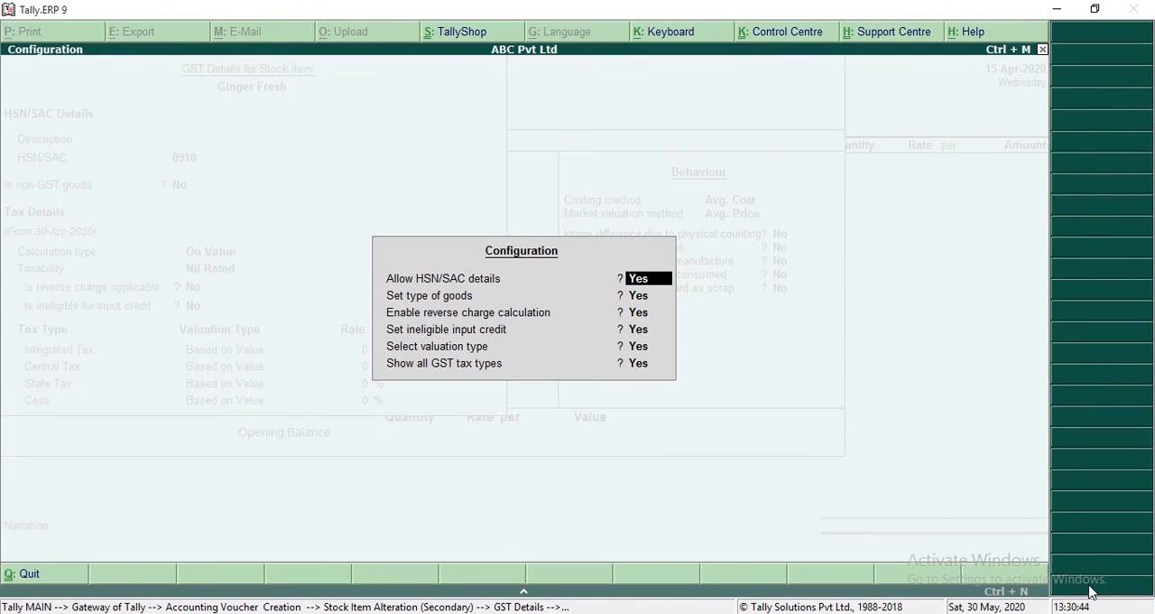
key(Escape)
key(Escape)
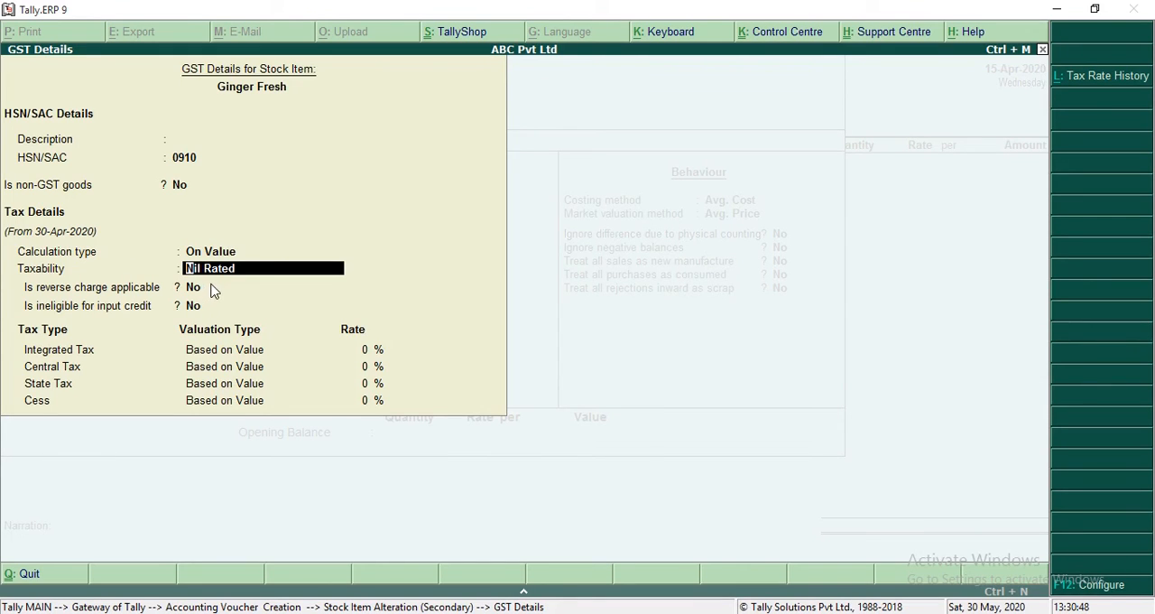
click(1102, 585)
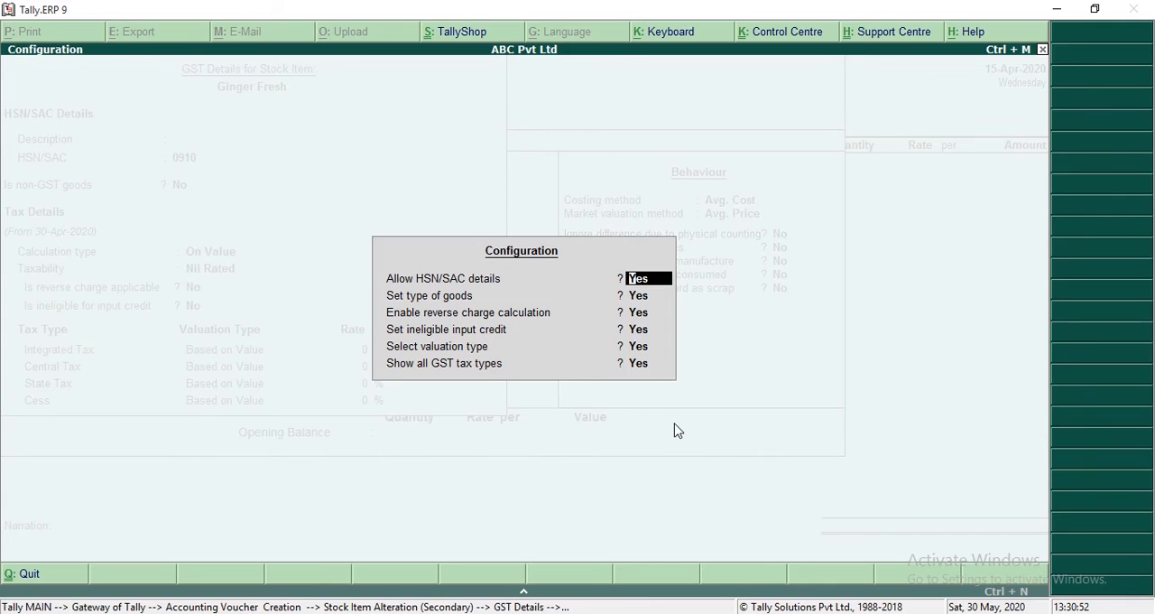
key(Escape)
key(Escape)
key(ctrl+a)
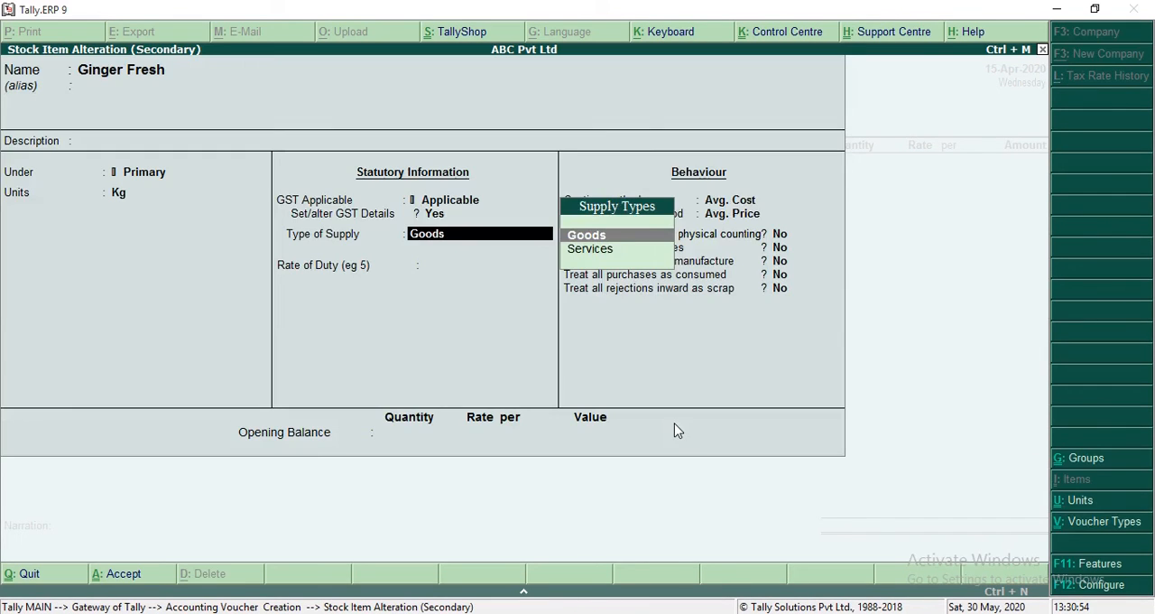
Step: Keep Ginger Fresh's taxability as Nil Rated and save the stock item
key(Return)
key(Return)
key(Return)
key(Return)
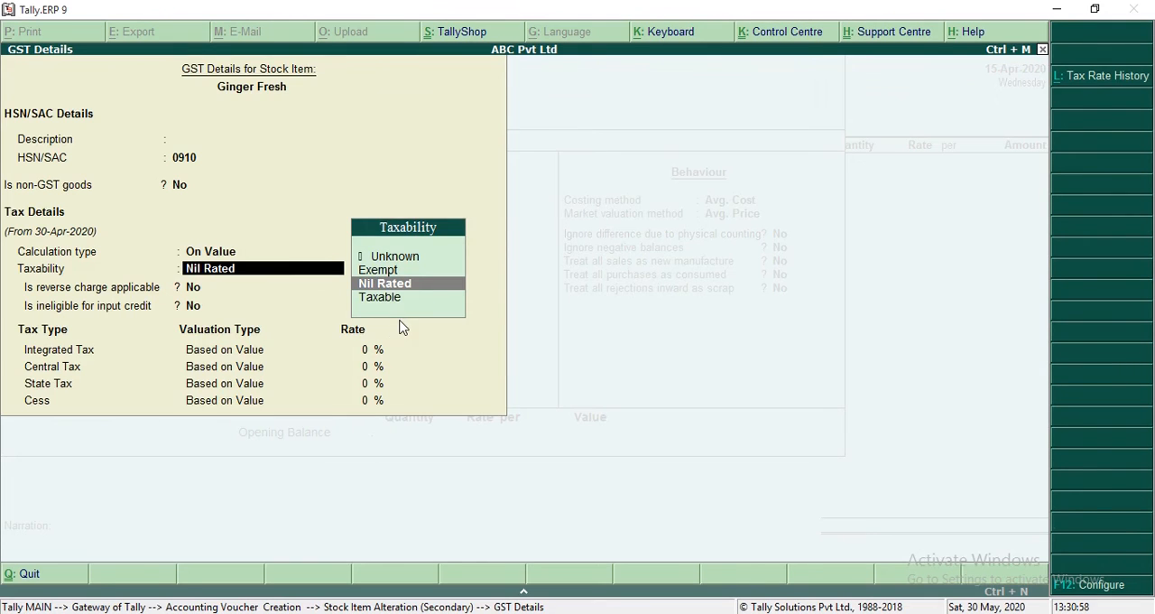
key(ctrl+a)
key(Return)
key(Return)
key(Return)
key(Return)
key(Return)
key(Return)
key(Return)
key(Return)
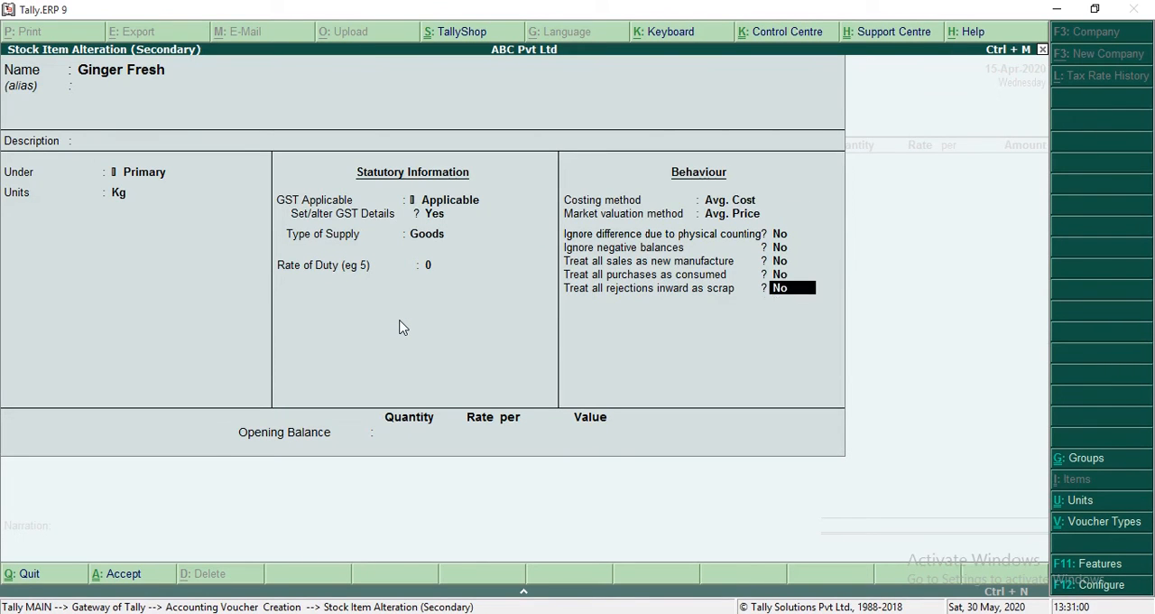
key(Return)
key(Return)
key(Return)
key(Return)
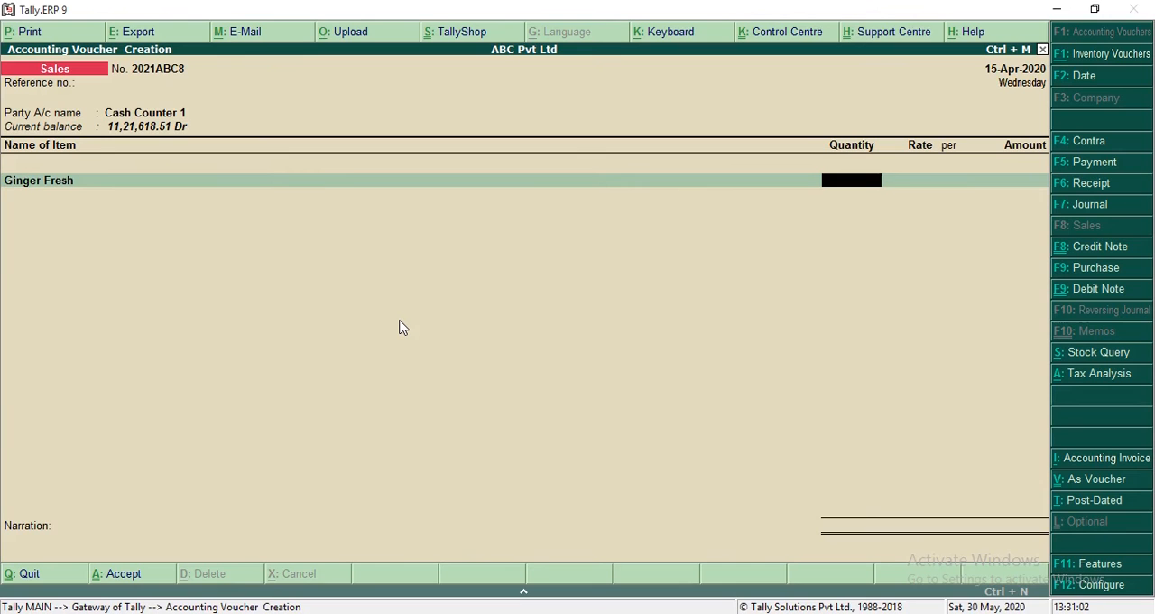
Step: Recheck the fresh ginger row in Excel, then enter 1 Kg of Ginger Fresh at a rate of 5 in Tally.ERP 9
key(alt+Tab)
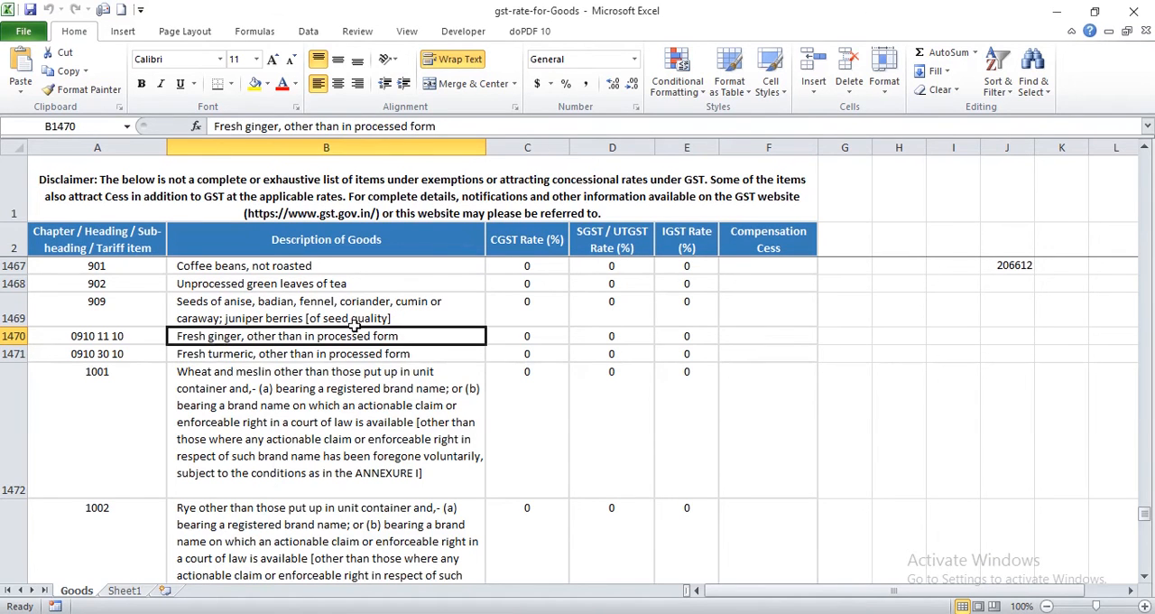
key(alt+Tab)
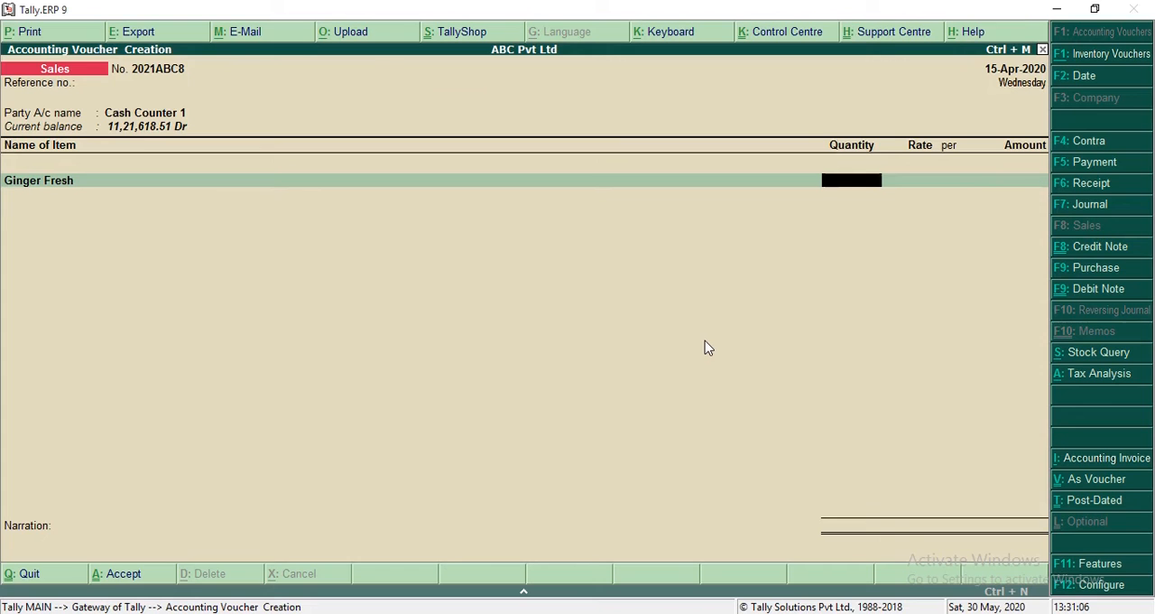
key(Return)
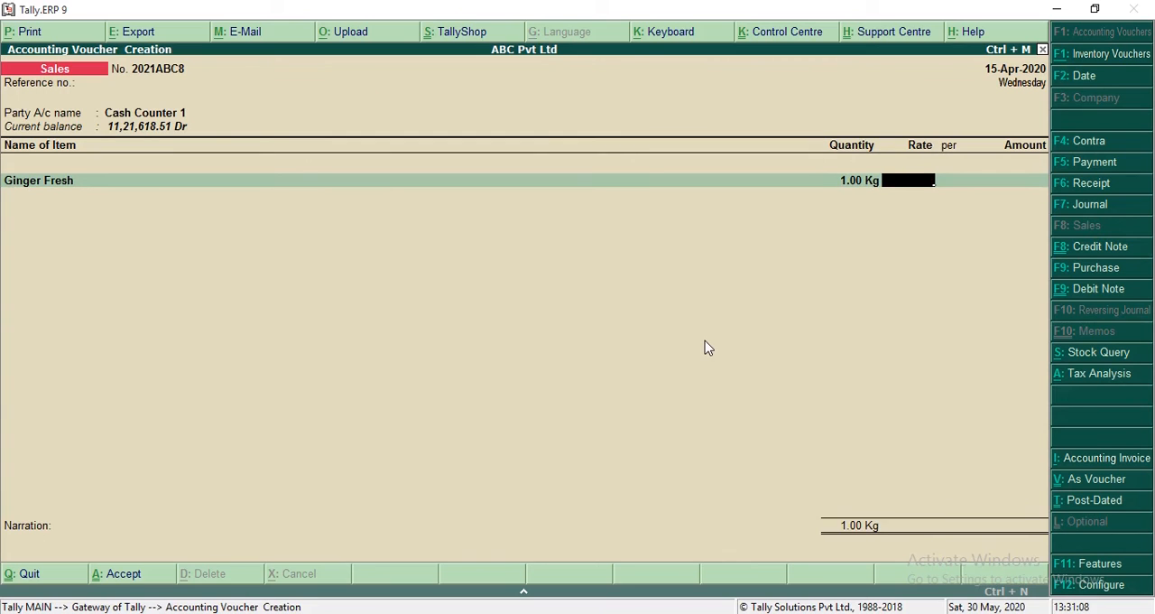
key(Return)
key(Return)
key(Escape)
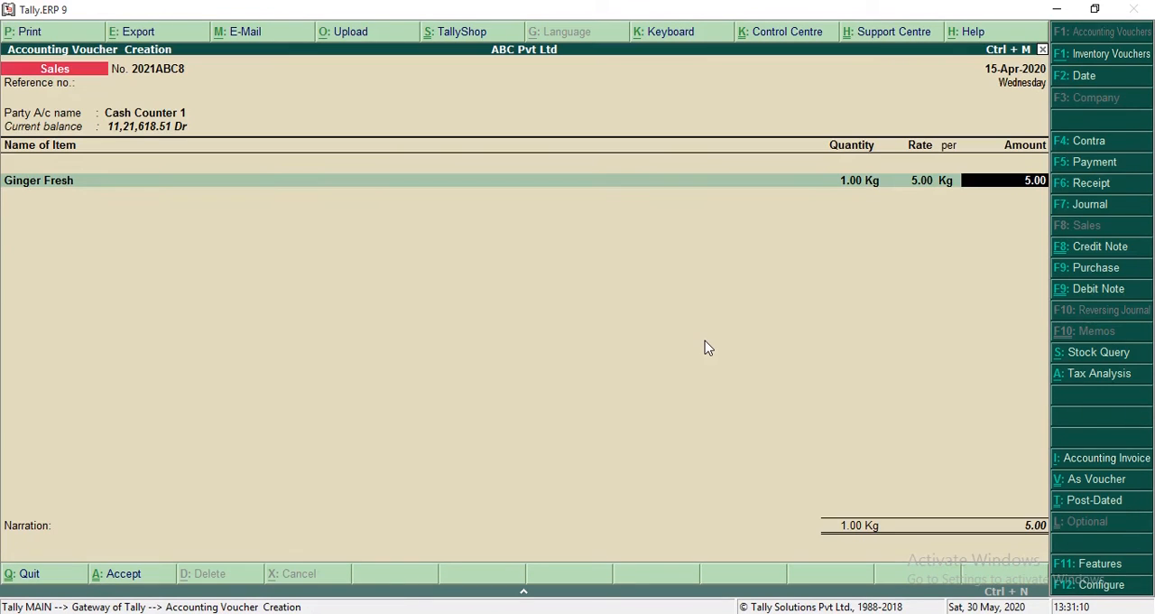
Step: Set Ginger Fresh's rate to 50 per Kg and accept the Sales ledger allocation with its default tax classification
key(BackSpace)
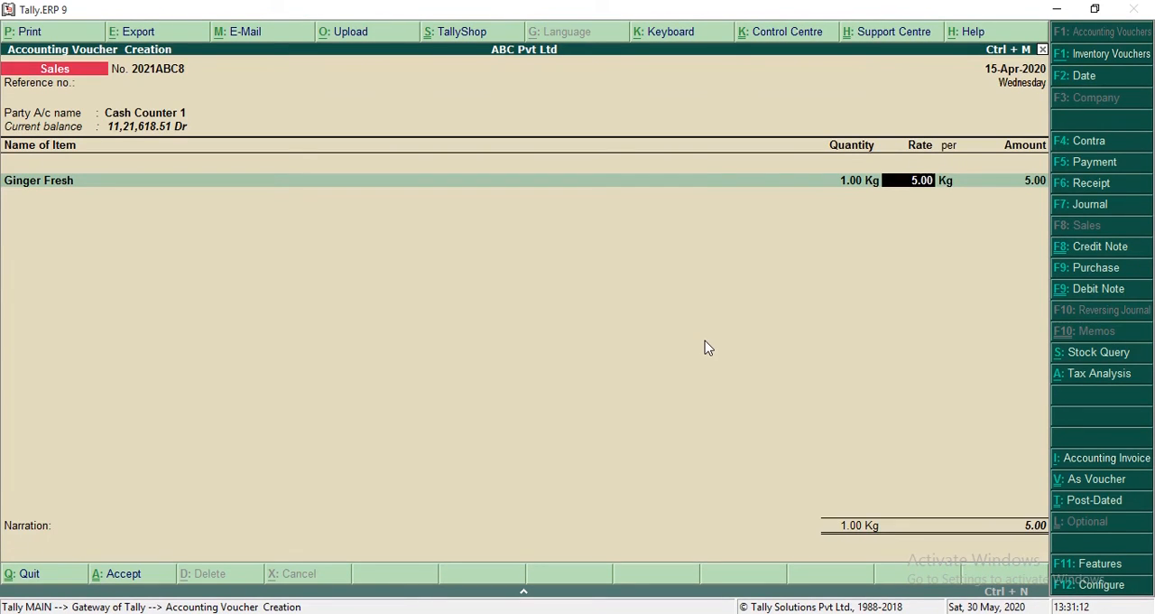
key(Return)
key(Return)
key(Return)
key(Return)
key(Return)
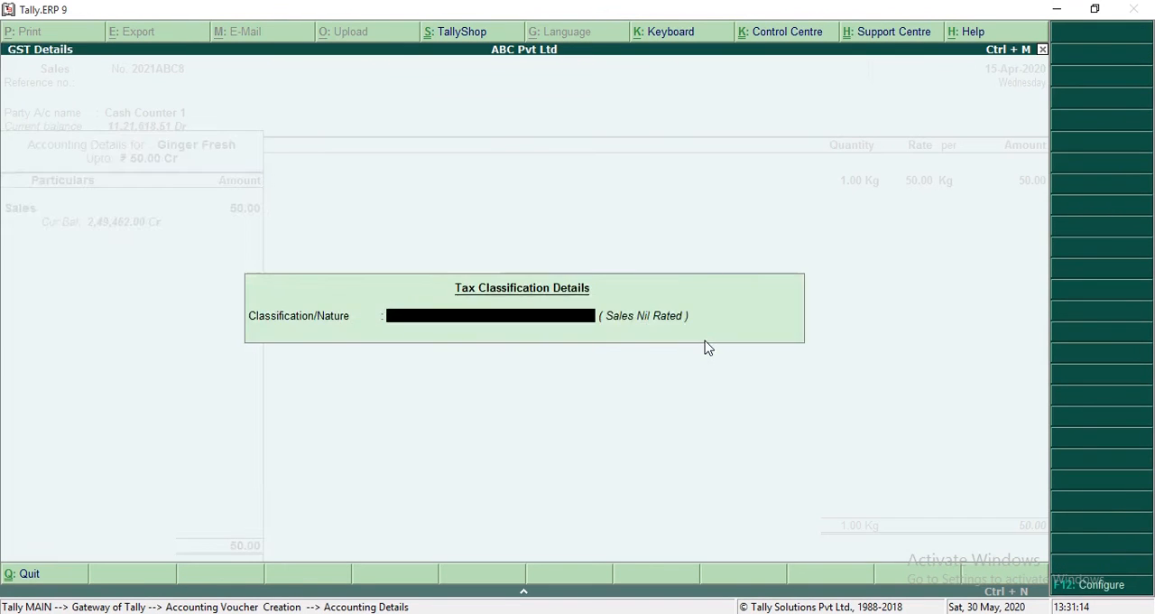
key(Return)
Step: Try adding the CGST, SGST and IGST ledgers to the nil-rated sales voucher
key(Return)
text(CG)
key(Return)
key(BackSpace)
text(SG)
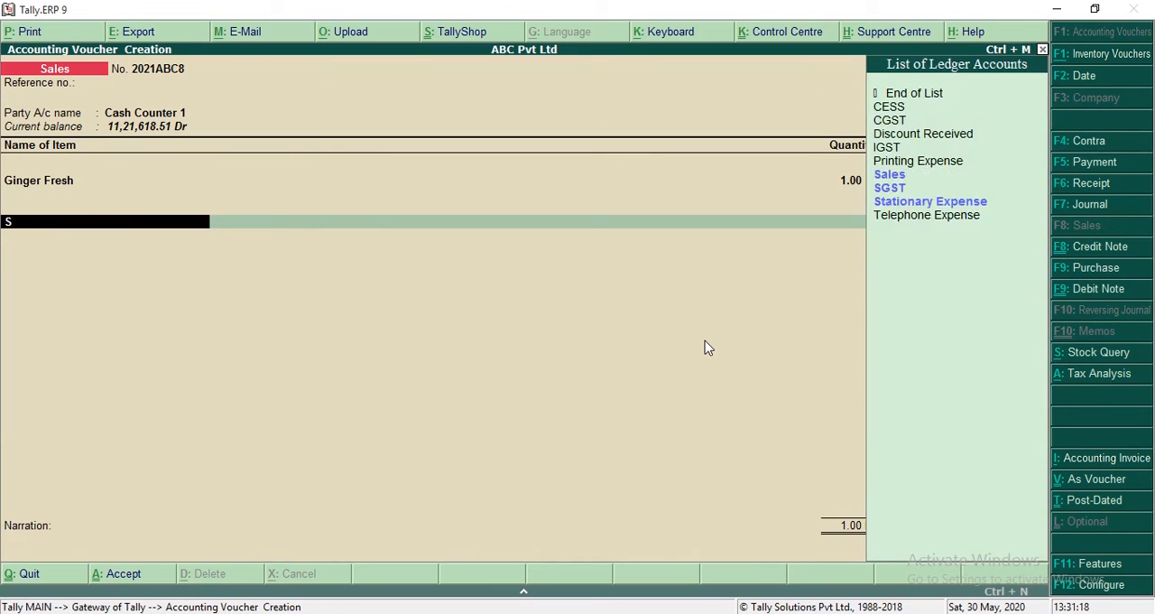
key(Return)
key(BackSpace)
text(IG)
Step: End the ledger list without any tax ledger and check the voucher's detailed tax analysis
key(Return)
key(BackSpace)
text(C)
key(BackSpace)
key(Return)
key(BackSpace)
key(Return)
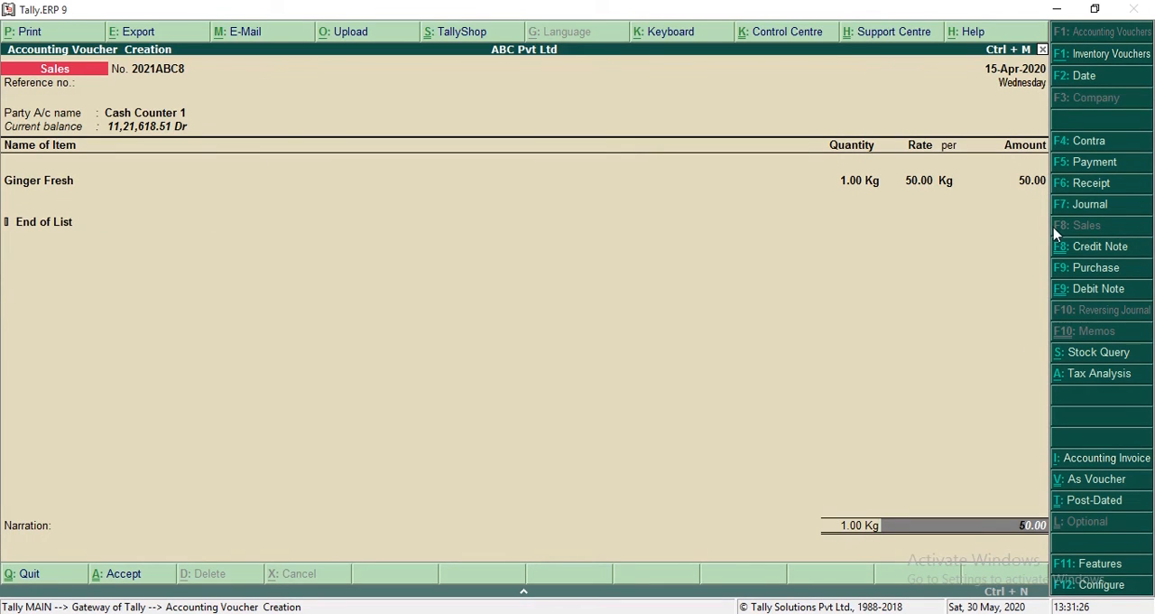
click(1119, 376)
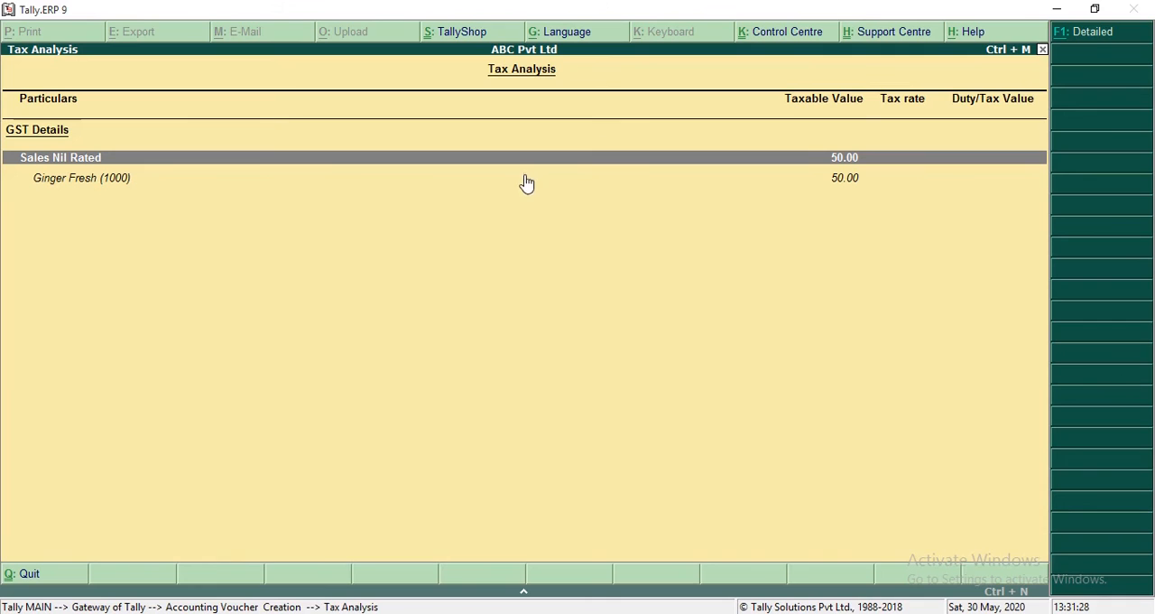
click(1082, 36)
key(Escape)
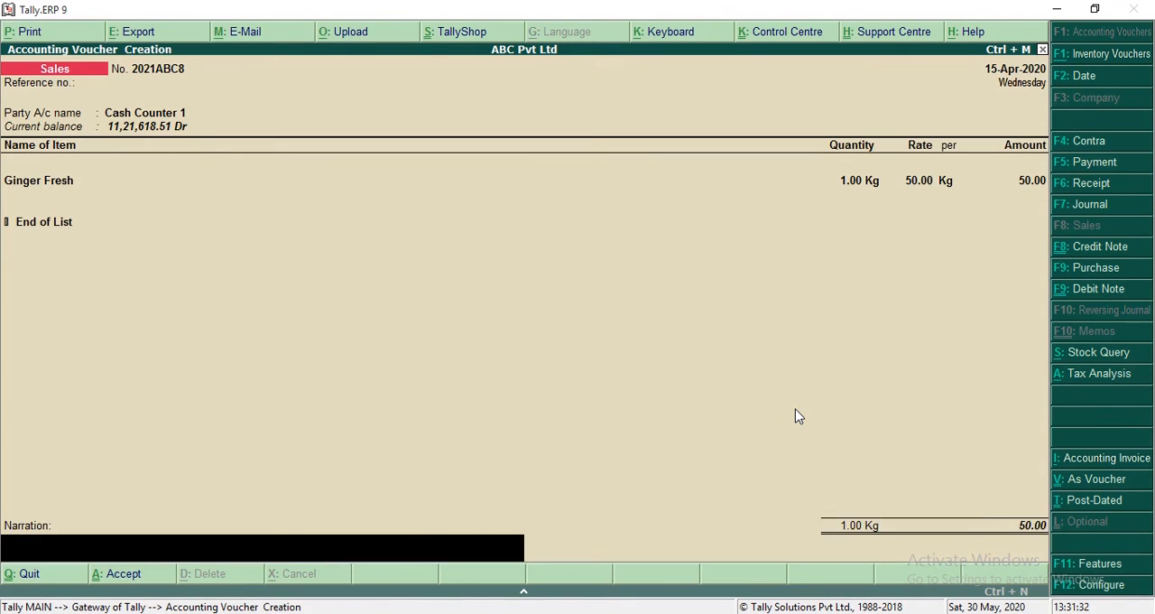
Step: Save the nil-rated sales voucher without a narration and open the GSTR-1 report
key(Return)
key(Return)
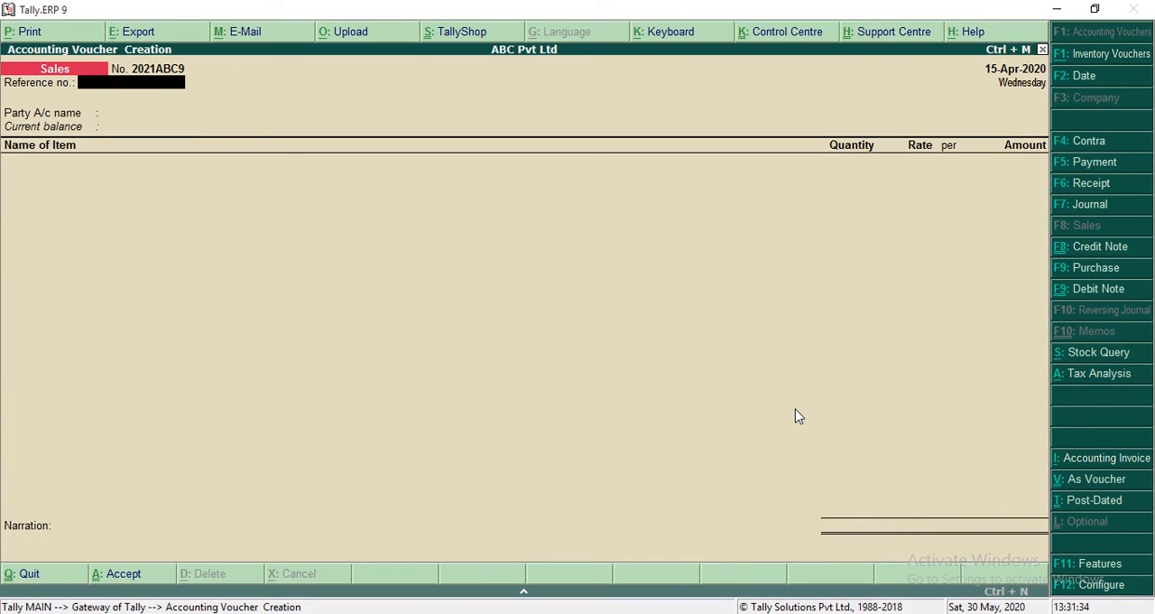
key(Escape)
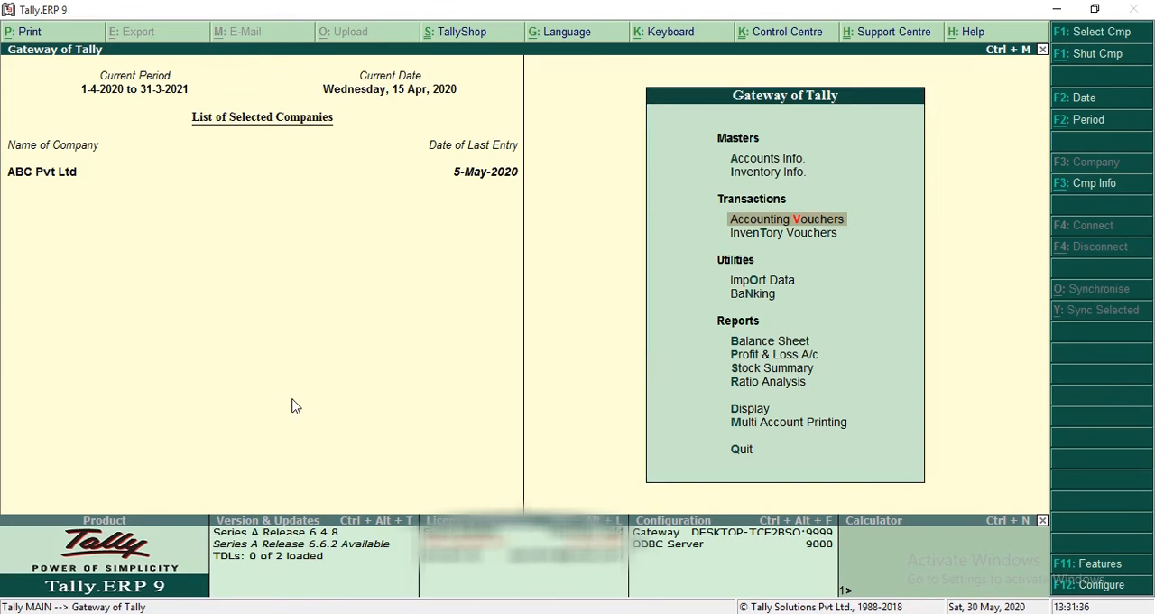
key(d)
key(y)
key(Return)
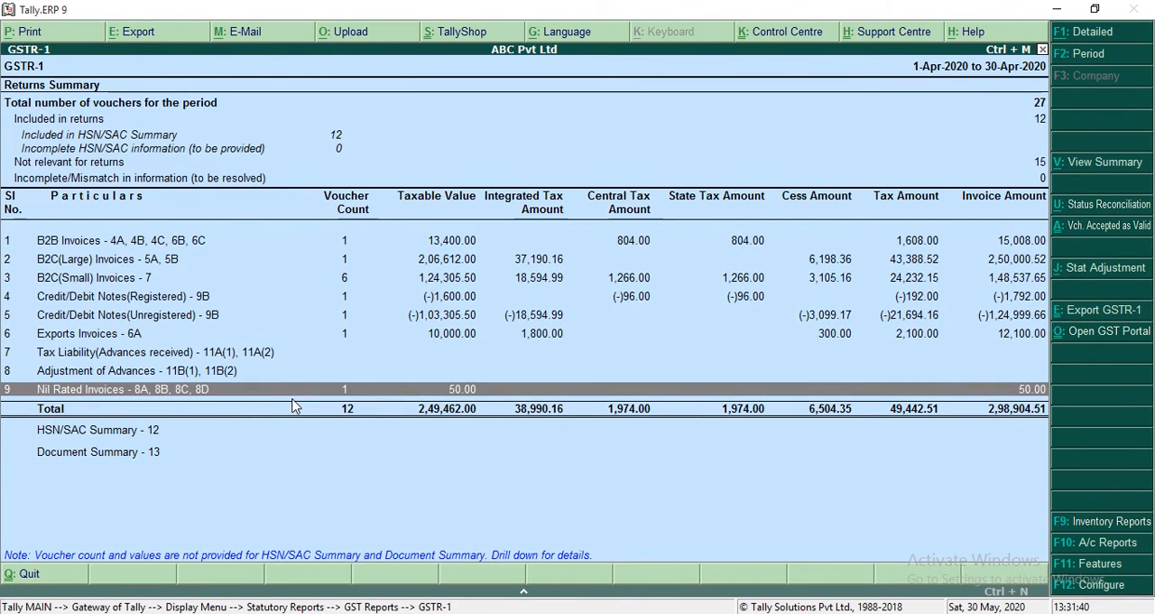
Step: Examine the inter-state and intra-state supply breakdown of Nil Rated Invoices in GSTR-1, then return to the returns summary
click(455, 393)
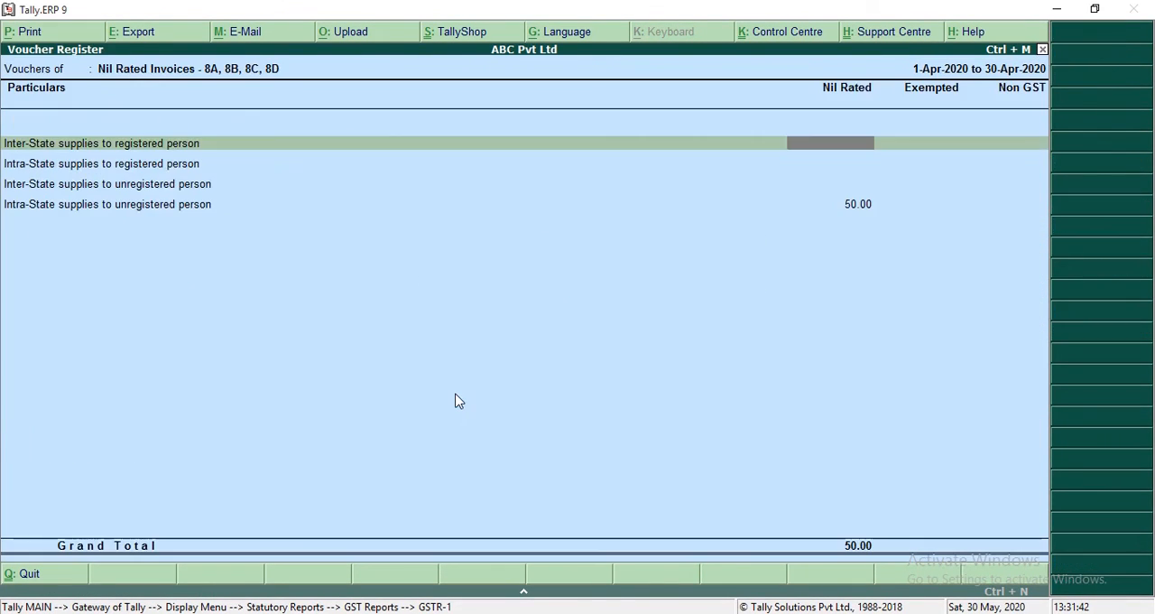
key(Down)
key(Down)
key(Down)
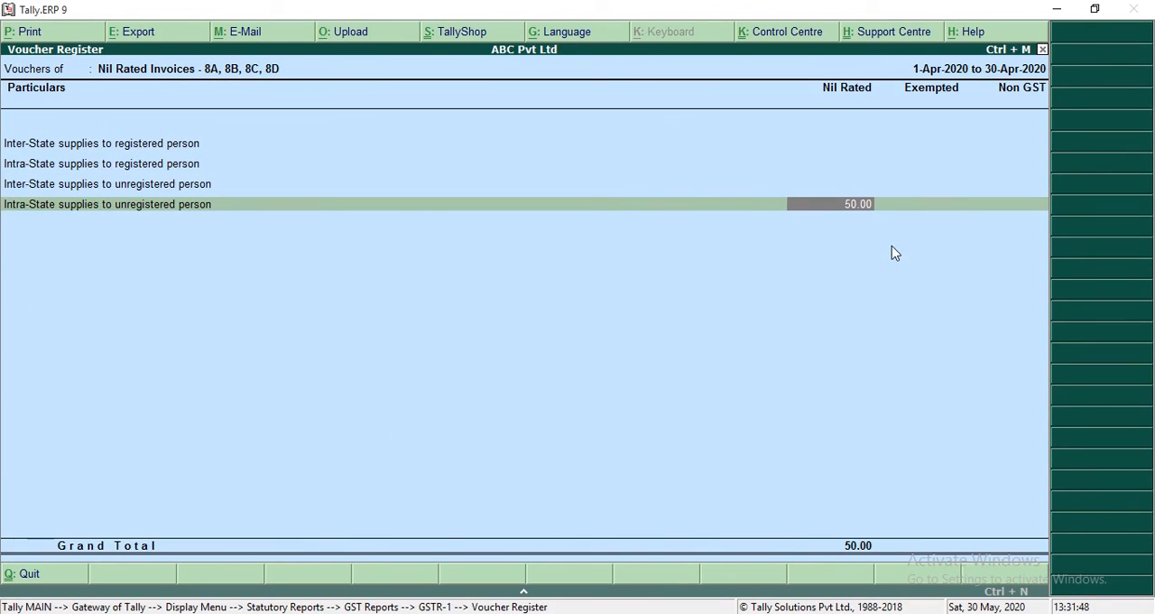
key(Up)
key(Up)
key(Up)
key(Down)
key(Down)
key(Down)
key(Up)
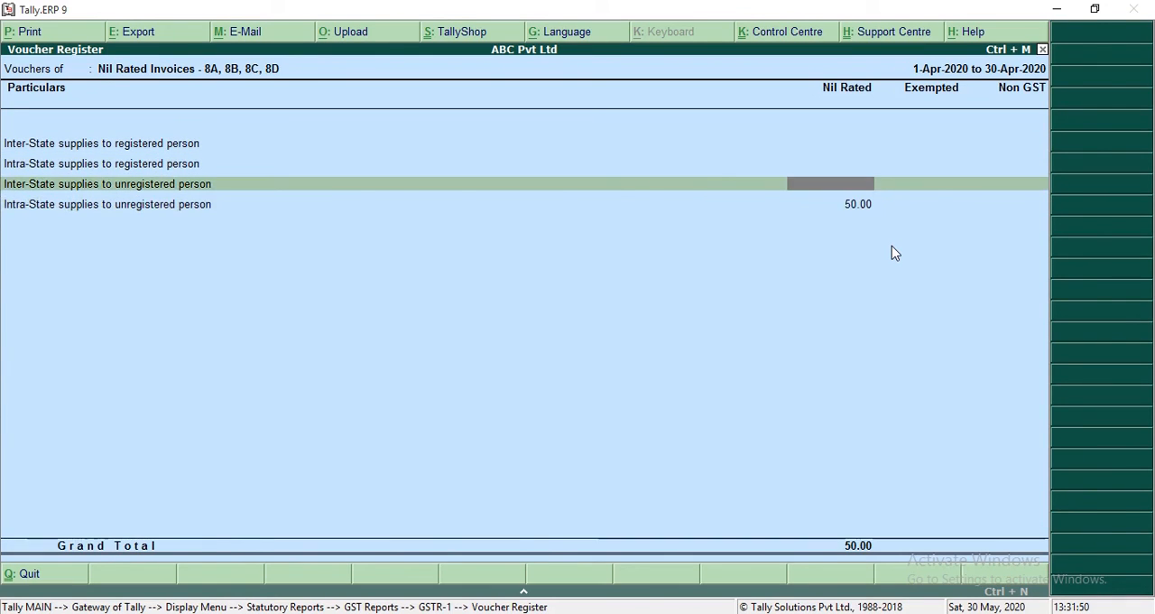
key(Escape)
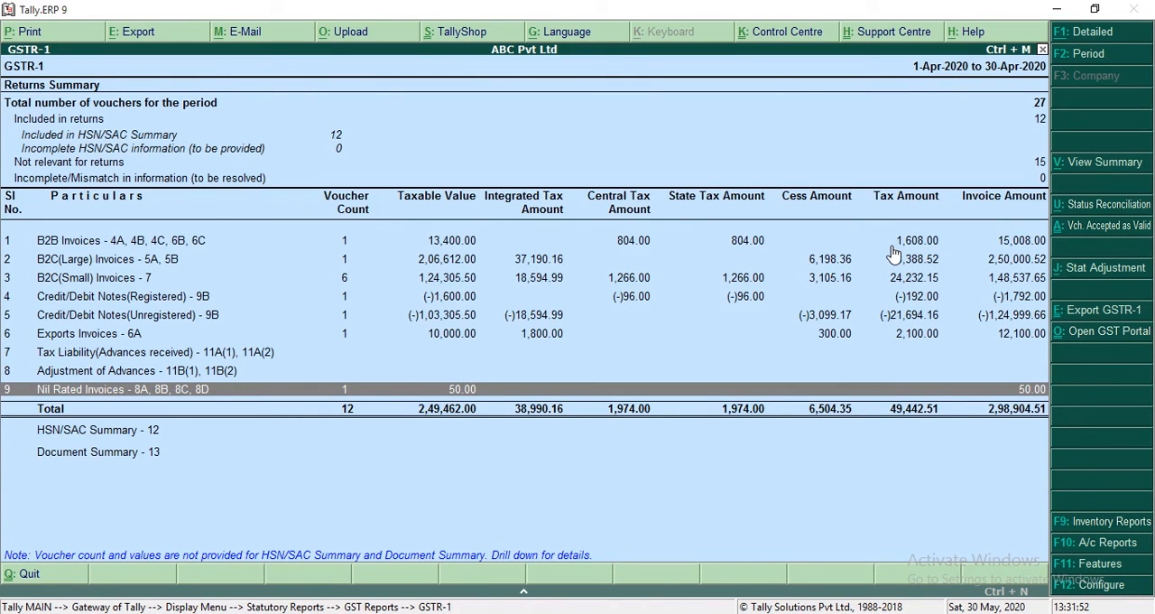
key(Up)
key(Up)
key(Down)
key(Down)
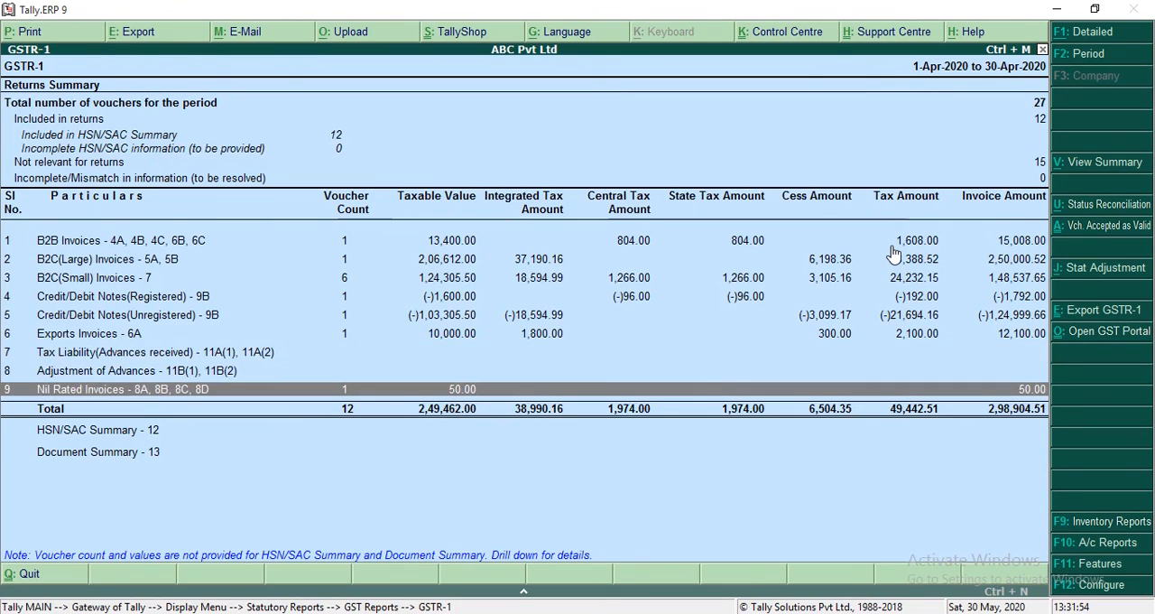
Step: Start a new sales voucher for Cash Counter 1 and accept its default party details
key(Escape)
key(Escape)
key(Escape)
key(Escape)
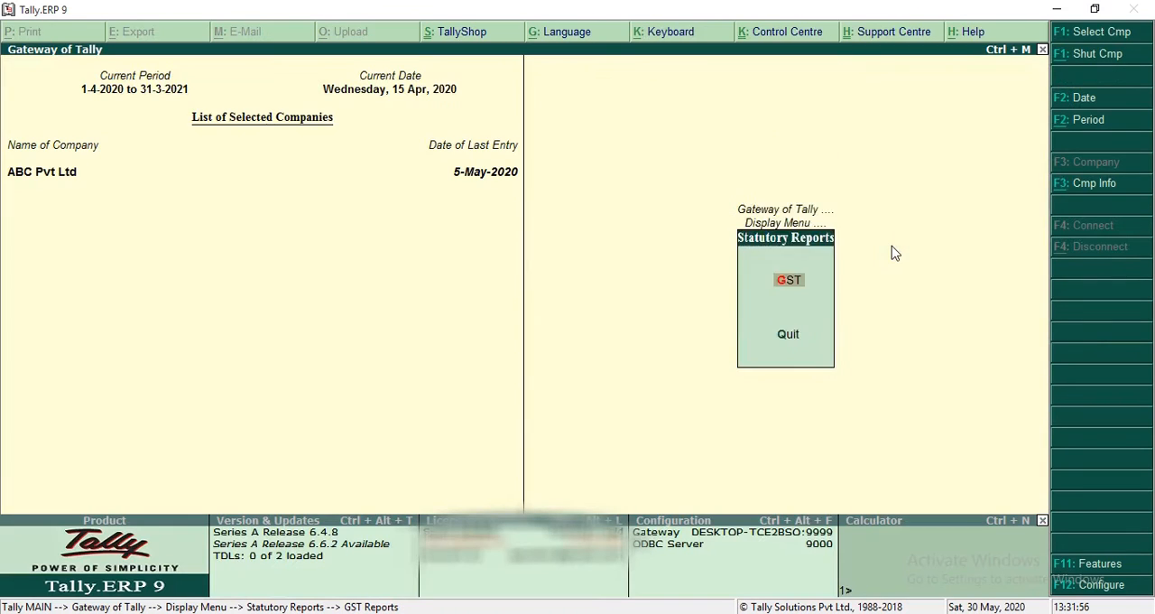
key(v)
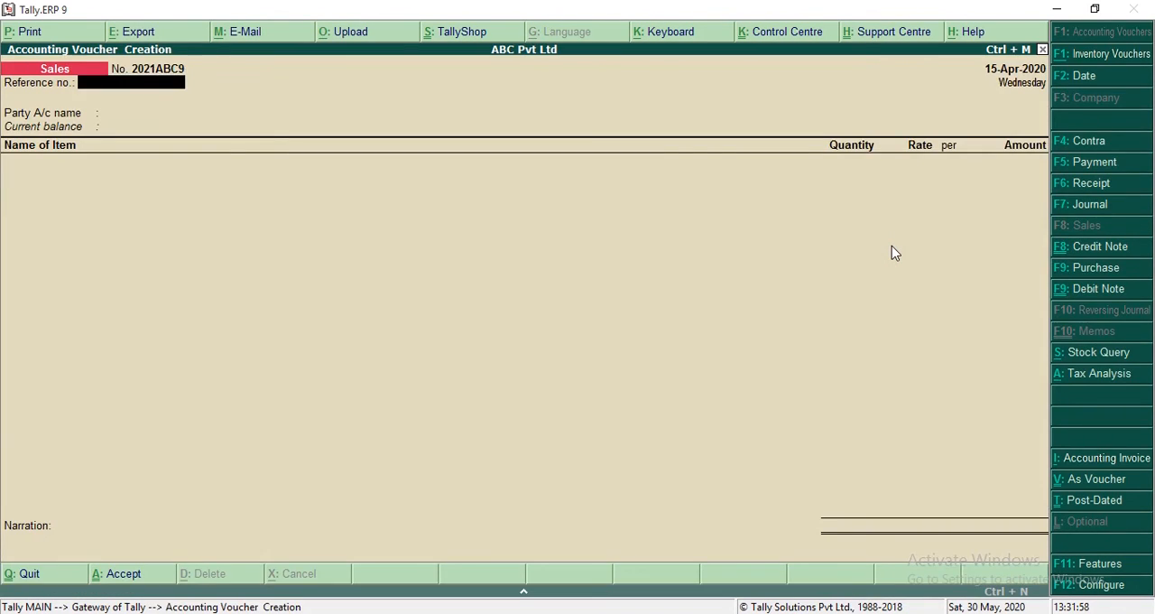
key(Return)
text(C)
key(Return)
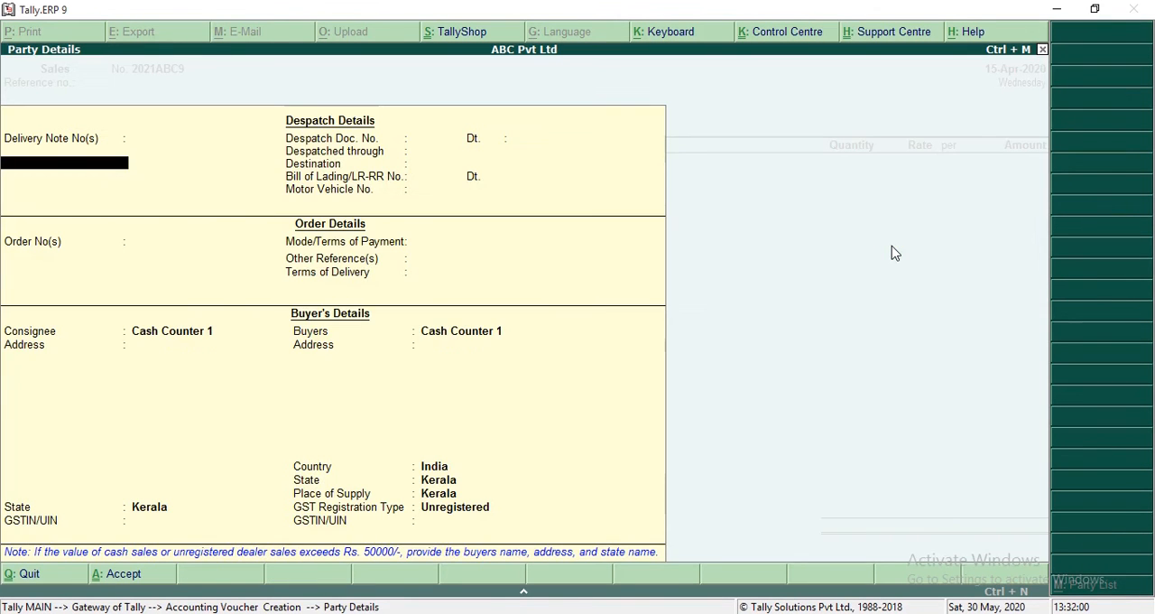
key(ctrl+a)
Step: Add 2 Kg of Ginger Fresh at a rate of 50 under the Sales ledger
text(Gi)
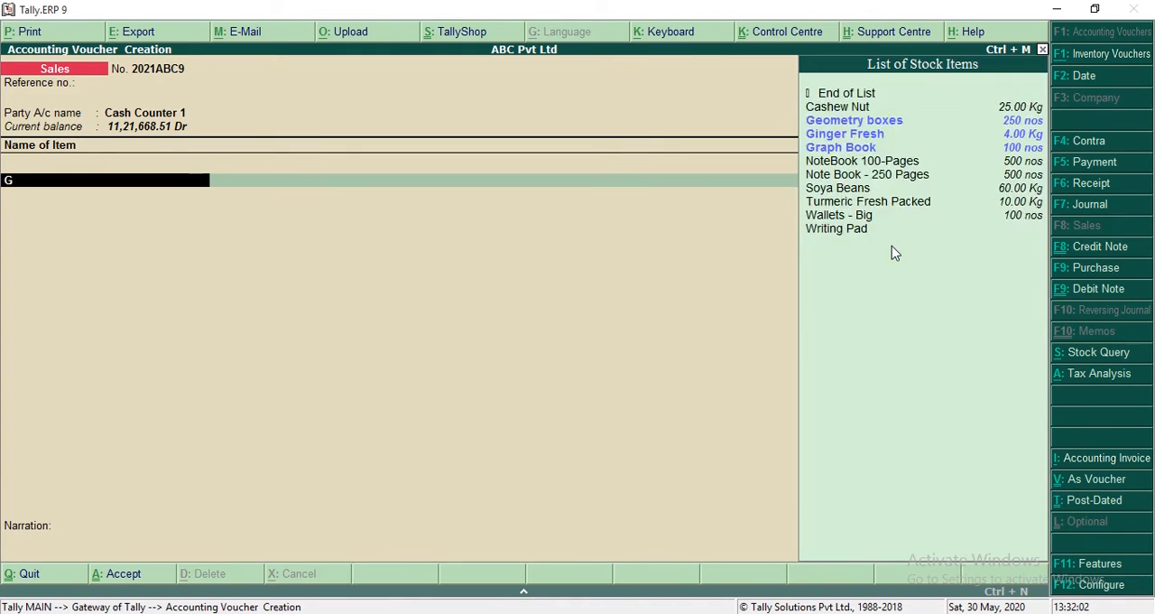
key(Return)
text(1)
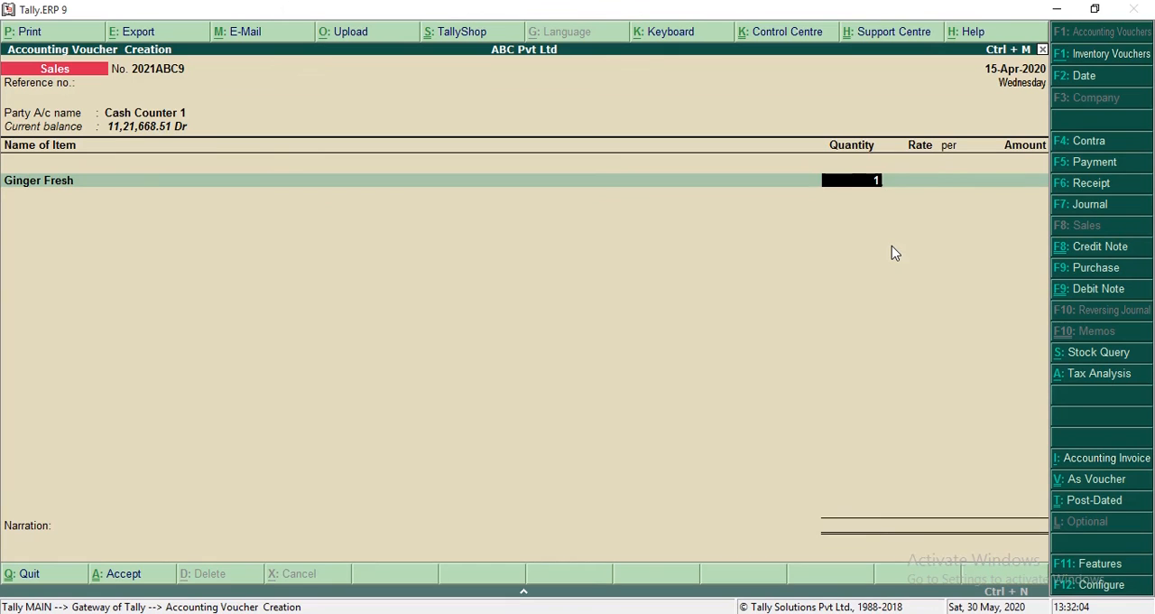
key(Return)
key(BackSpace)
text(2)
key(Return)
key(Return)
key(Return)
key(Return)
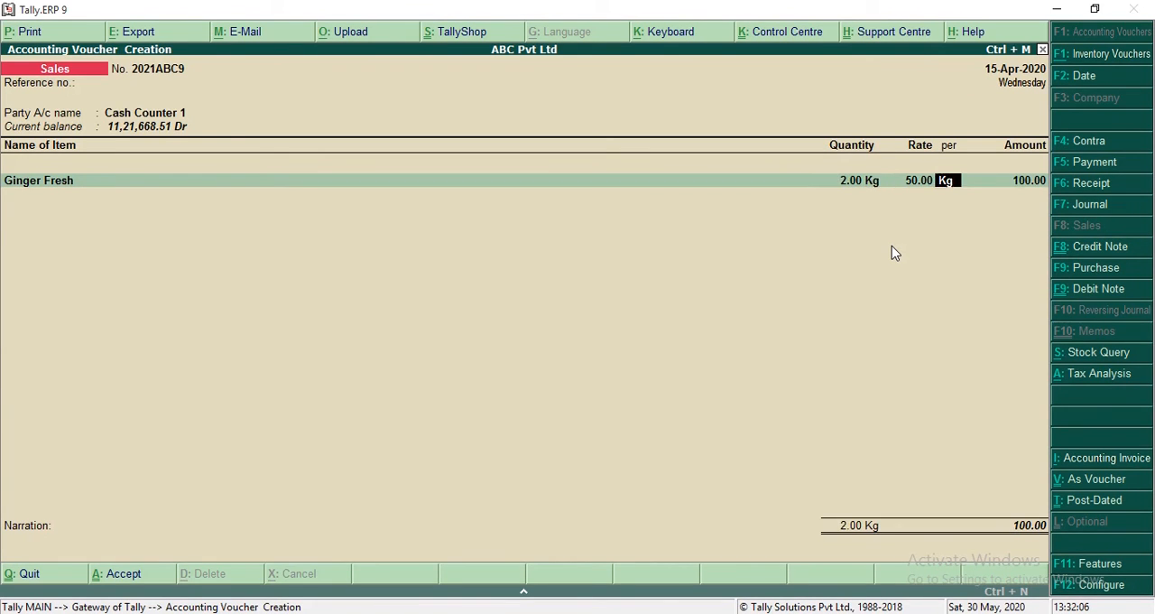
key(Return)
Step: Add 2 nos of A4 Sheet at a rate of 300 as the second item under the Sales ledger
key(Return)
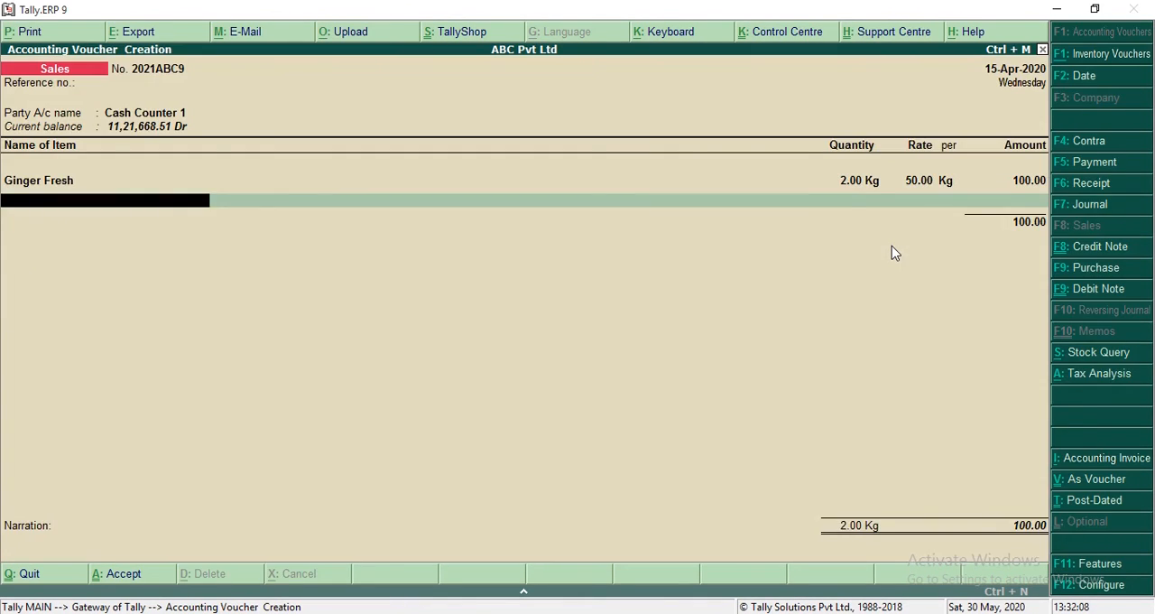
text(A4)
key(Return)
key(Return)
text(2)
key(Return)
key(Return)
key(Return)
Step: End the item list and add the CGST and SGST ledgers to the voucher
key(Return)
key(Return)
key(Return)
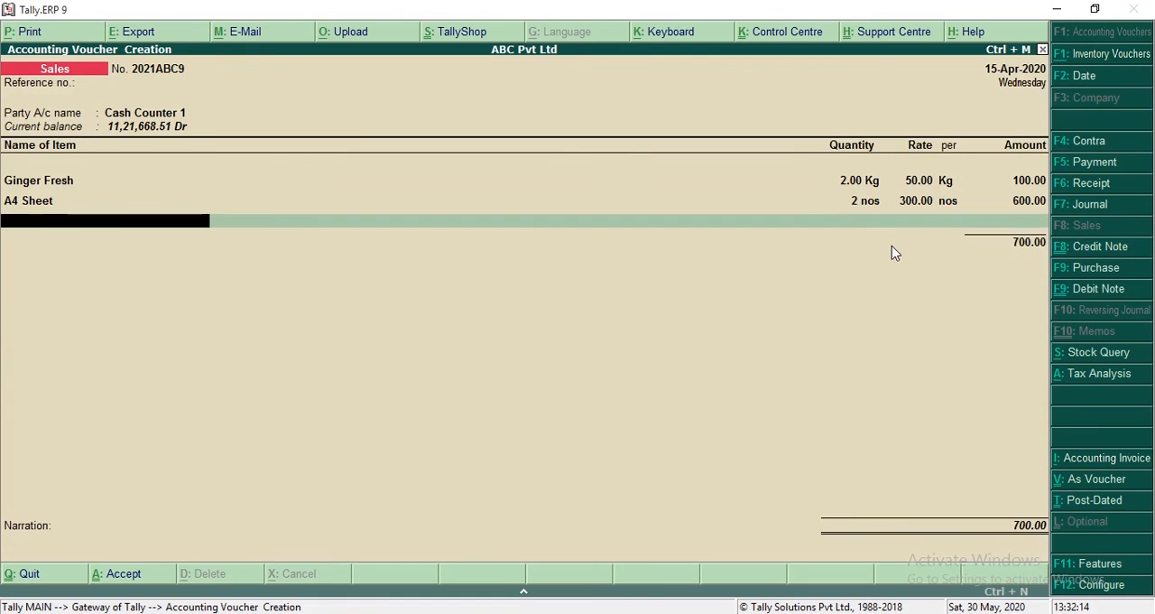
key(Return)
text(CG)
key(Return)
key(Return)
text(SG)
key(Return)
key(Return)
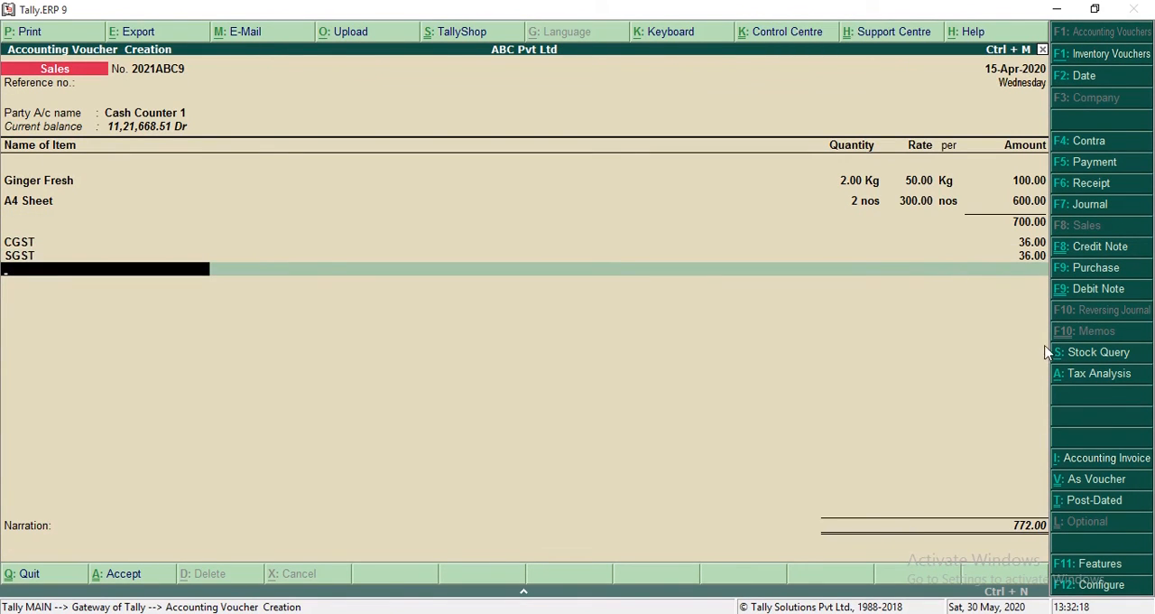
Step: Examine the detailed tax analysis of Ginger Fresh and A4 Sheet in the mixed sales voucher
click(1065, 373)
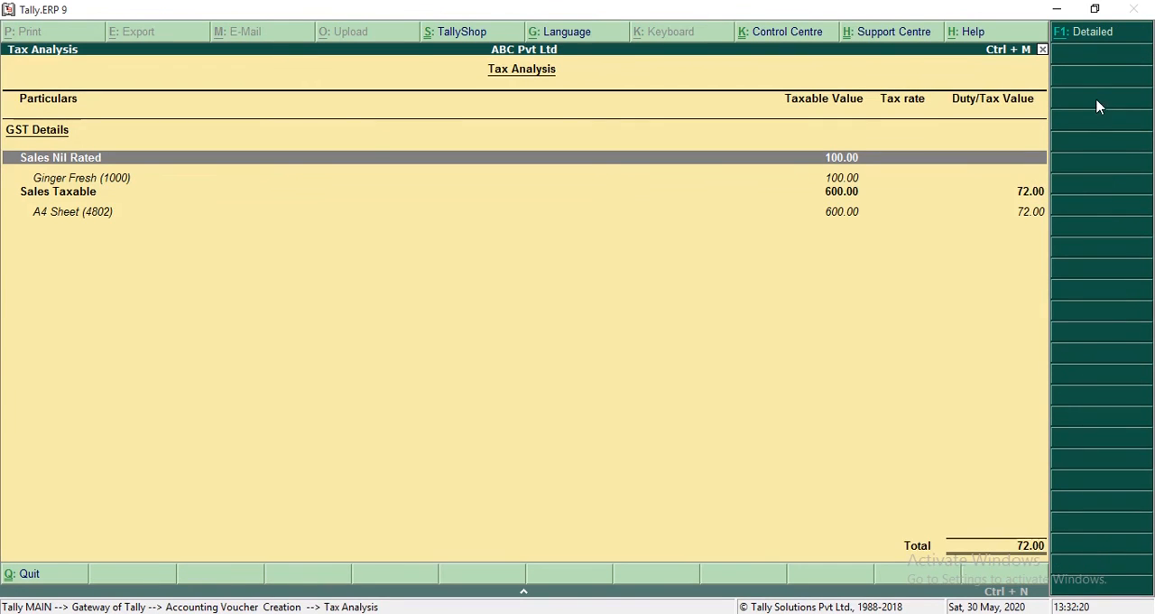
click(1091, 41)
key(Down)
key(Down)
key(Down)
key(Down)
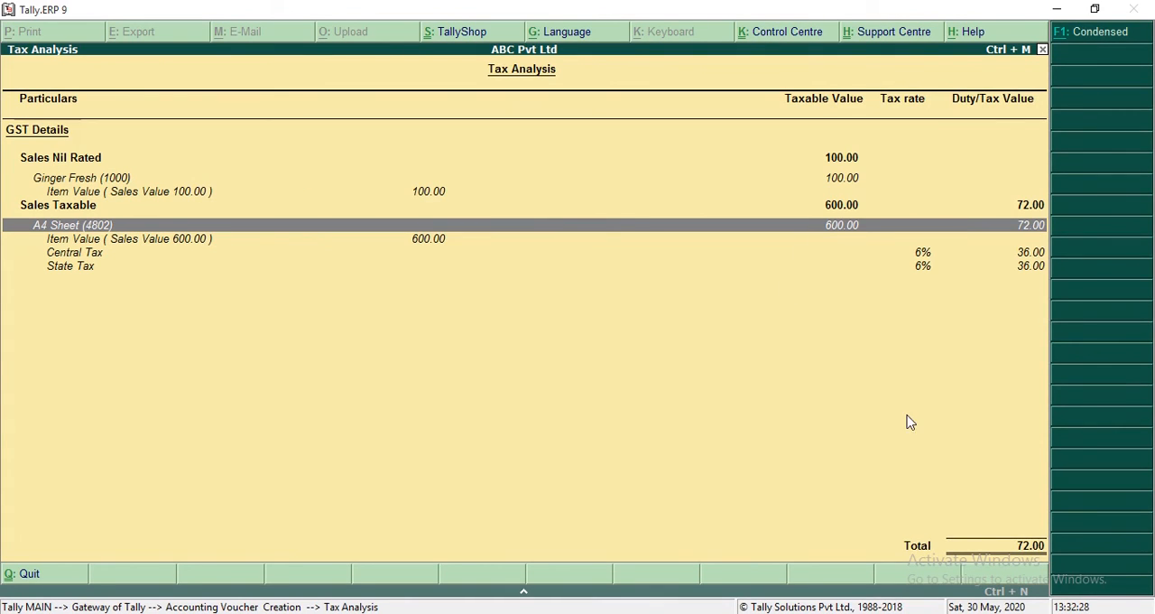
key(Escape)
Step: Save the mixed sales voucher without a narration and reopen the GSTR-1 report
key(Return)
key(Return)
key(Return)
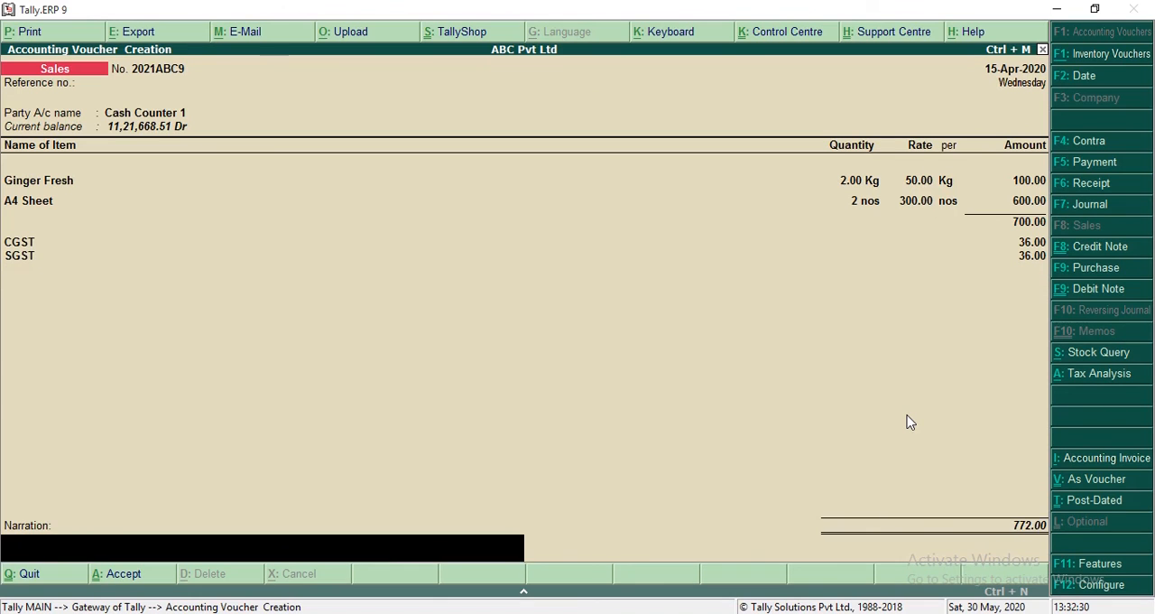
key(Return)
key(Escape)
key(Return)
key(d)
key(o)
key(g)
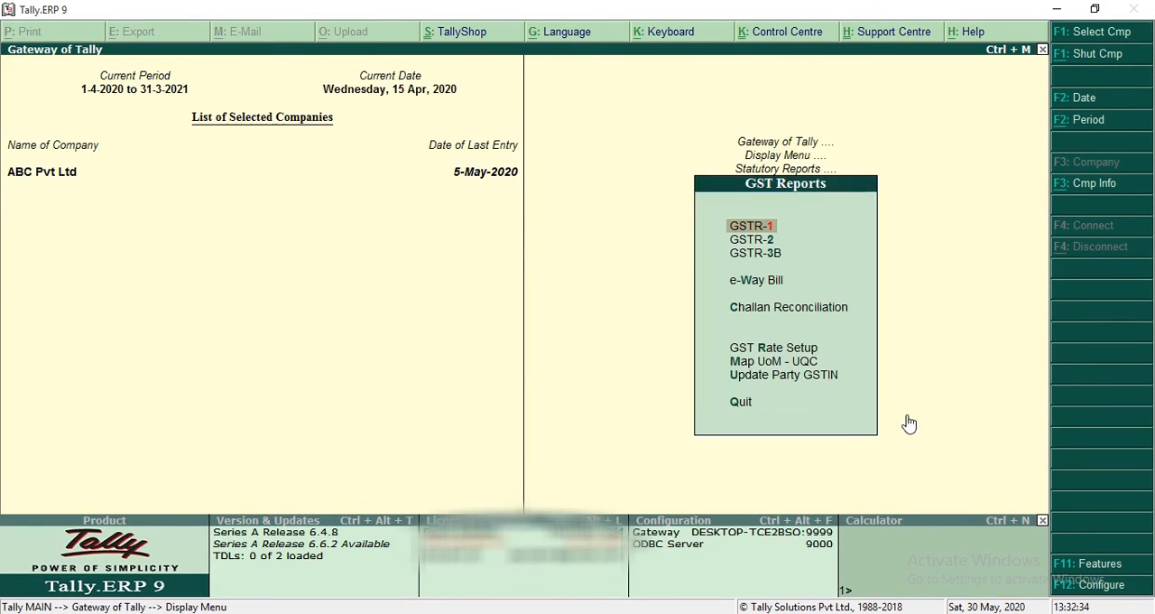
key(Return)
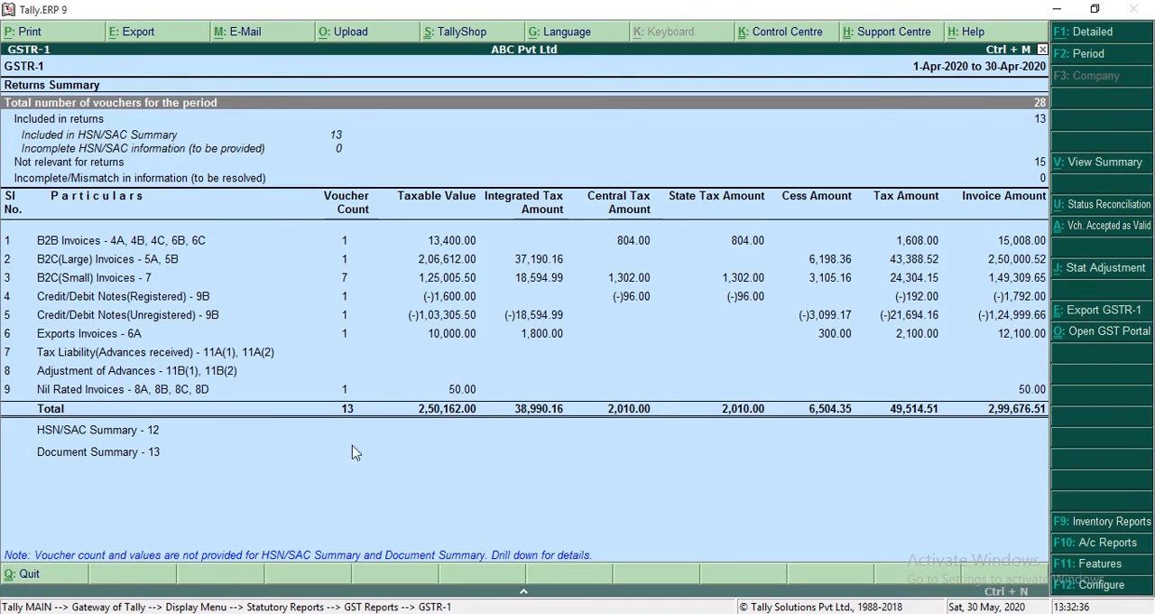
Step: Compare the Nil Rated Invoices row with the B2C(Small) Invoices row in the GSTR-1 summary
click(404, 390)
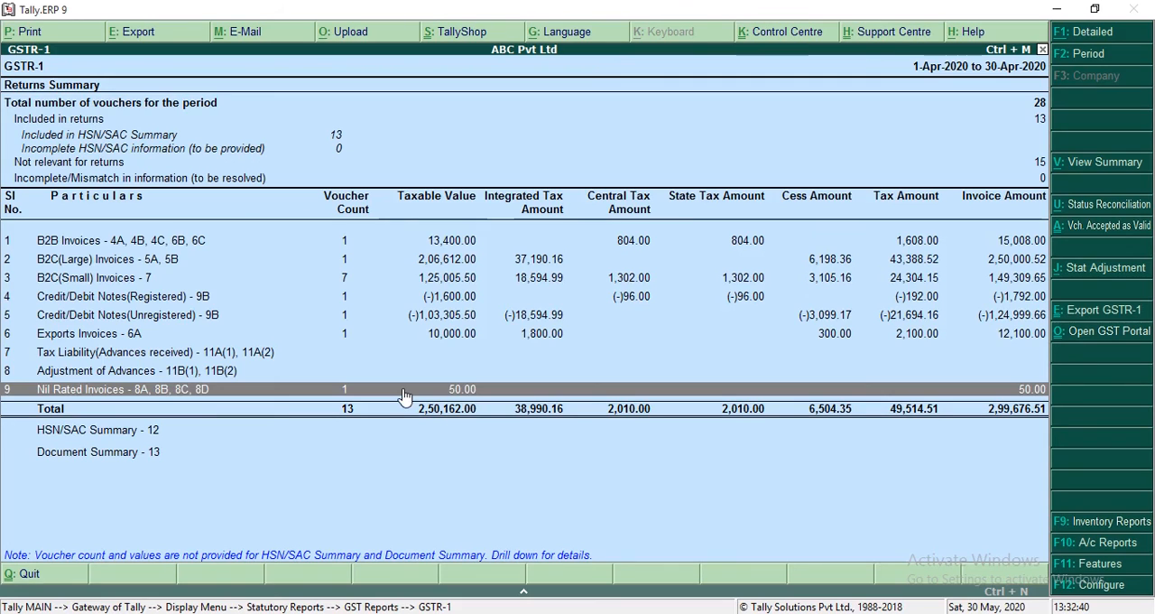
key(Up)
key(Up)
key(Up)
key(Up)
key(Up)
key(Up)
key(Down)
key(Down)
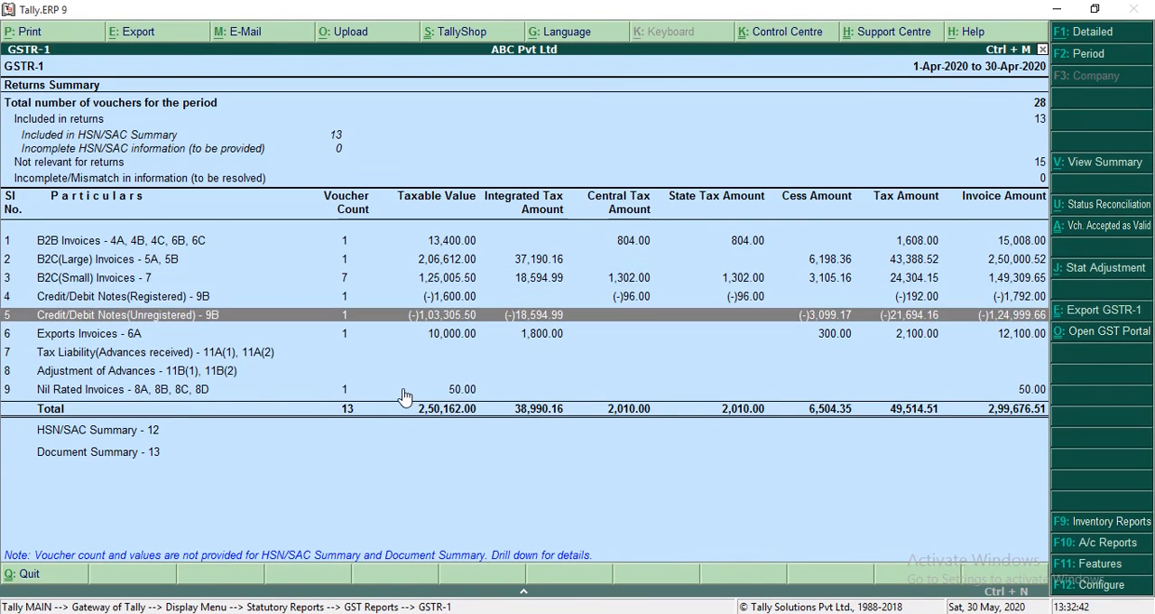
key(Up)
key(Up)
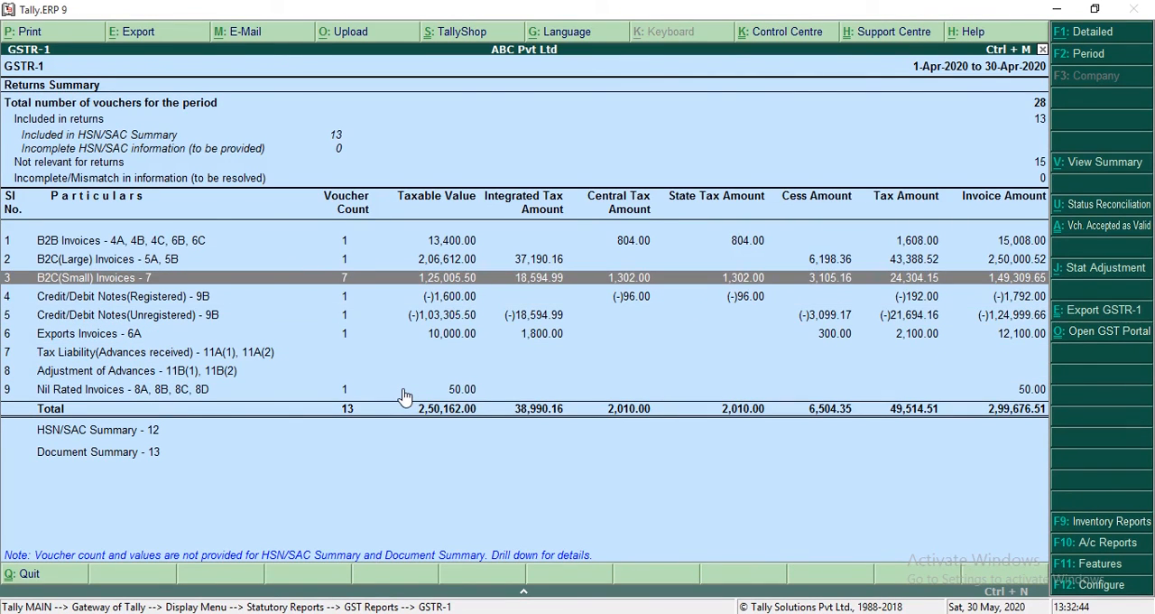
Step: Open the B2C(Small) Invoices register and examine Kerala's vouchers at the 0% and 12% rates
key(Return)
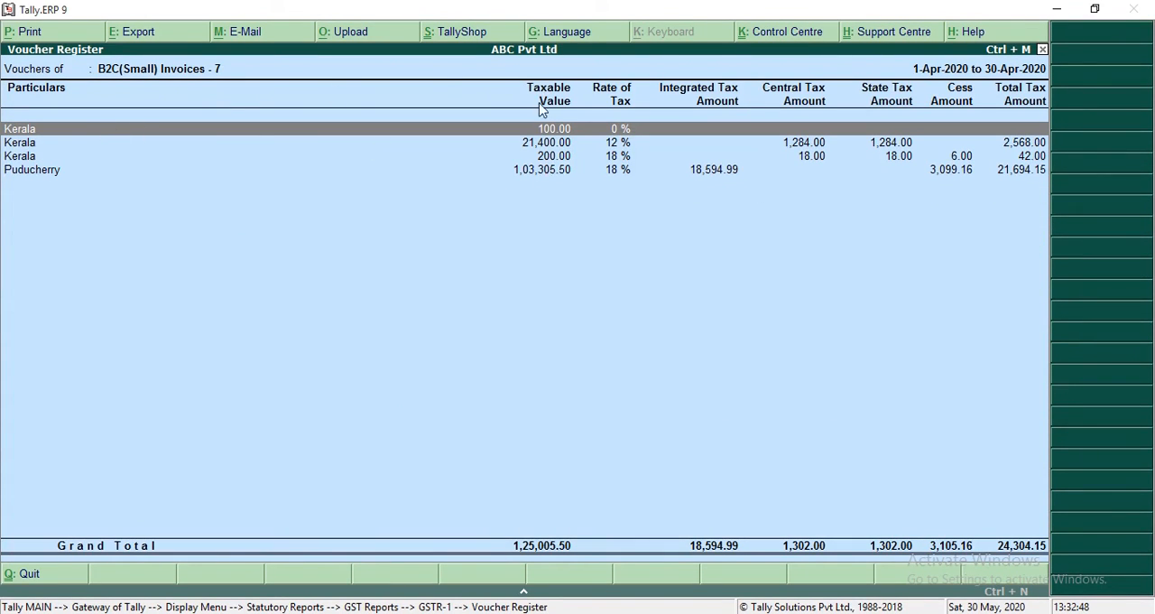
key(Return)
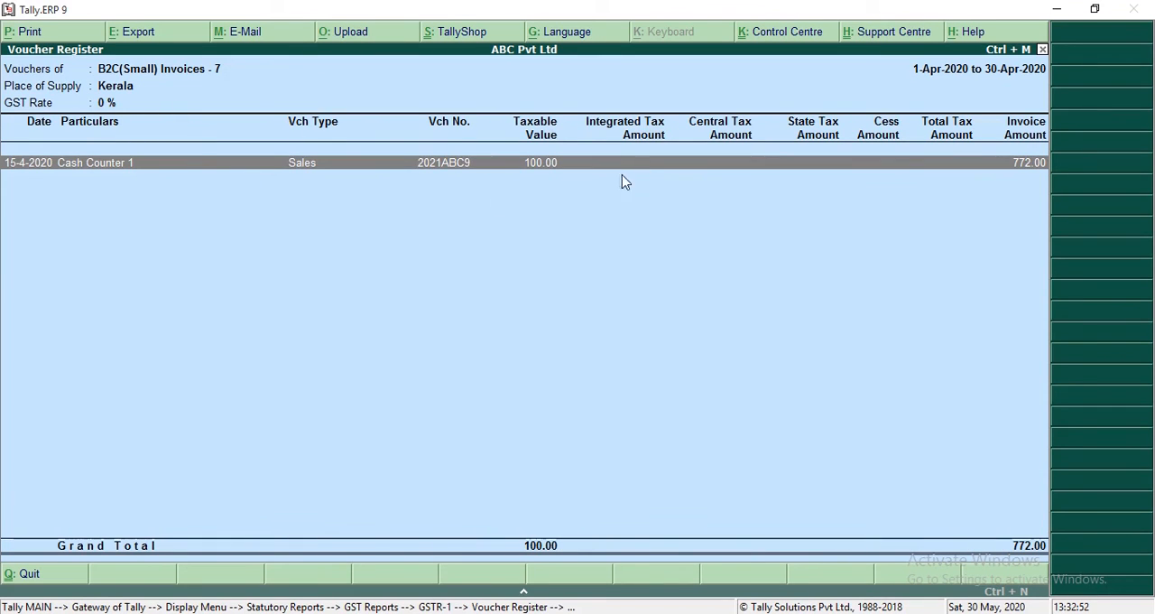
key(Escape)
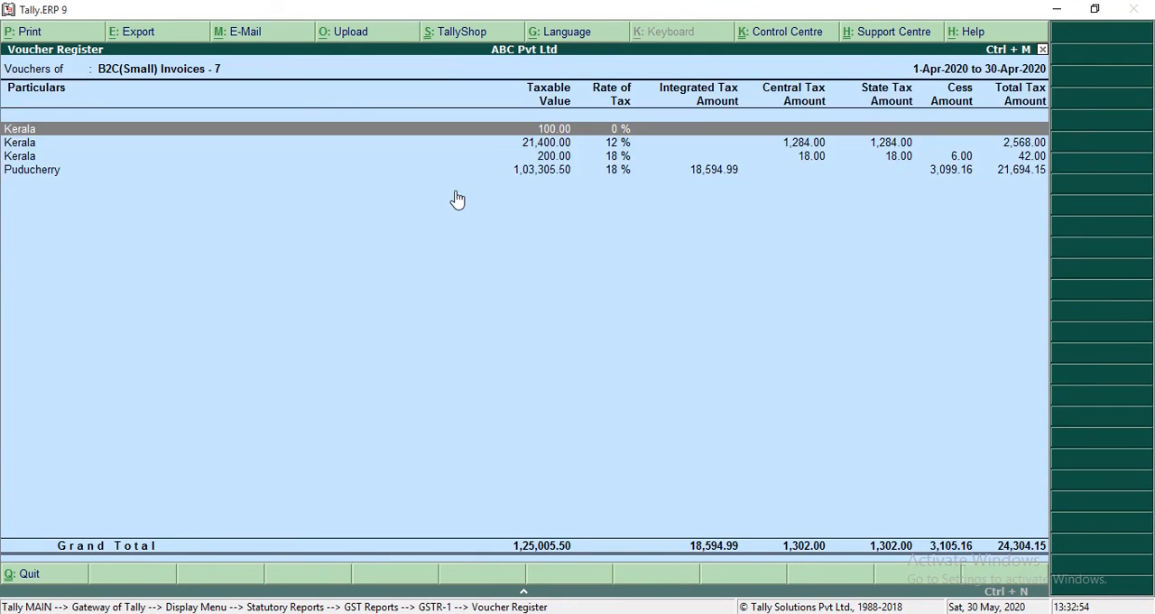
key(Down)
key(Return)
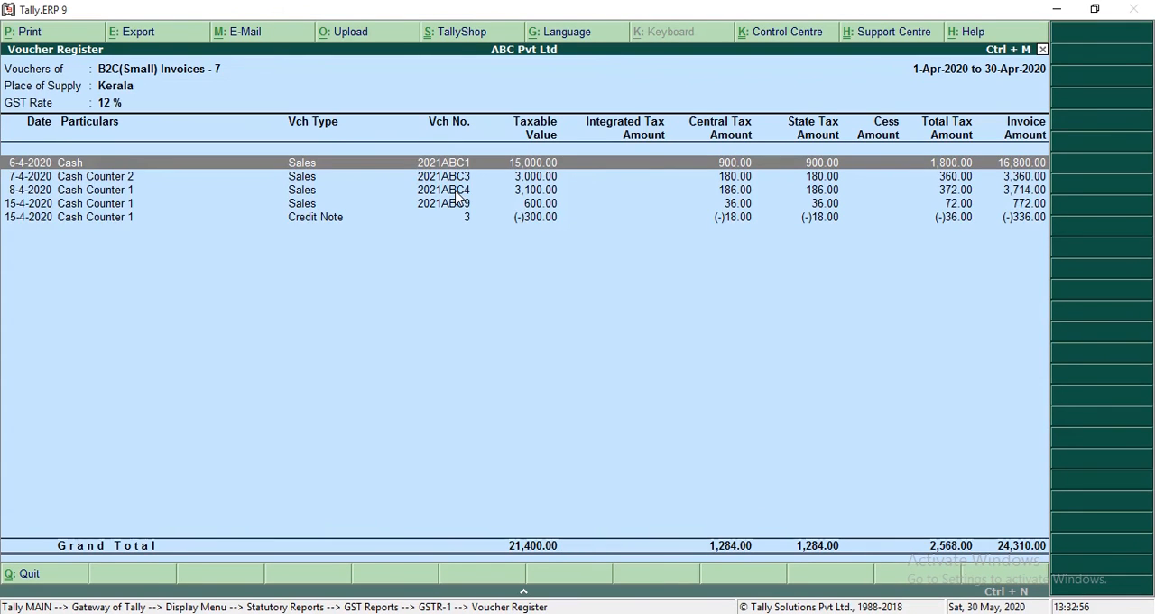
Step: Compare sales voucher 2021ABC9 in Kerala's 0% register with its entry in Kerala's 12% register under B2C(Small) Invoices
key(Escape)
key(Up)
key(Return)
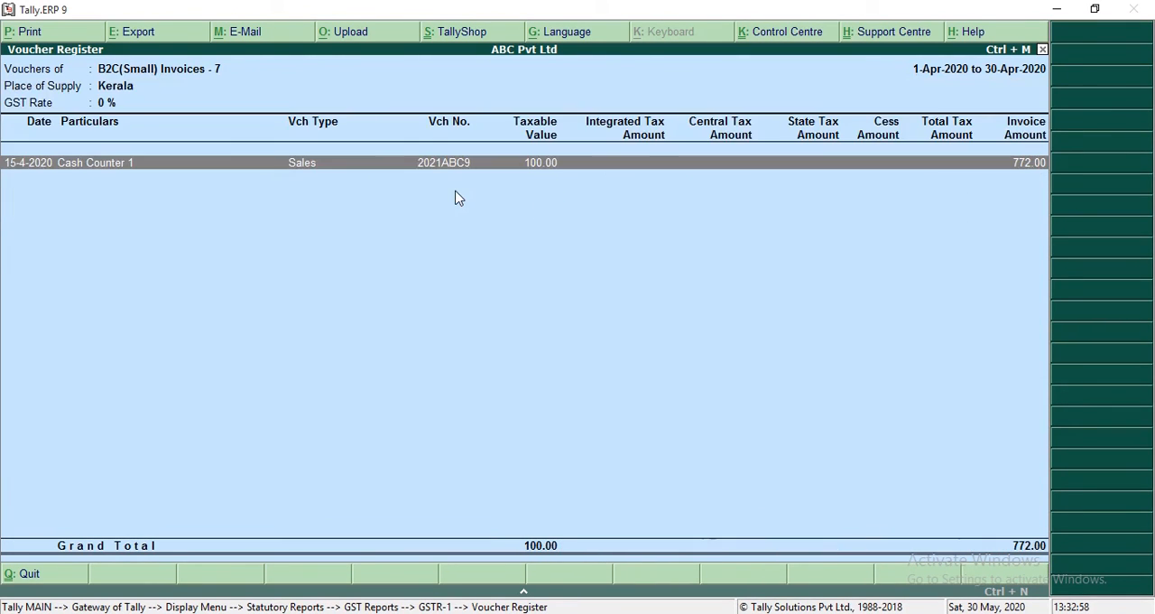
key(Escape)
key(Down)
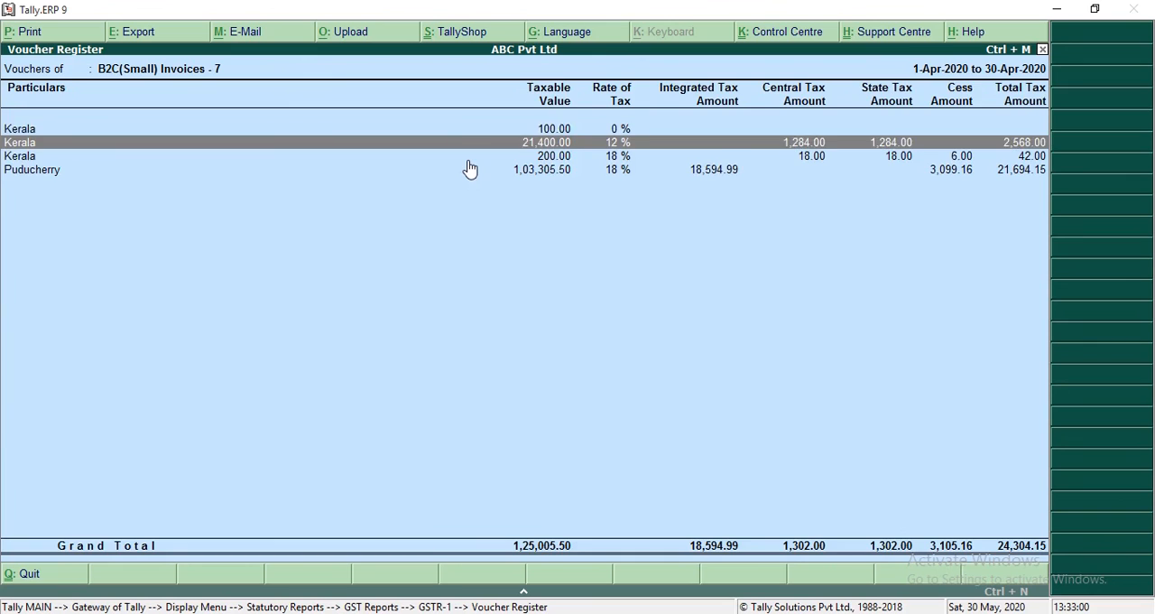
key(Return)
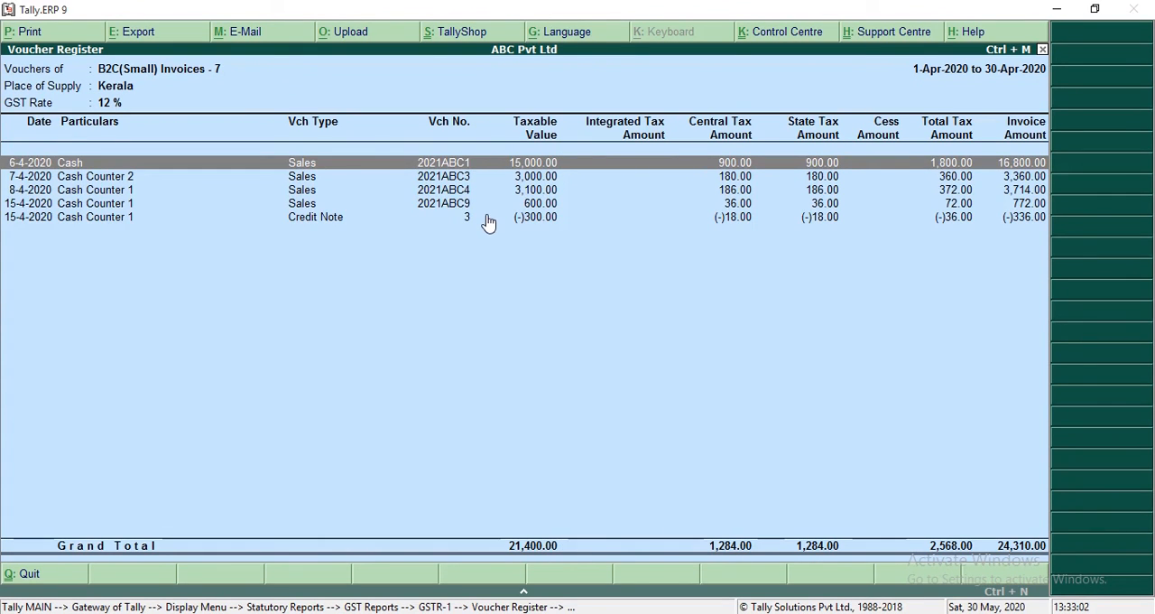
click(474, 204)
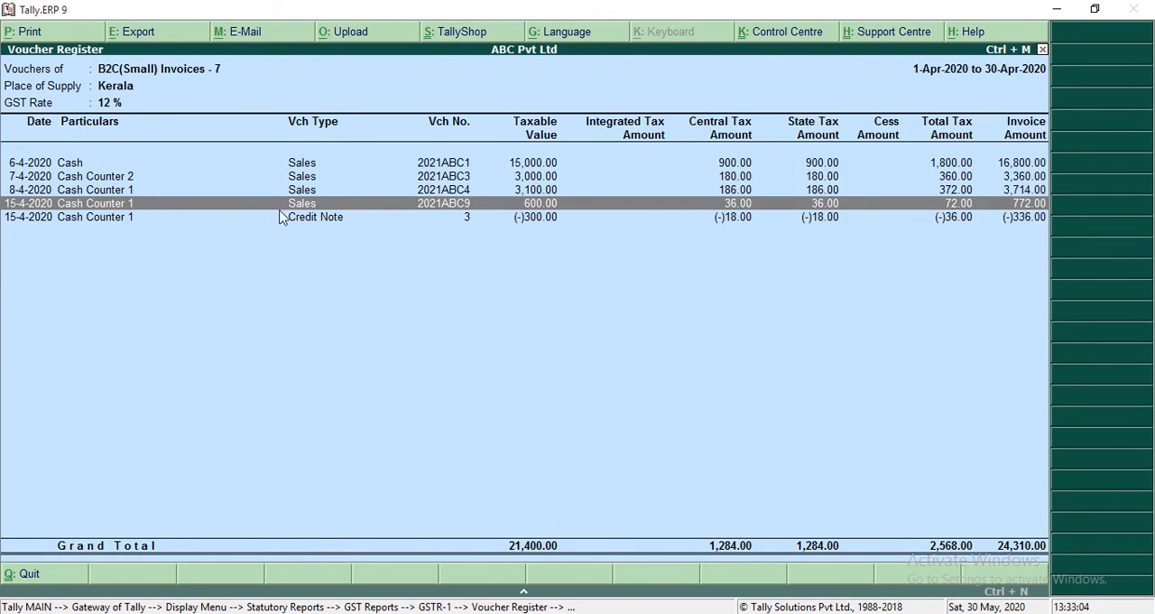
key(Escape)
key(Up)
key(Return)
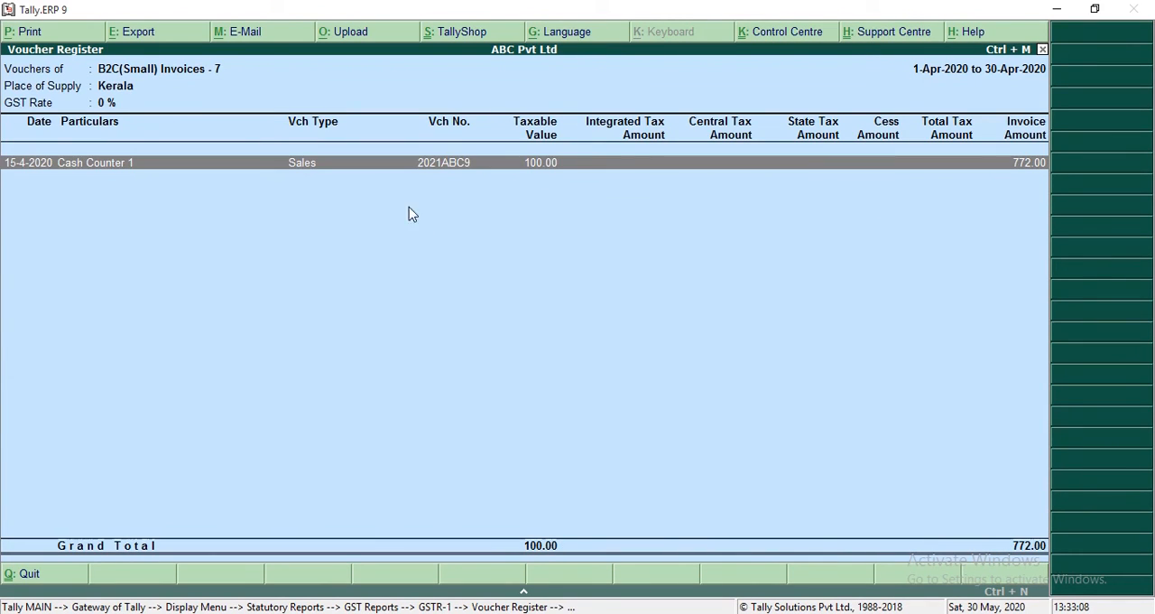
key(Escape)
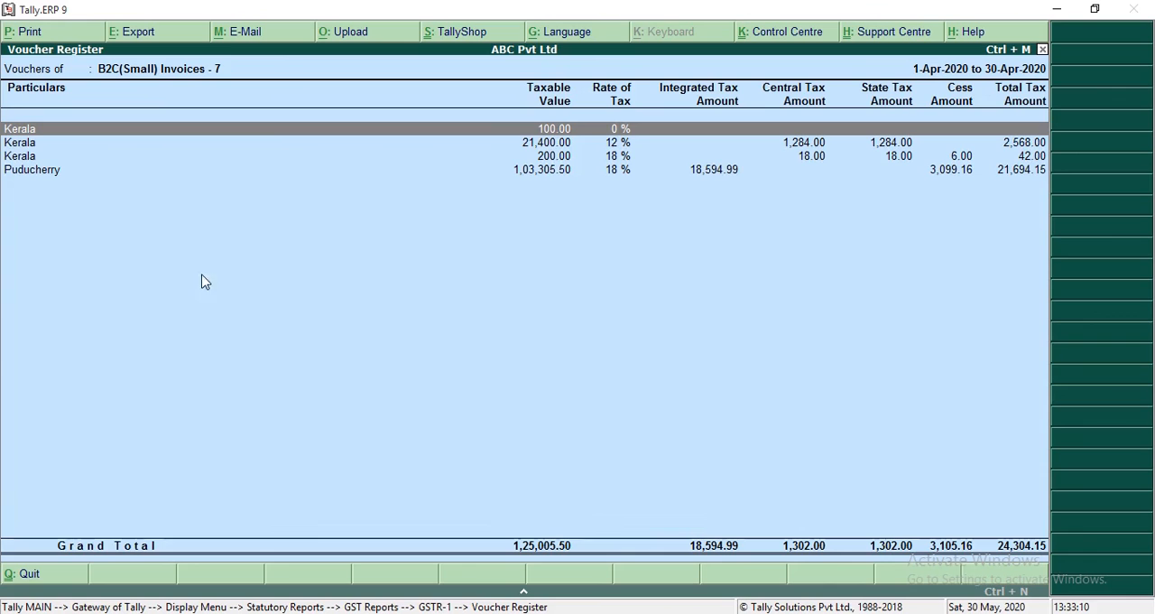
Step: Leave the voucher register for the Gateway of Tally and reopen the GSTR-1 report from the GST statutory reports
key(Escape)
key(Escape)
key(Escape)
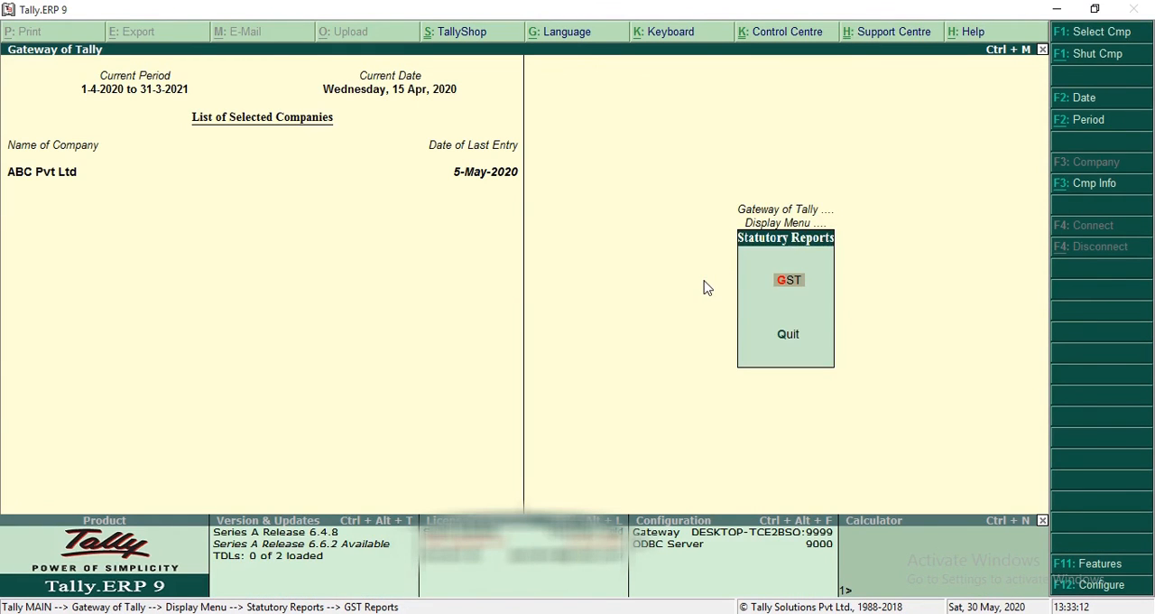
key(Escape)
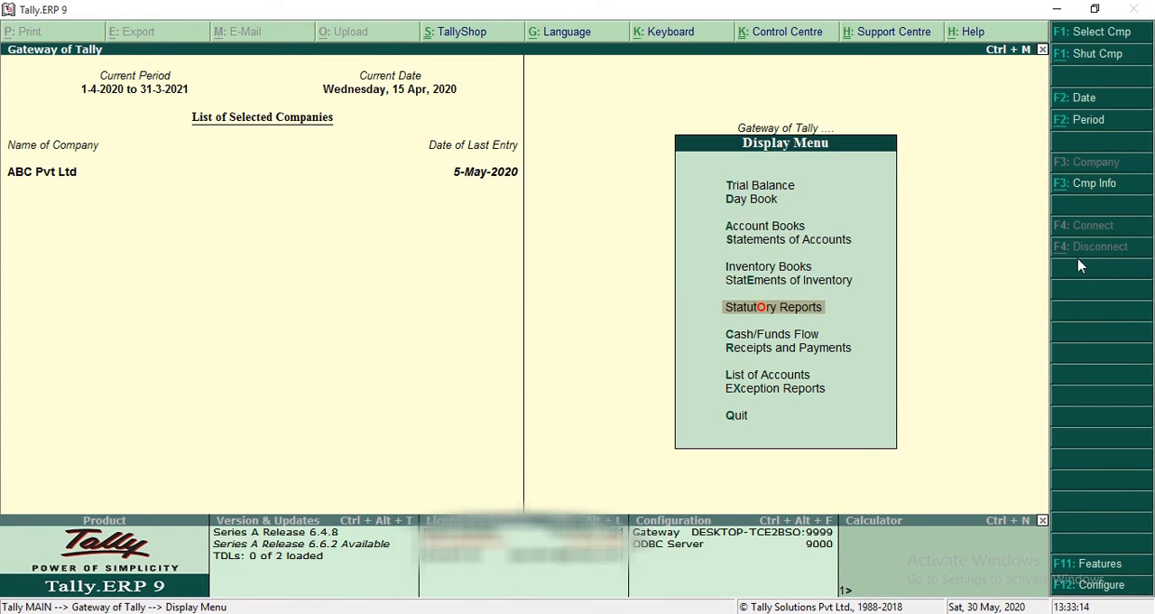
key(Escape)
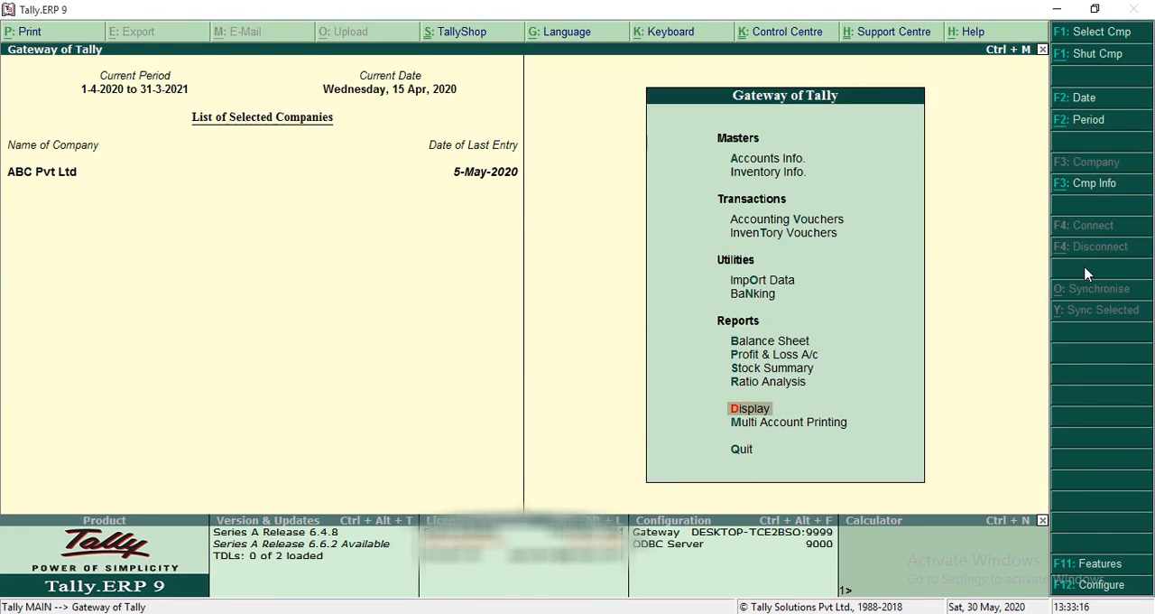
key(Return)
key(o)
key(Return)
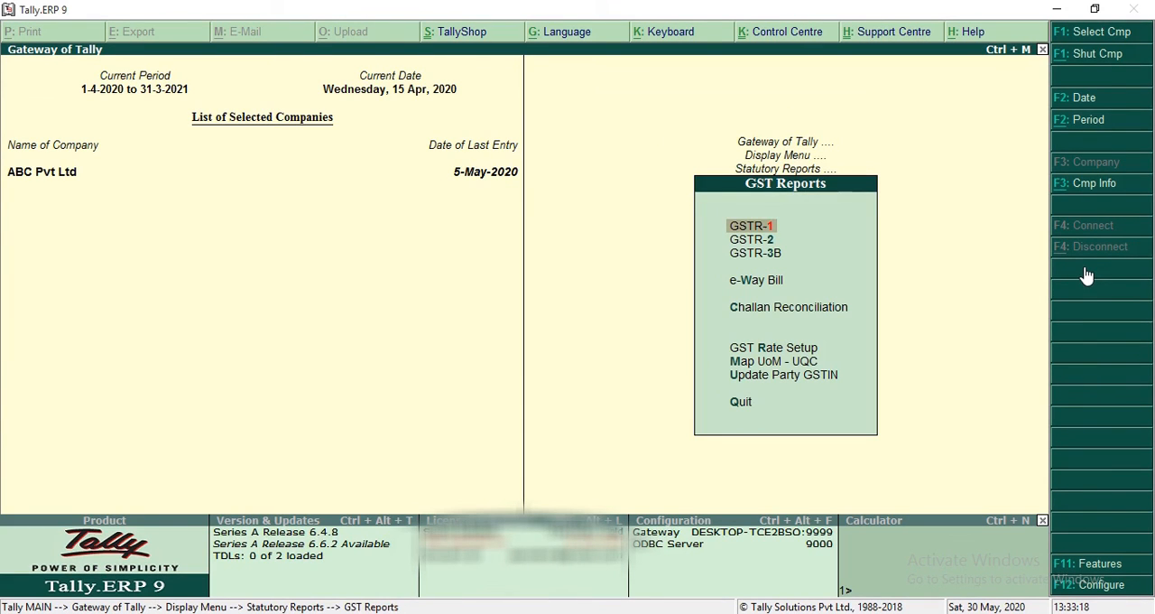
key(Return)
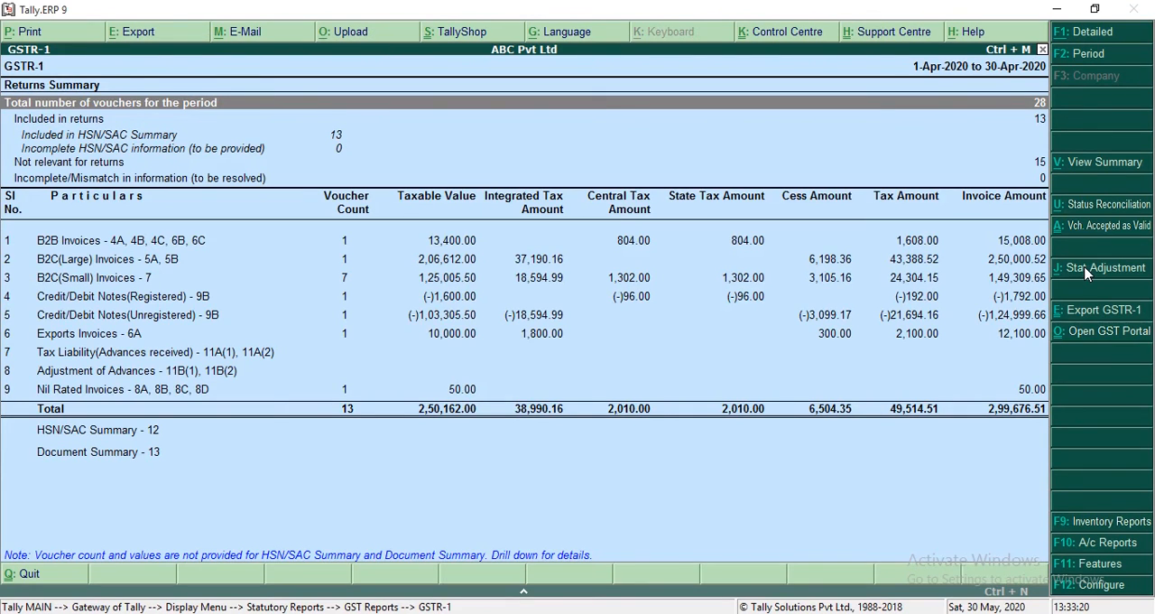
Step: Export GSTR-1 as an Excel spreadsheet with the document summary and all vouchers, overwriting the existing file and opening the exported workbook
click(1103, 310)
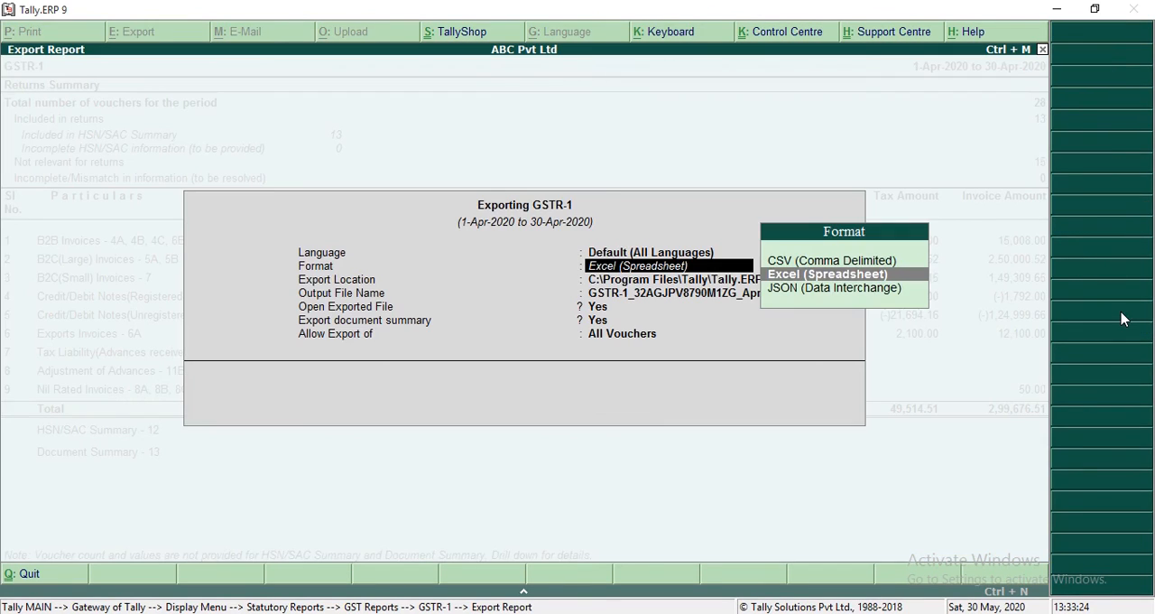
key(Return)
key(Return)
key(Return)
key(Return)
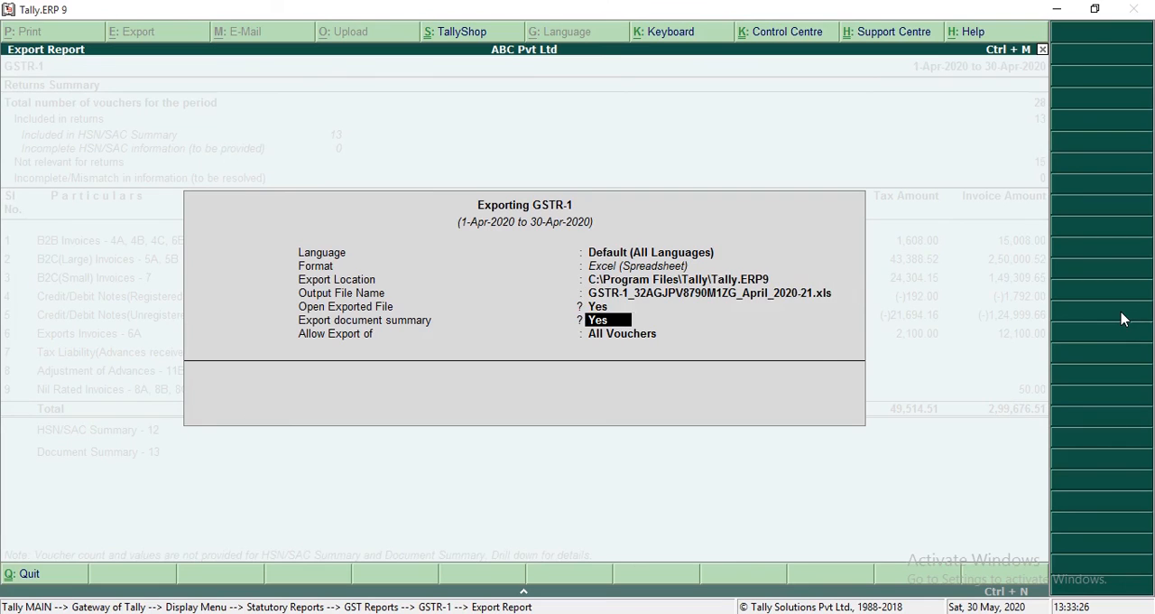
key(Return)
key(Return)
key(Return)
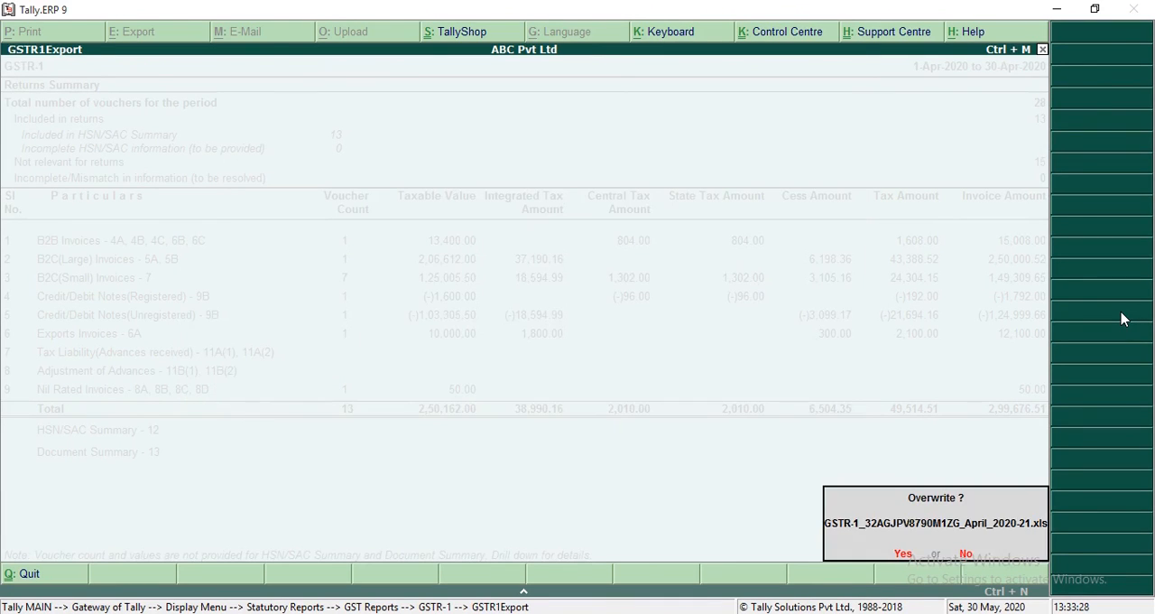
key(Return)
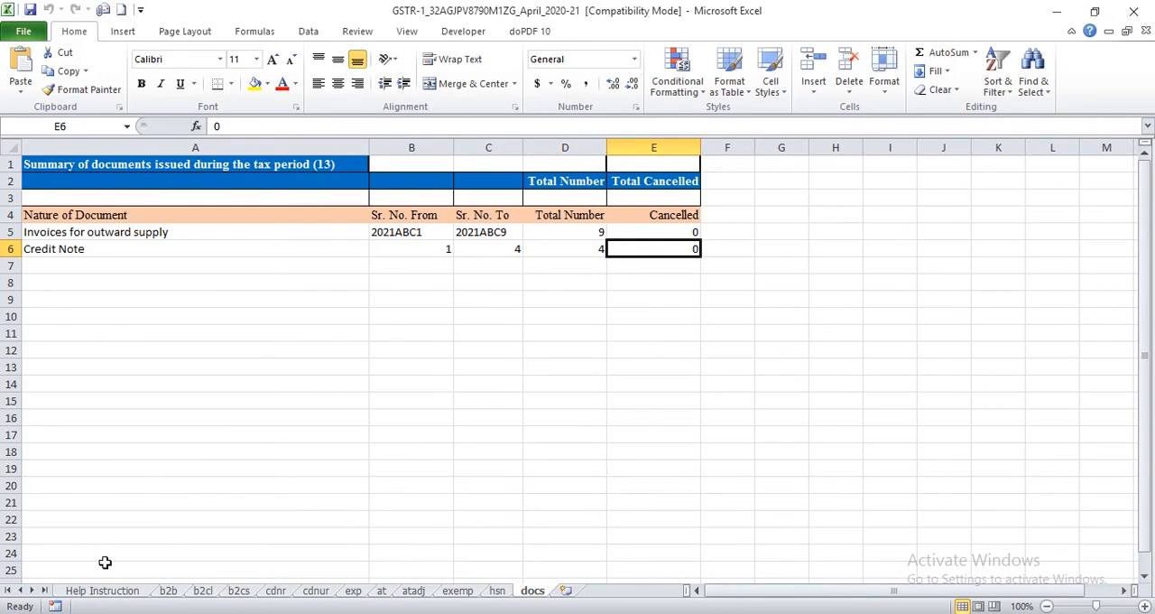
Step: Examine the invoice row in the exported b2b sheet and compare it with the GSTR-1 summary in Tally.ERP 9
click(167, 590)
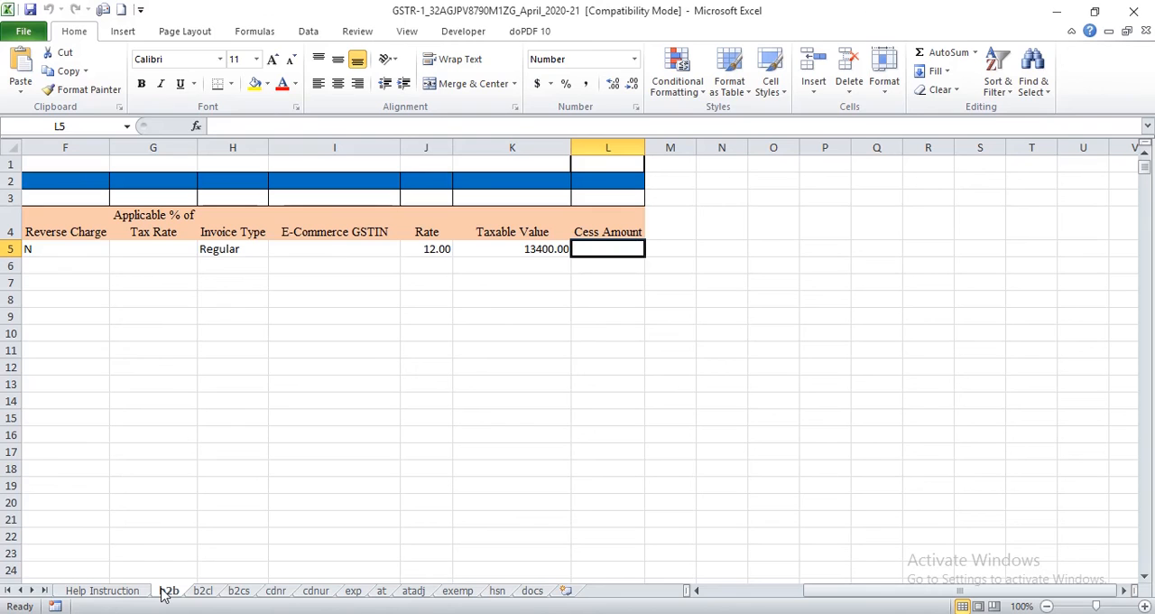
key(Left)
key(Home)
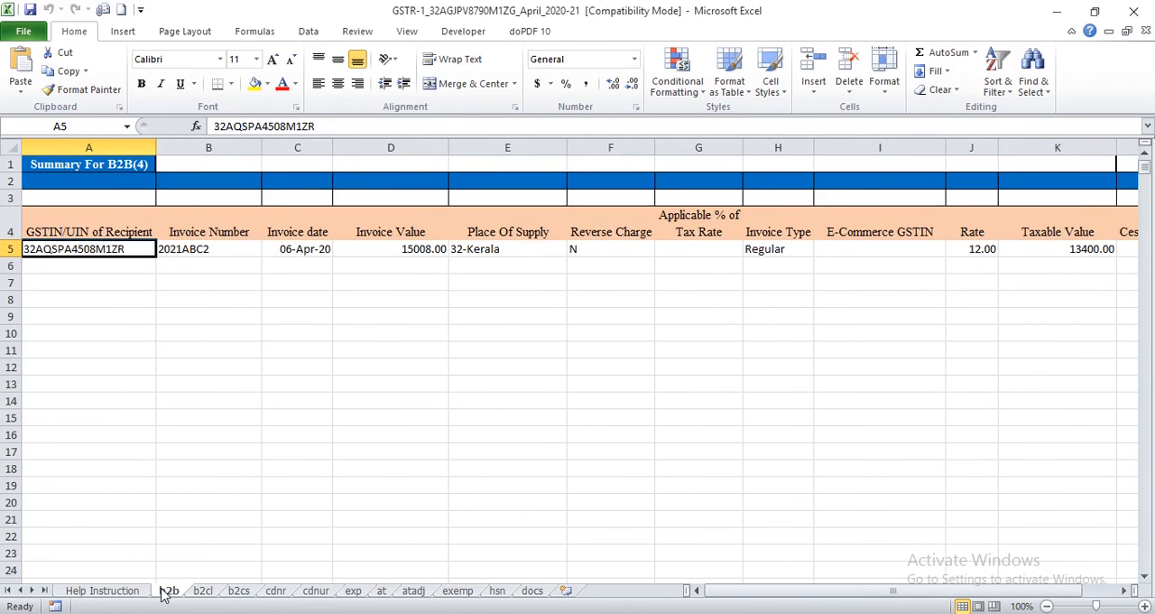
key(Down)
key(Right)
key(Right)
key(Right)
key(Right)
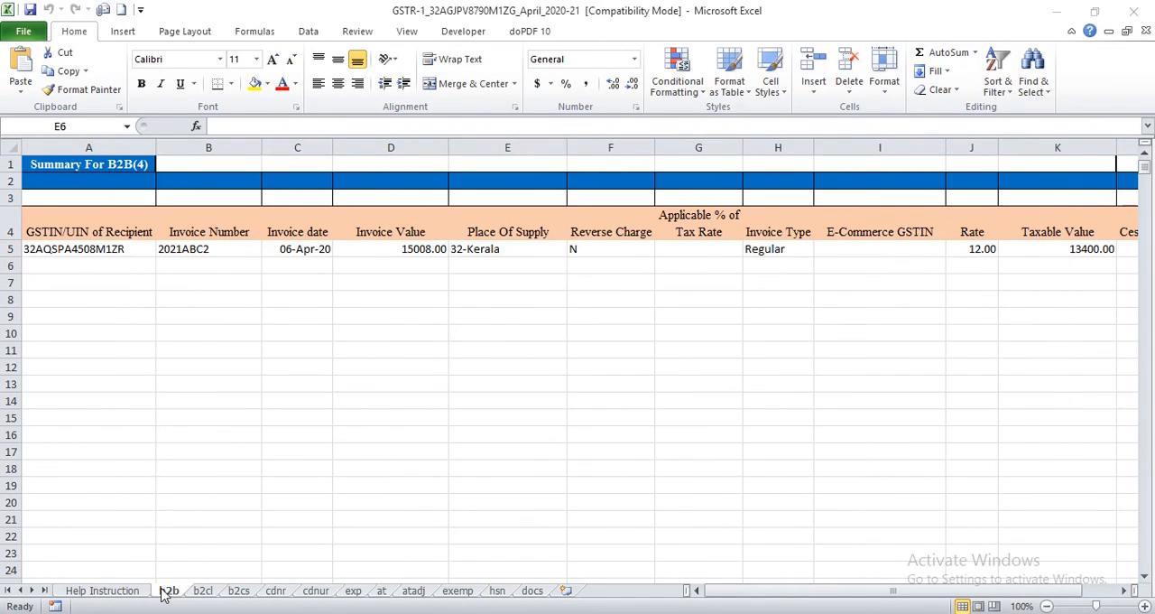
key(alt+Tab)
key(Down)
key(Down)
key(Down)
key(Down)
key(Up)
key(alt+Tab)
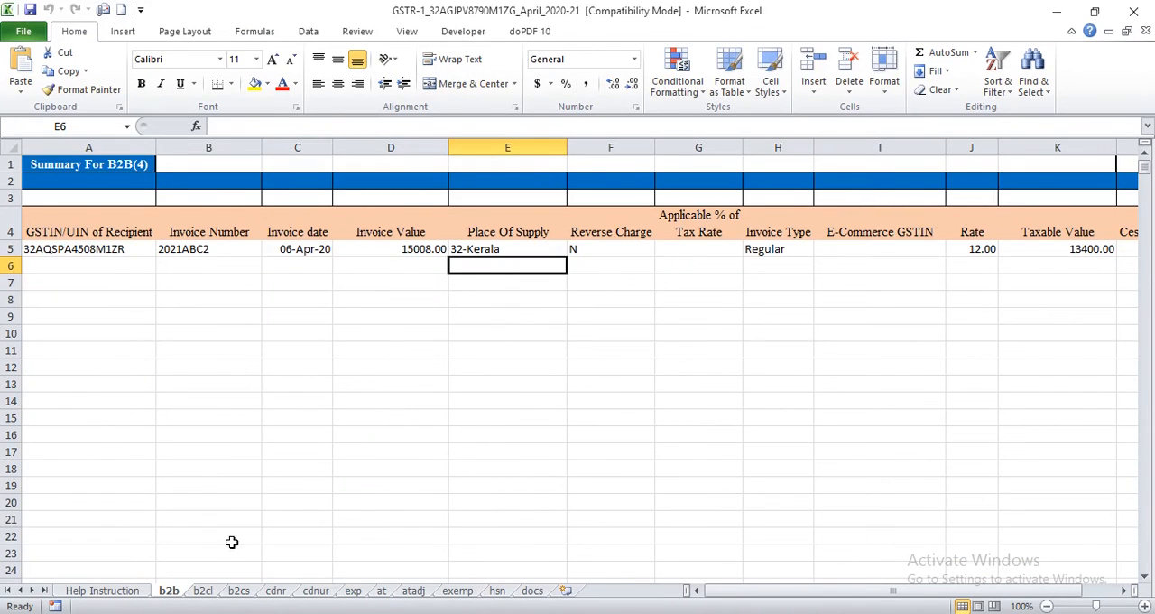
Step: Examine the large B2C invoice in the b2cl sheet, from its invoice number across to its cess amount
click(203, 591)
key(Down)
key(Home)
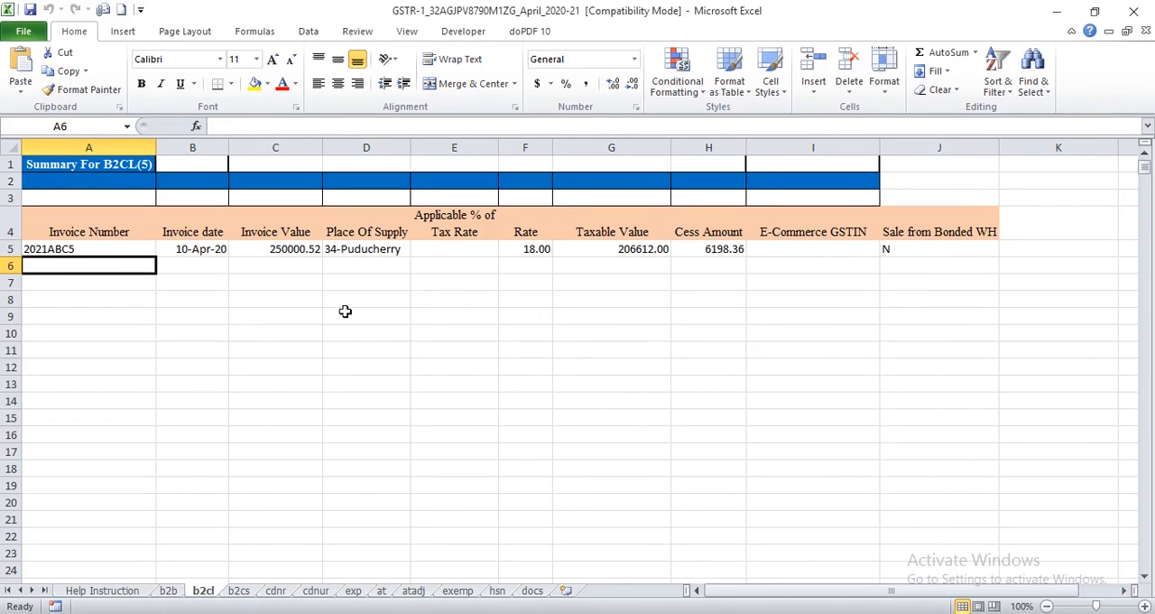
click(386, 266)
key(Up)
key(Down)
key(Left)
key(Left)
key(Left)
key(Right)
key(Right)
key(Right)
key(Right)
key(Right)
key(Right)
key(Right)
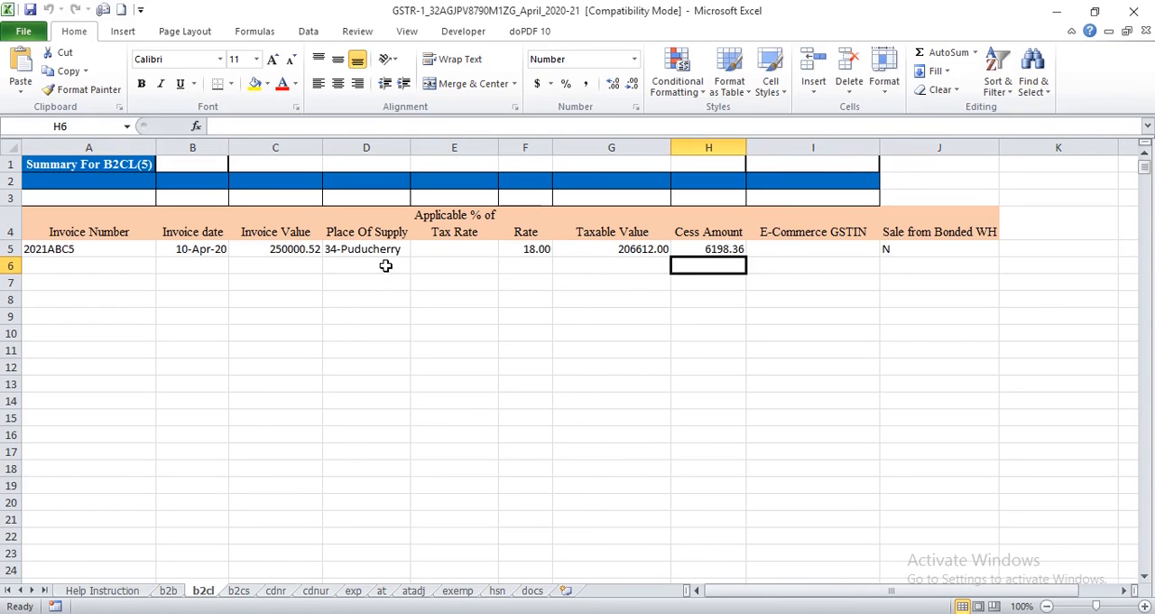
Step: Examine the b2cs sheet's rows by place of supply and tax rate for Kerala and Puducherry
click(249, 593)
key(Up)
key(Up)
key(Up)
key(Left)
key(Left)
key(Left)
key(Left)
key(Down)
key(Down)
Step: Review the registered and unregistered credit note entries in the cdnr and cdnur sheets
key(Down)
key(Down)
key(Down)
key(Up)
key(Up)
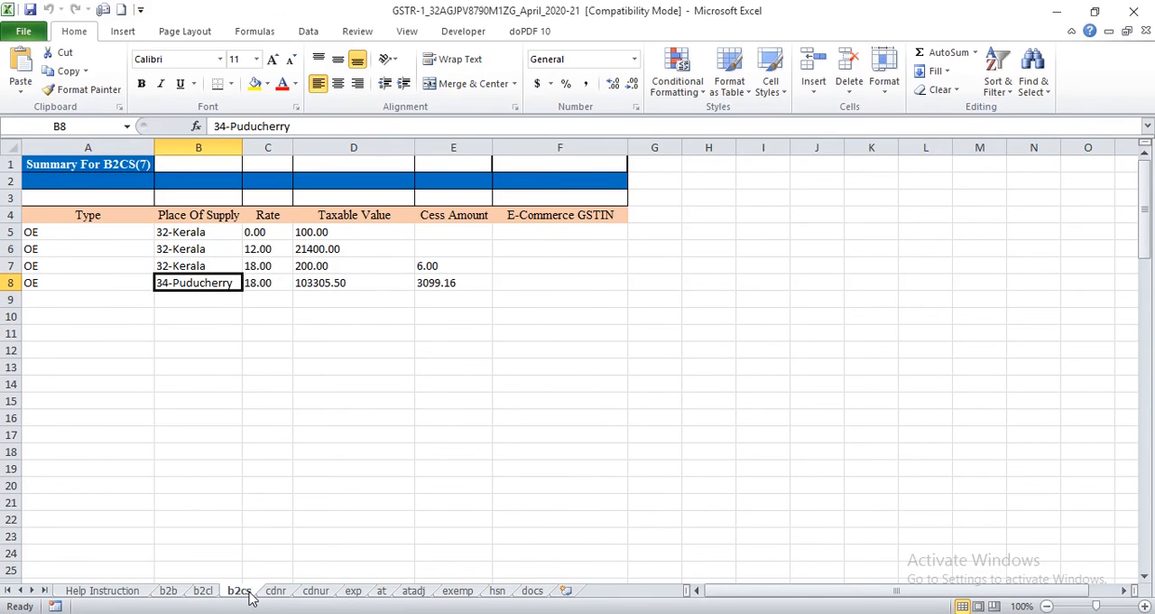
click(275, 590)
key(Home)
key(Down)
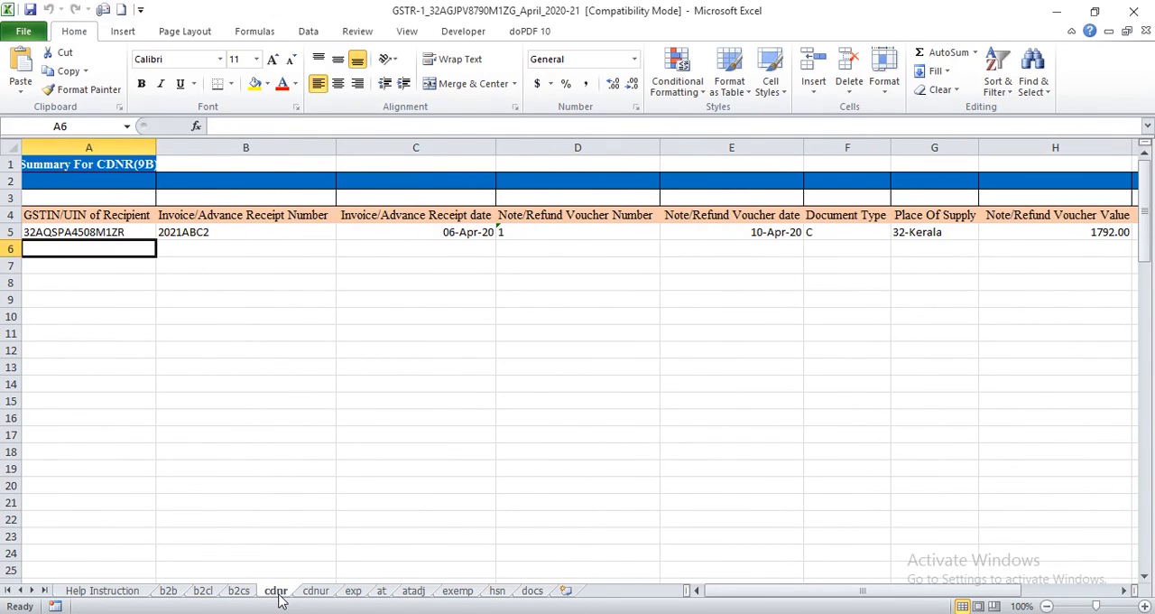
click(318, 592)
key(Down)
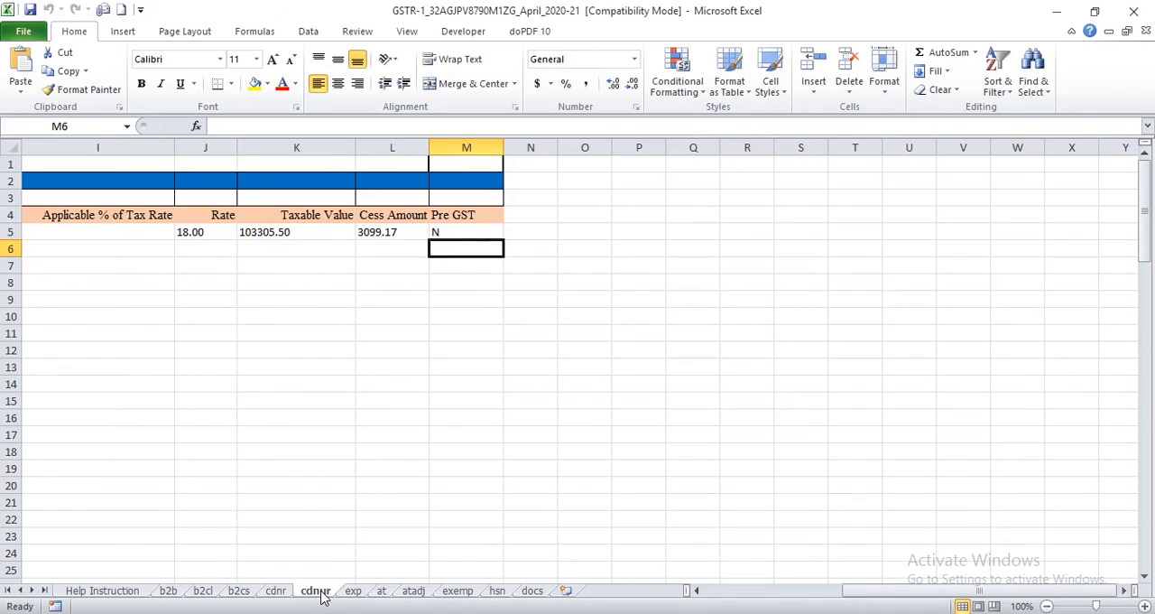
key(Home)
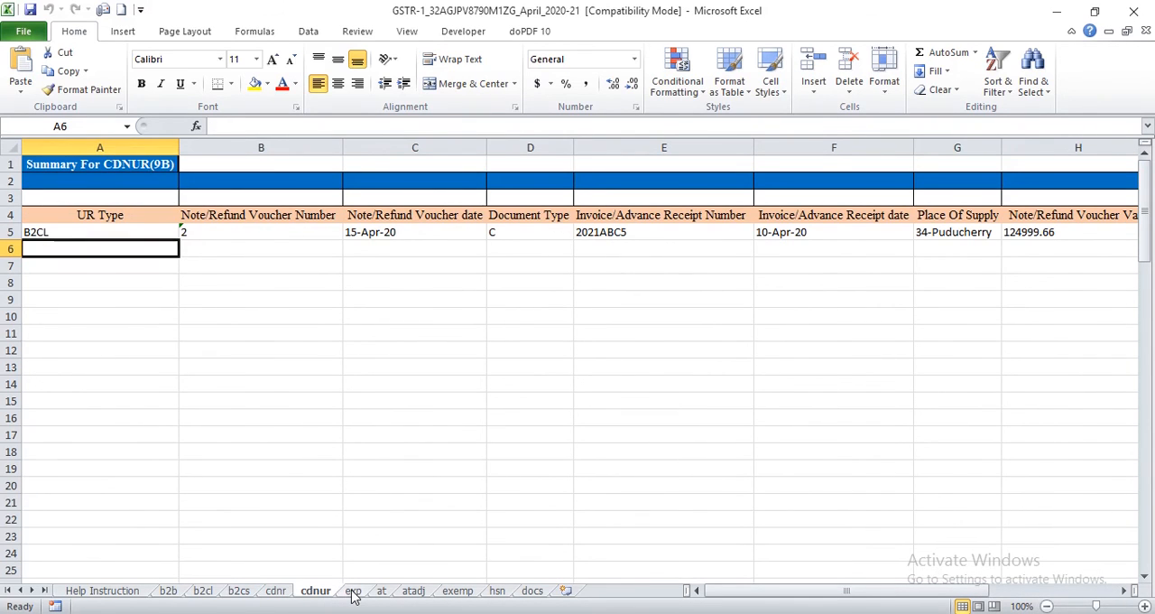
Step: Review the export invoice in the exp sheet, the at sheet, and the nil-rated supplies in the exemp sheet
click(353, 592)
key(Down)
key(Home)
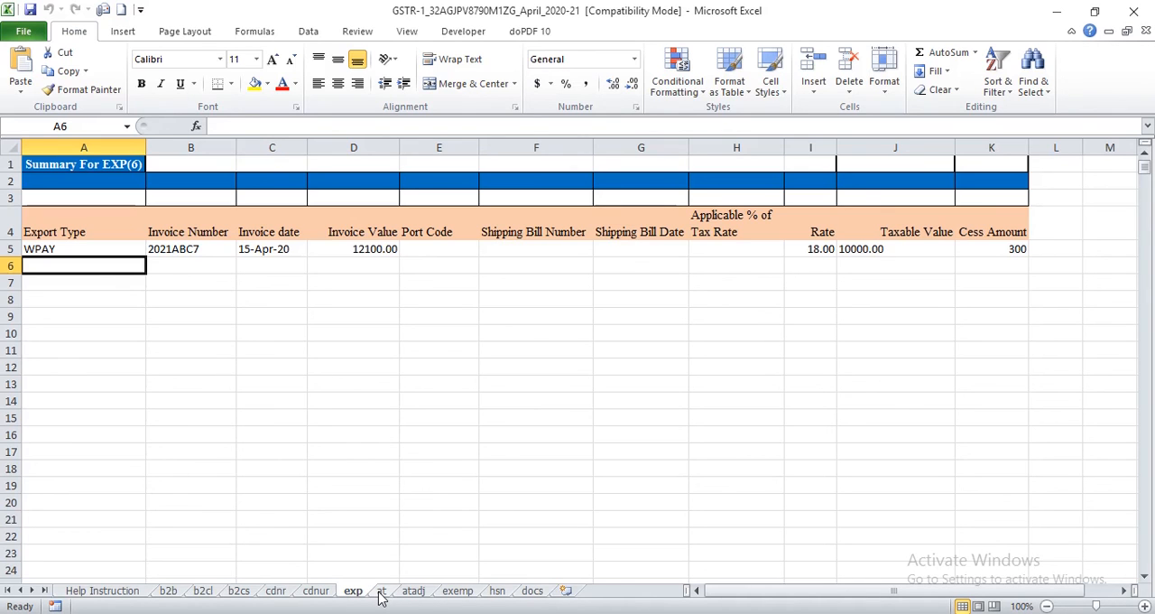
click(380, 594)
click(465, 592)
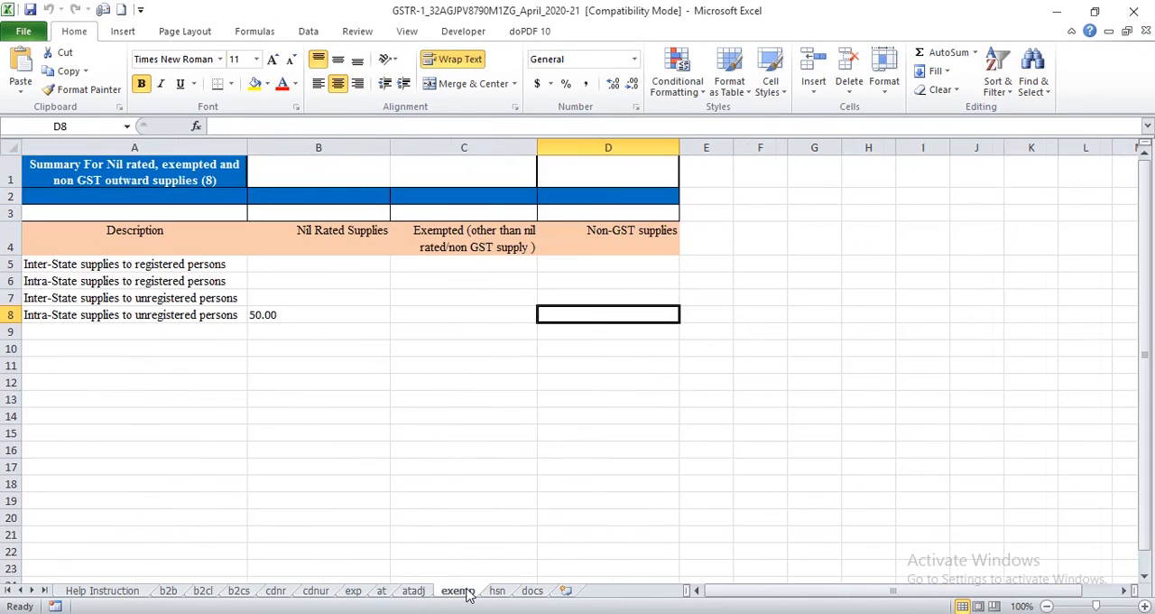
Step: Examine the hsn sheet's item rows, including the unit, quantity, value and tax columns for Ginger Fresh
click(498, 591)
key(Down)
key(Home)
key(Up)
key(Right)
key(Up)
key(Up)
key(Up)
key(Up)
key(Down)
key(Down)
key(Down)
key(Down)
key(Right)
key(Right)
key(Right)
key(Right)
key(Right)
key(Right)
key(Right)
key(Right)
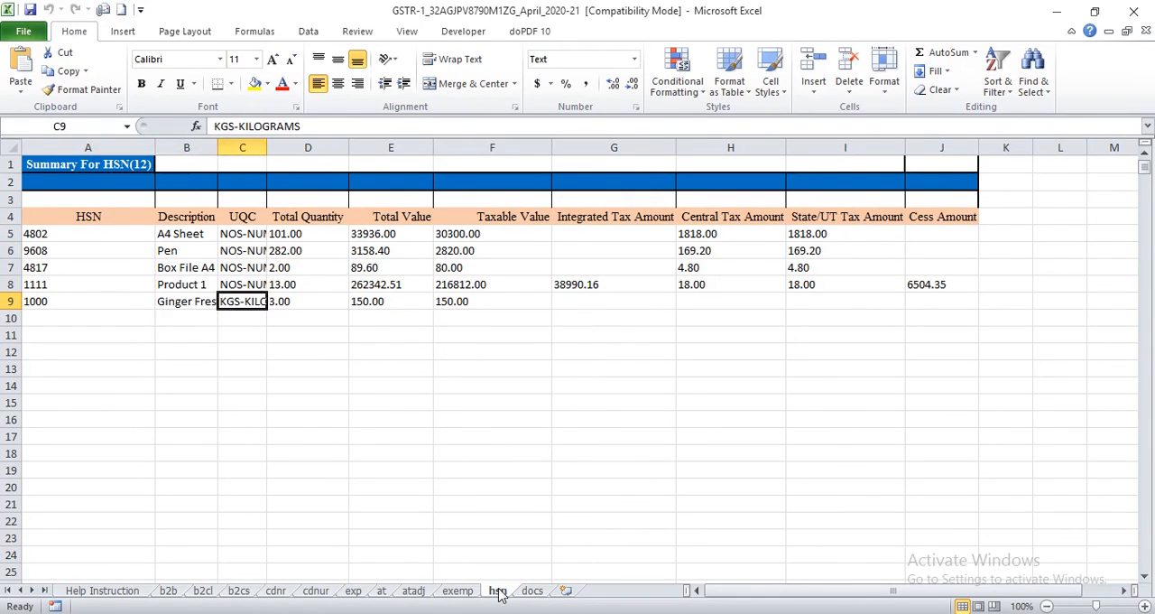
key(Right)
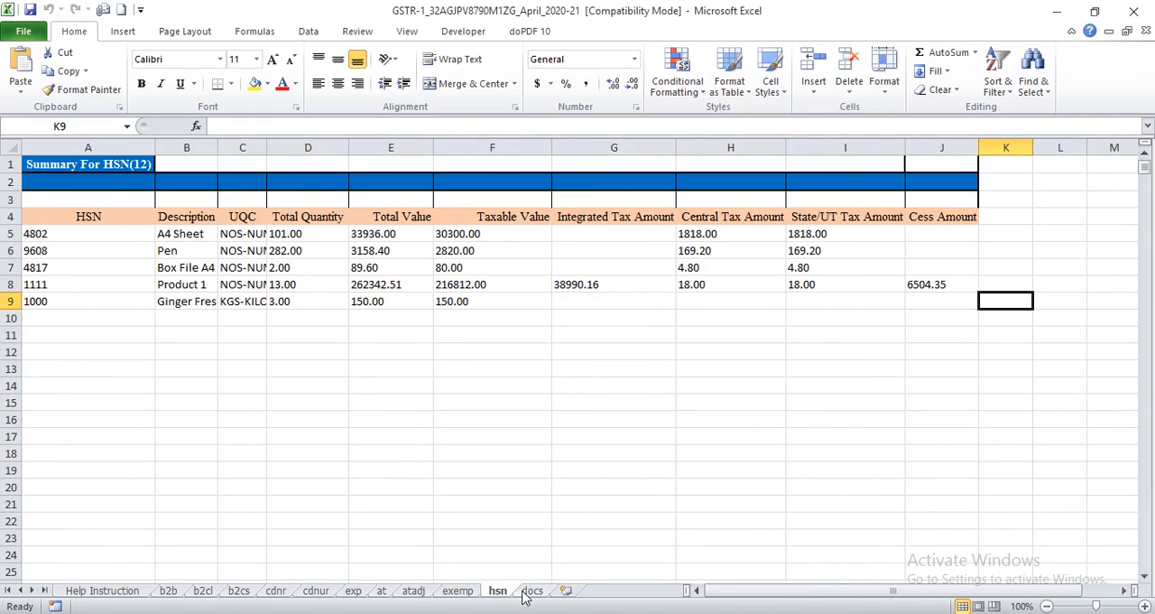
Step: Examine the serial number ranges and total numbers of invoices and credit notes in the docs sheet
click(528, 592)
key(Down)
key(Home)
key(Up)
key(Right)
key(Right)
key(Right)
key(Right)
key(Up)
key(Left)
key(Left)
key(Left)
key(Left)
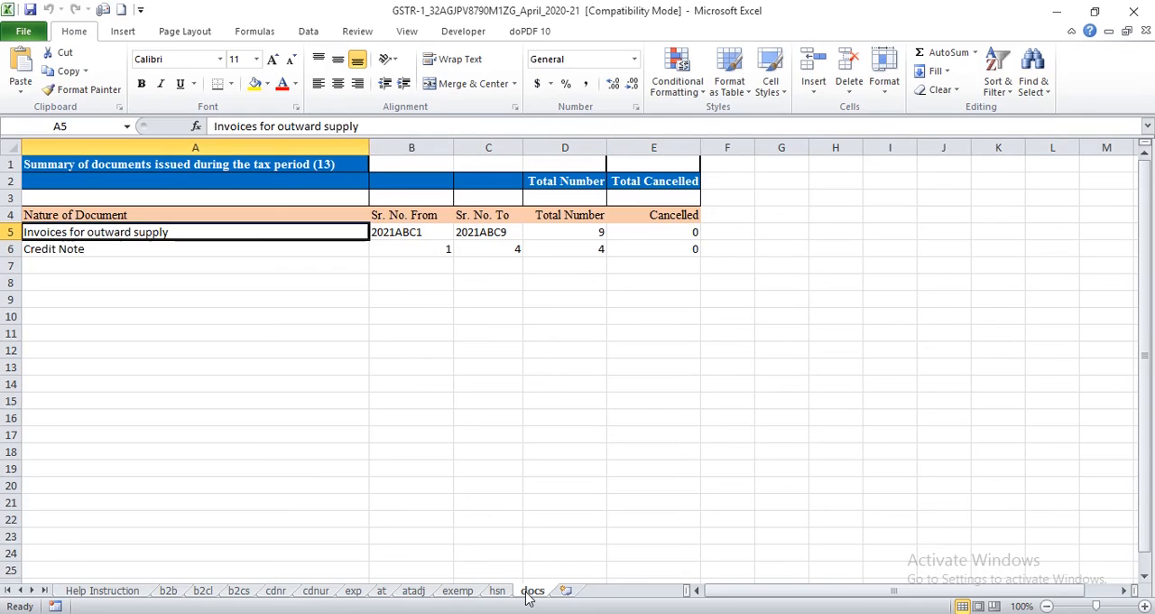
key(Down)
key(Down)
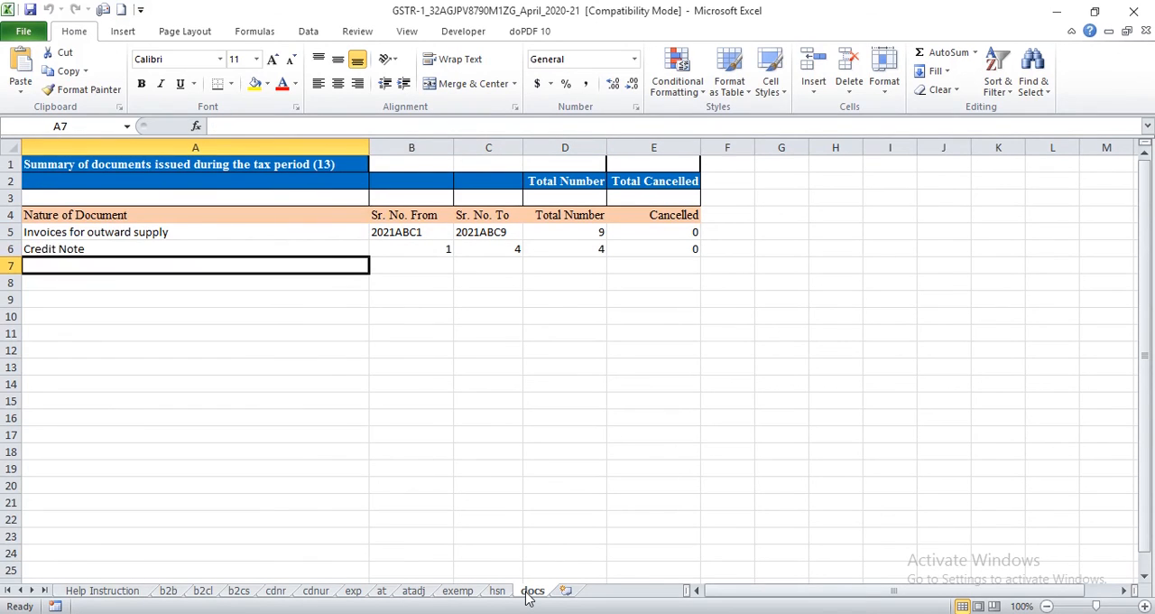
Step: Close the exported Excel workbook and return to the GSTR-1 report in Tally.ERP 9
key(alt+Tab)
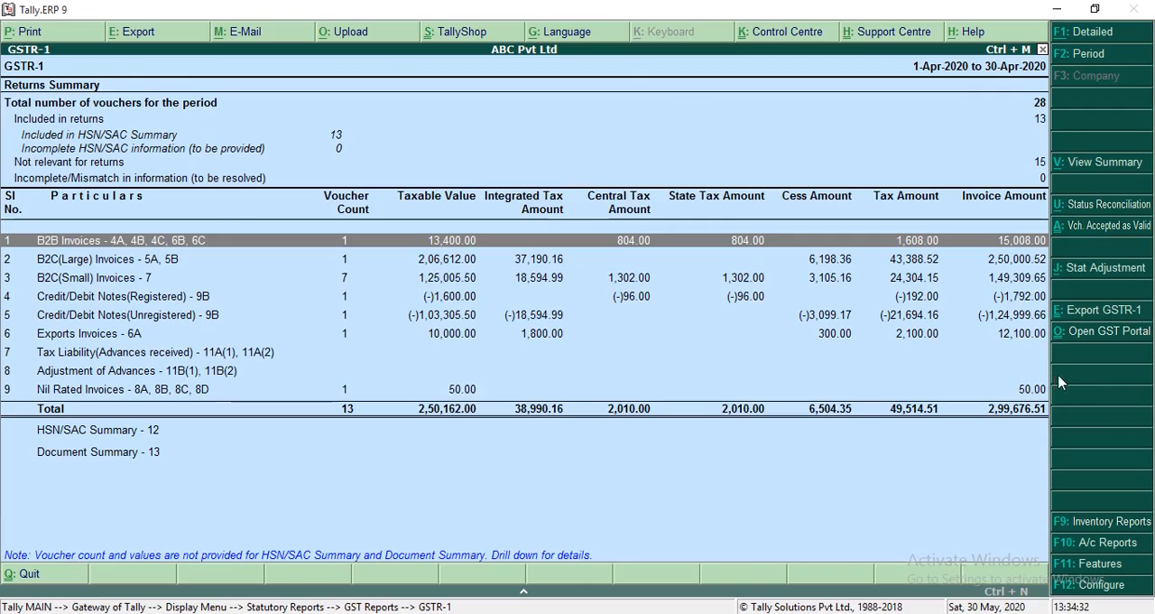
key(alt+Tab)
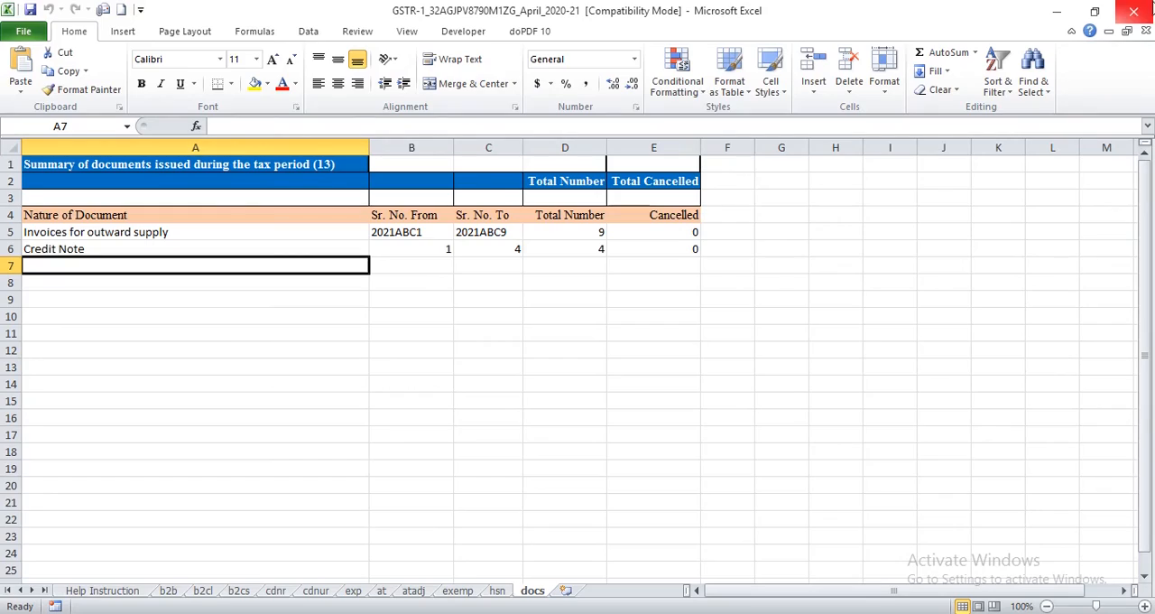
click(1151, 8)
key(alt+Tab)
click(1151, 8)
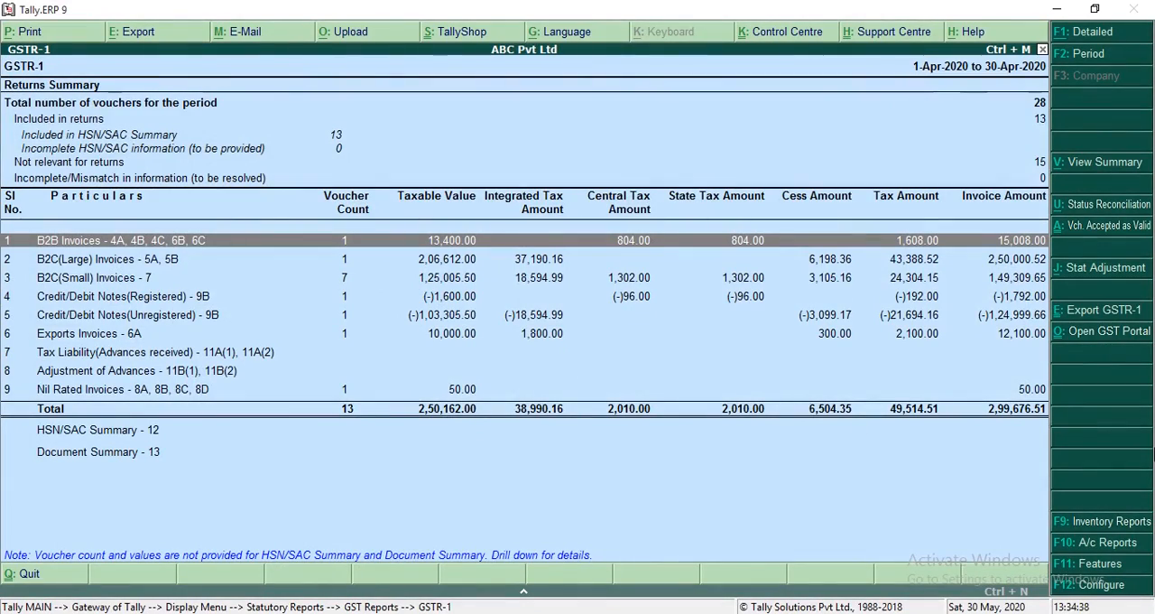